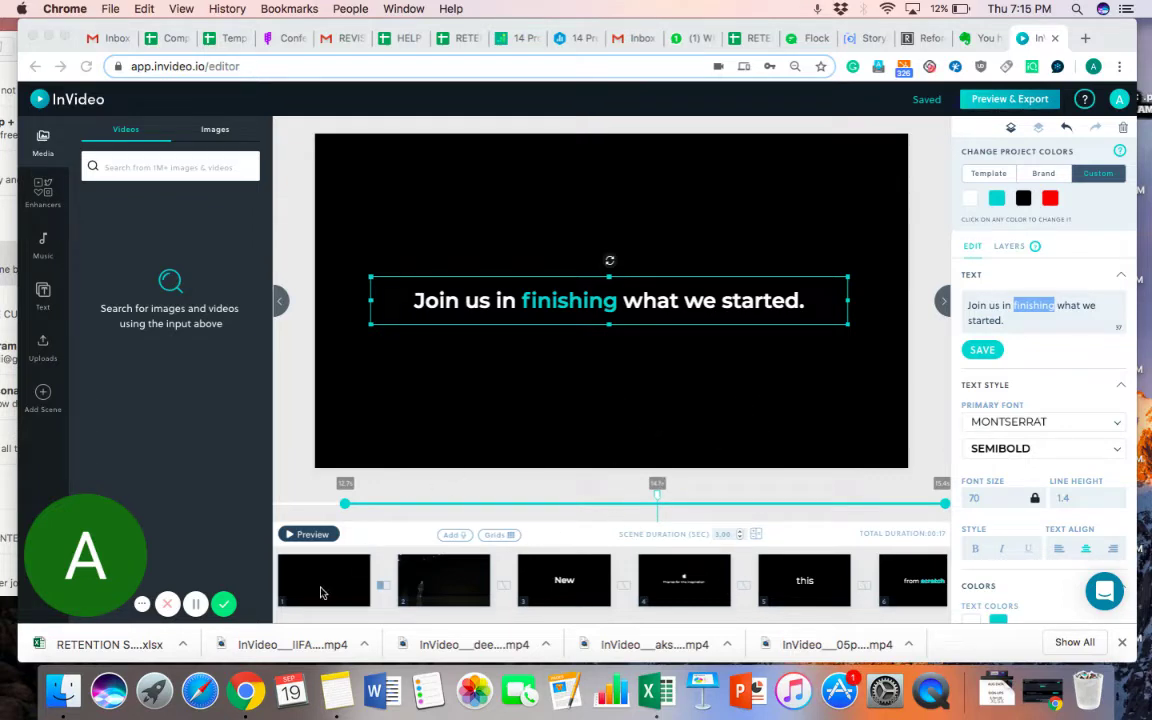
Step: Look through the project's scene sequence and preview the video from the opening scene
scroll(676, 589, right, 5)
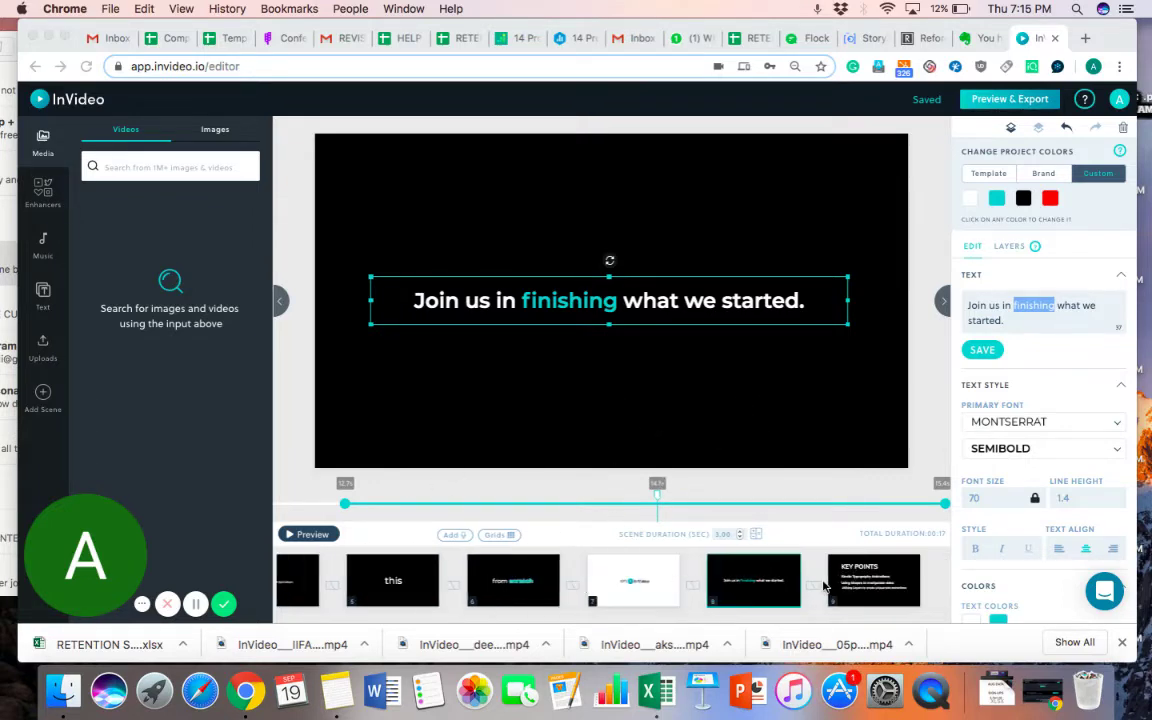
scroll(615, 577, left, 5)
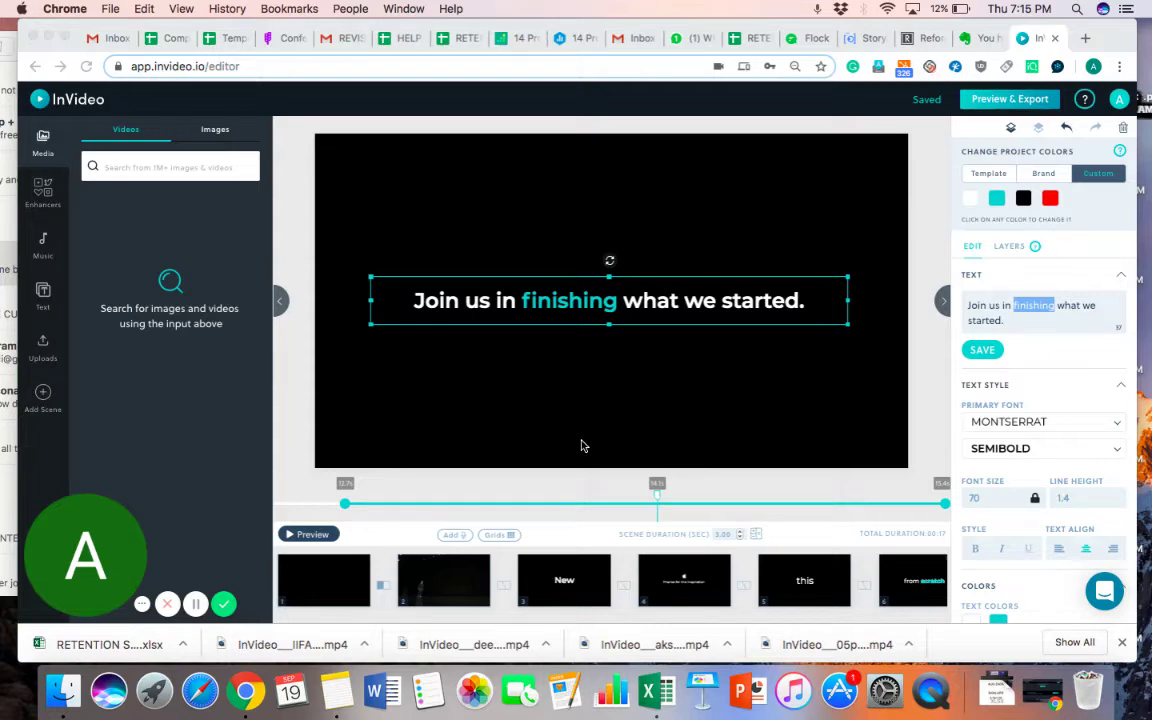
click(290, 536)
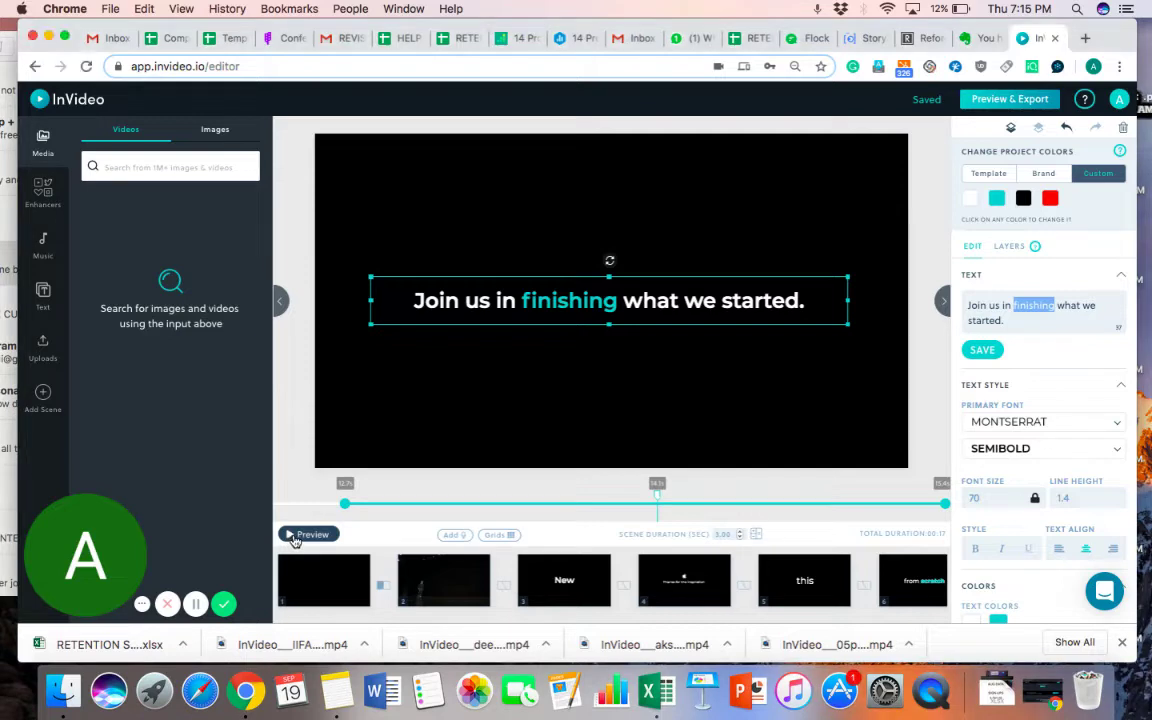
click(287, 537)
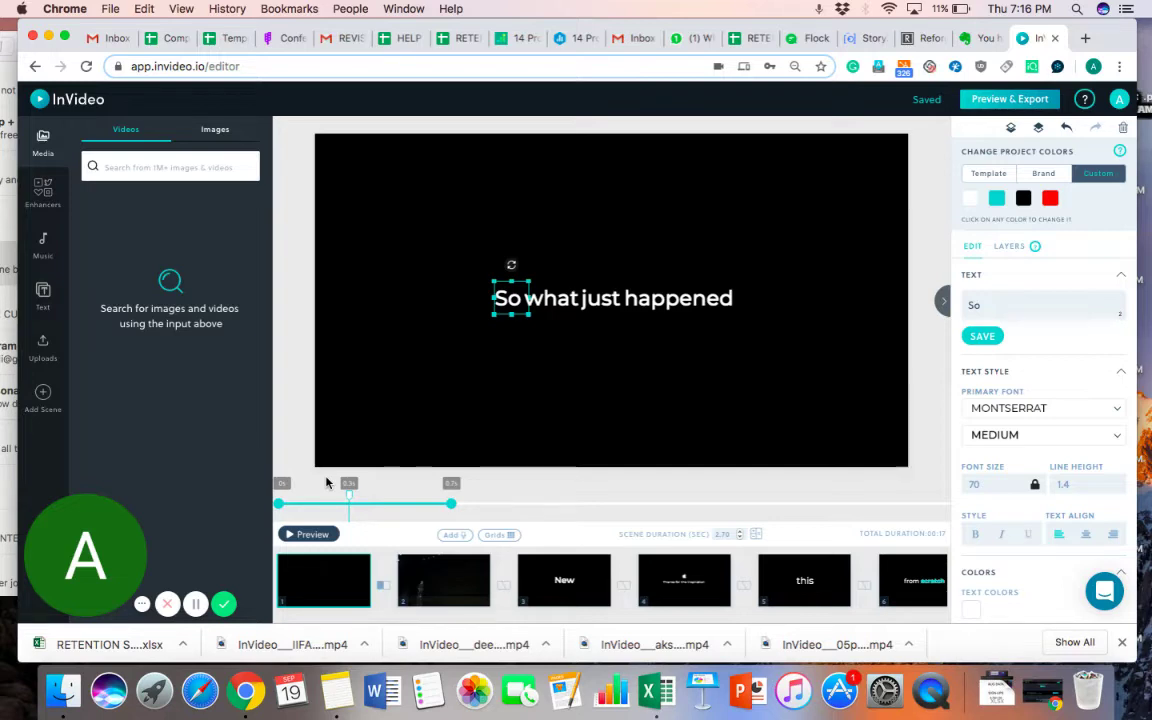
Step: Open and preview the second scene with the presenter on stage, followed by the third scene with the "New" text
click(460, 598)
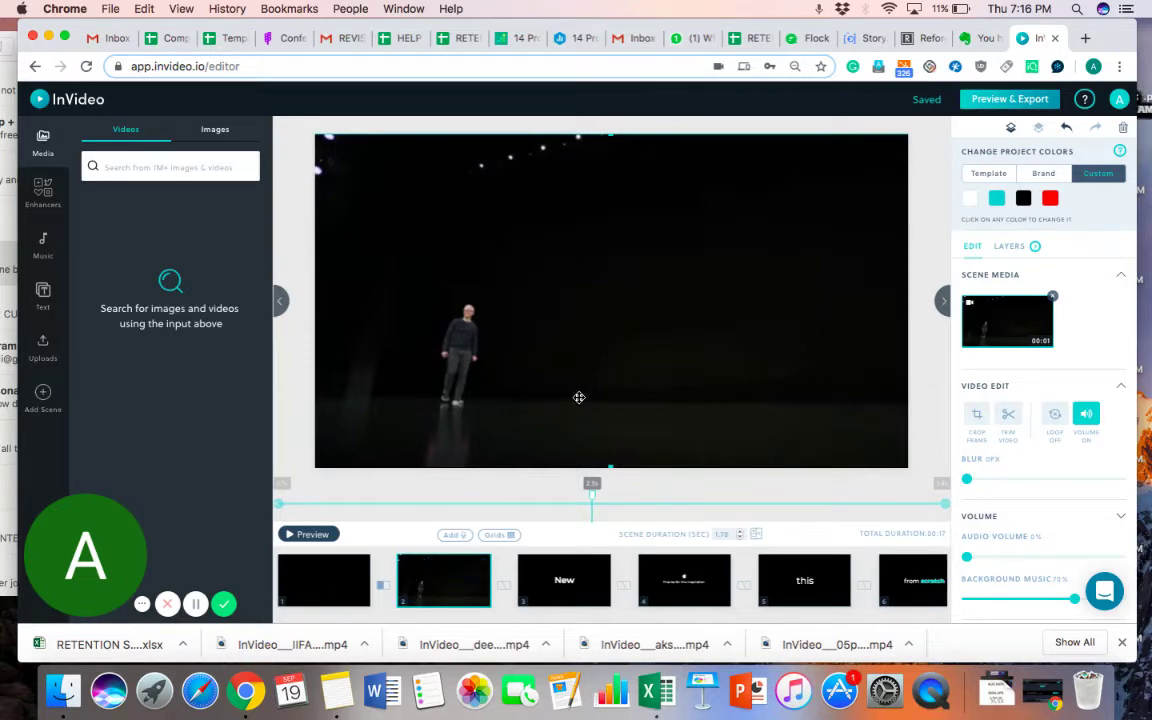
click(290, 535)
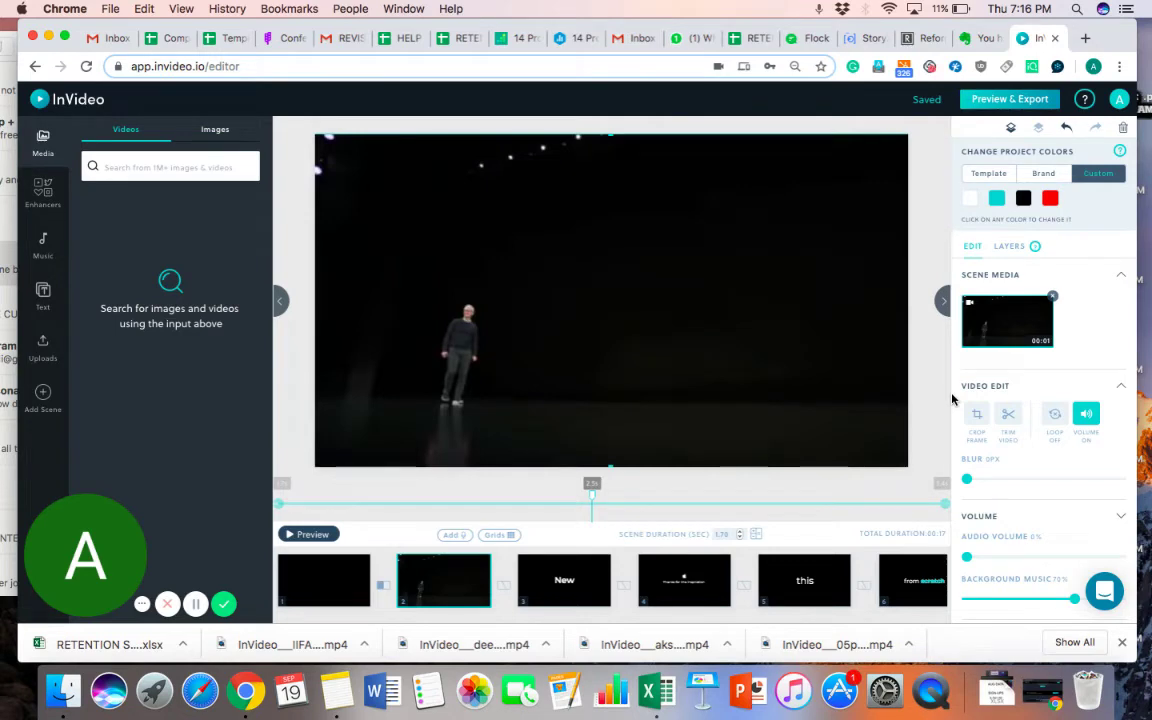
mouse_move(323, 598)
click(528, 598)
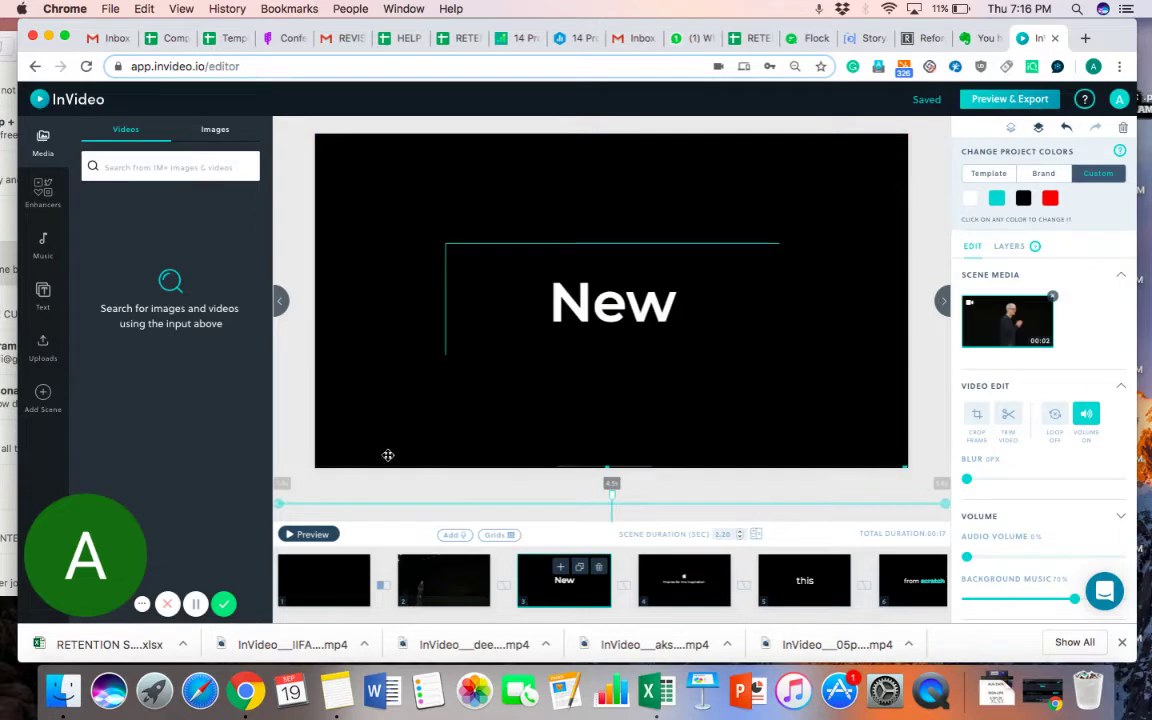
click(289, 535)
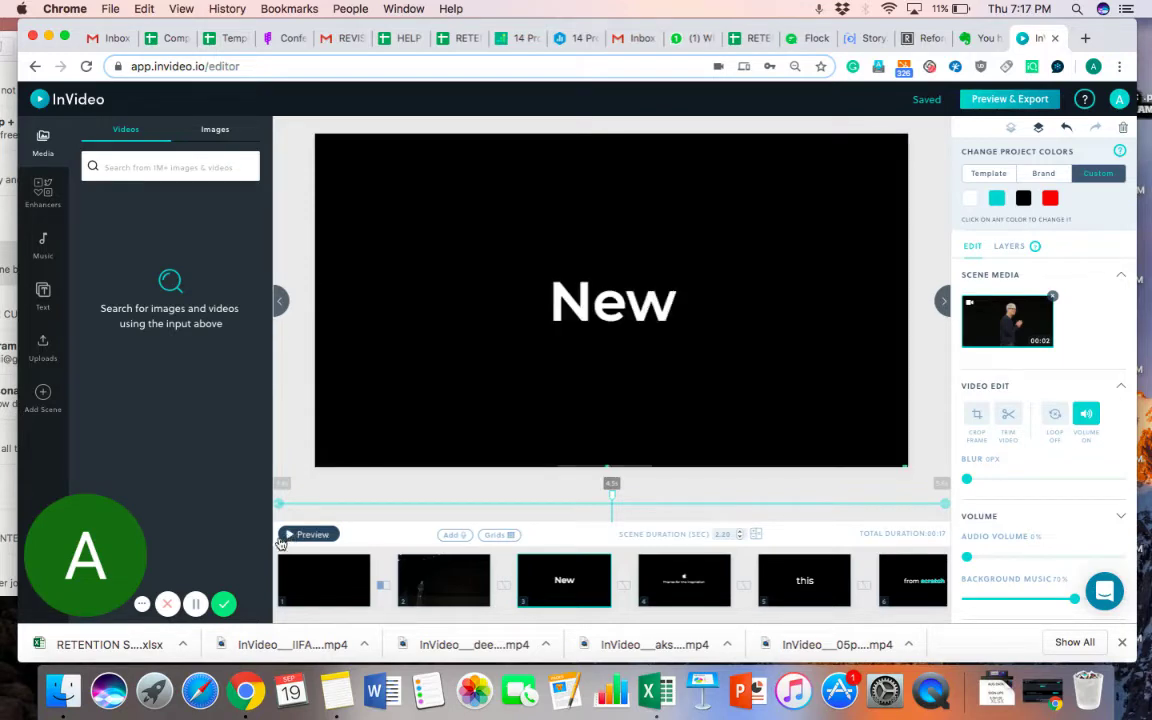
click(287, 536)
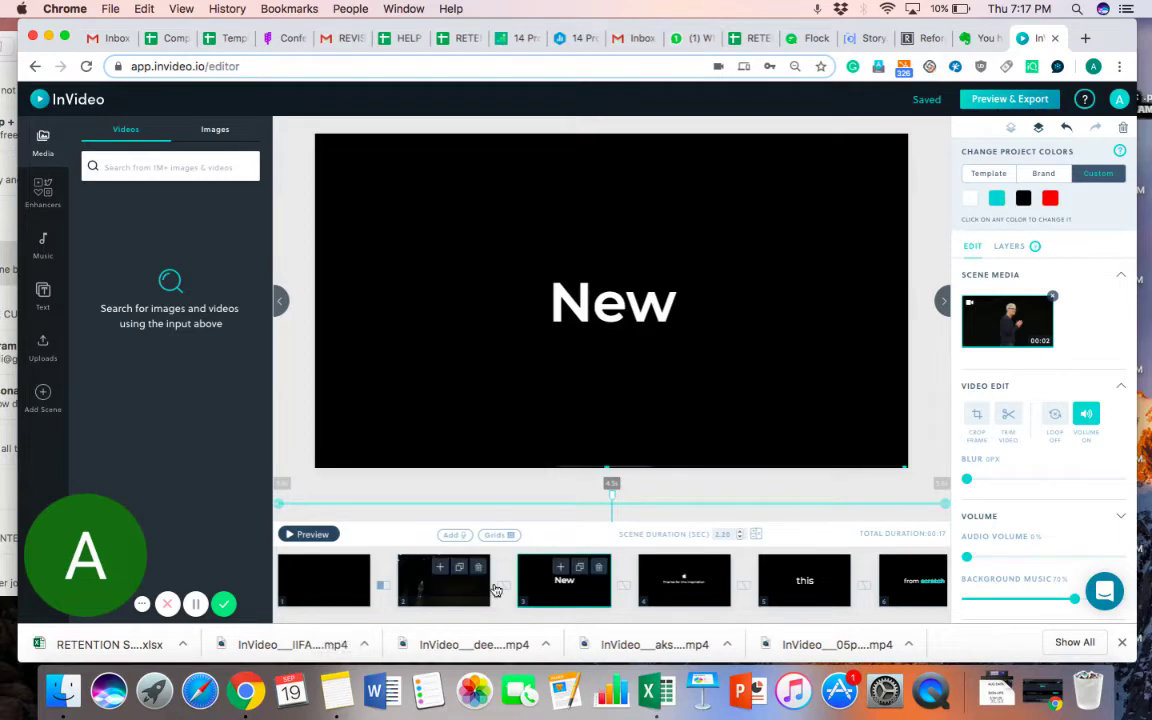
Step: Open and preview the fourth scene, "Thanks for the inspiration", and the fifth scene with the overlapping words
click(677, 603)
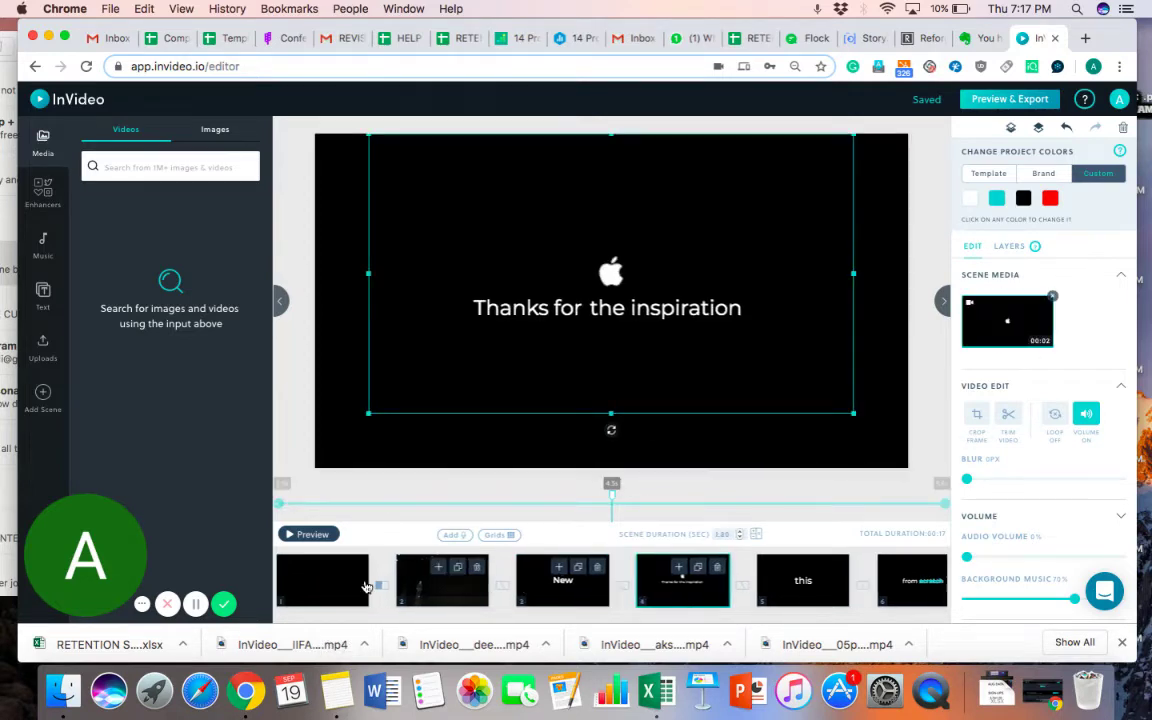
click(295, 536)
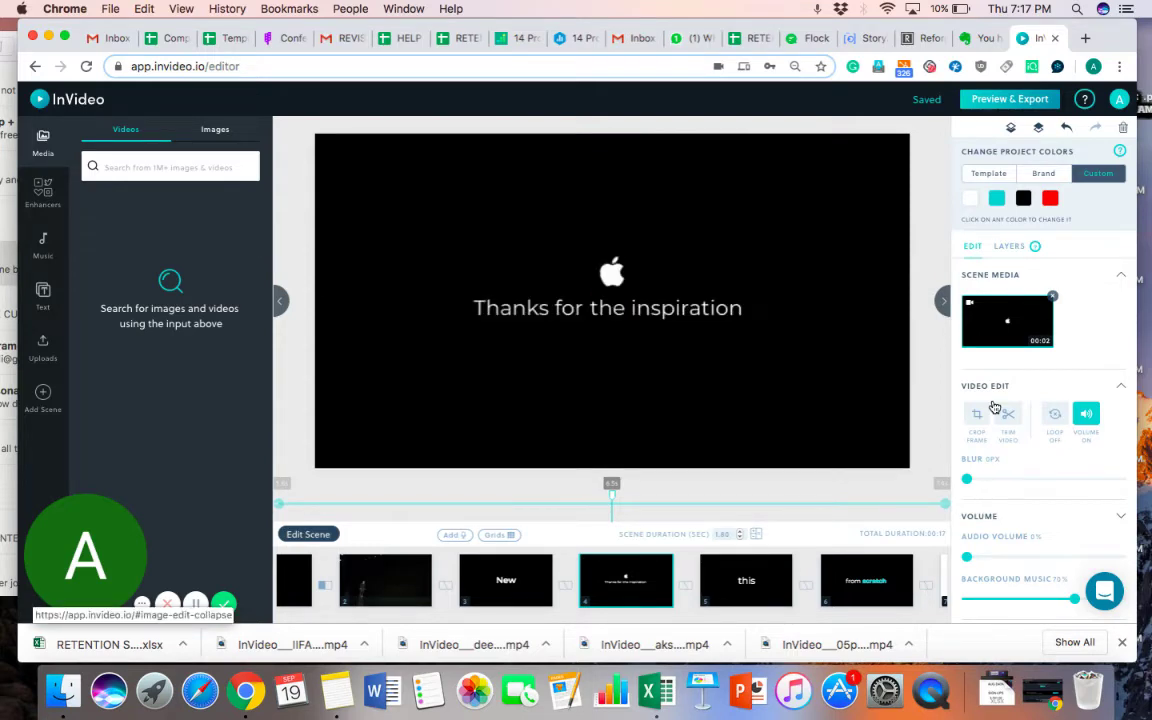
click(656, 370)
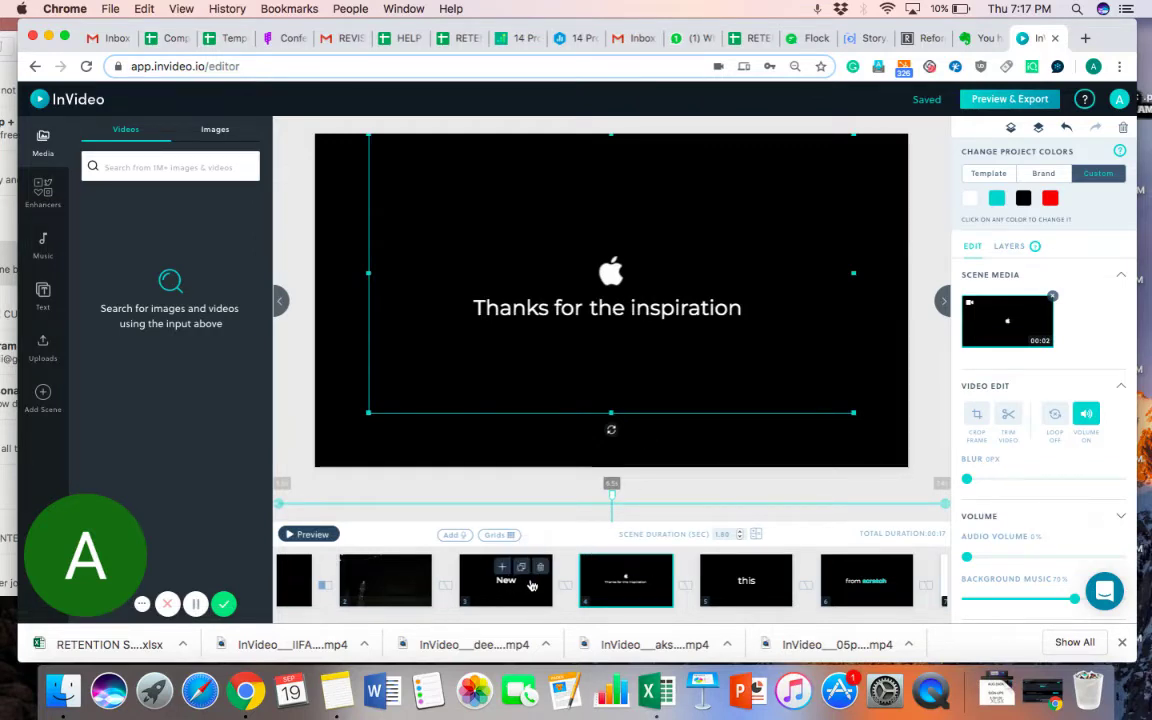
click(729, 600)
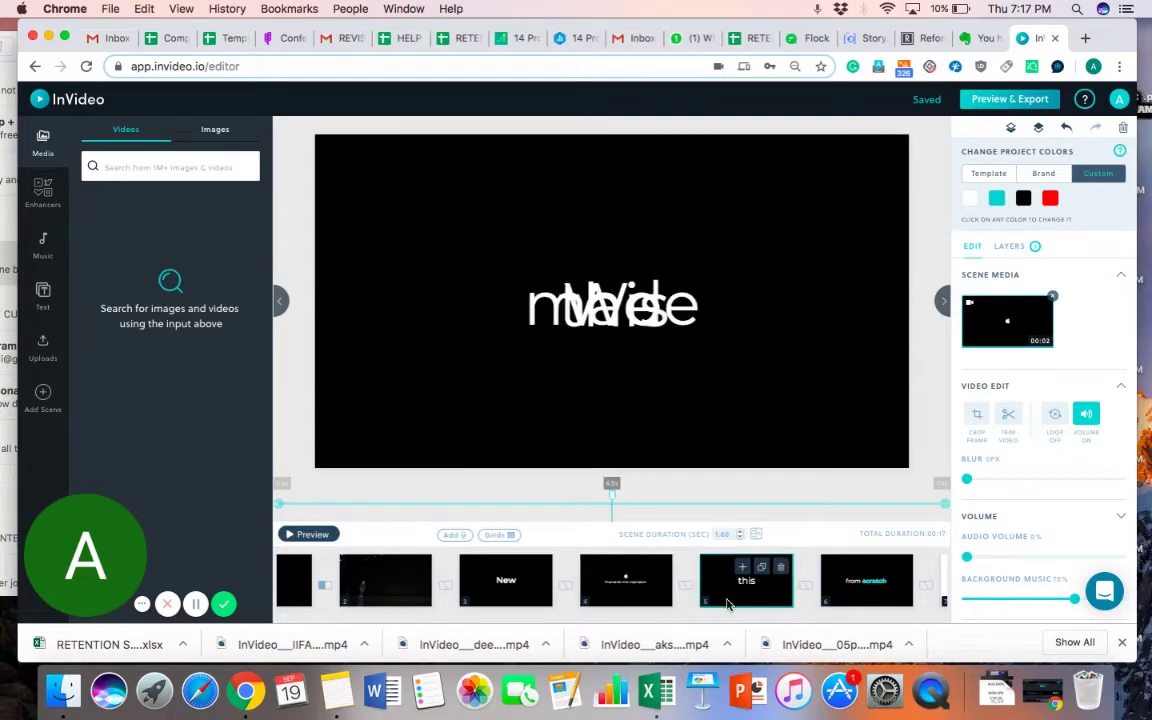
click(308, 535)
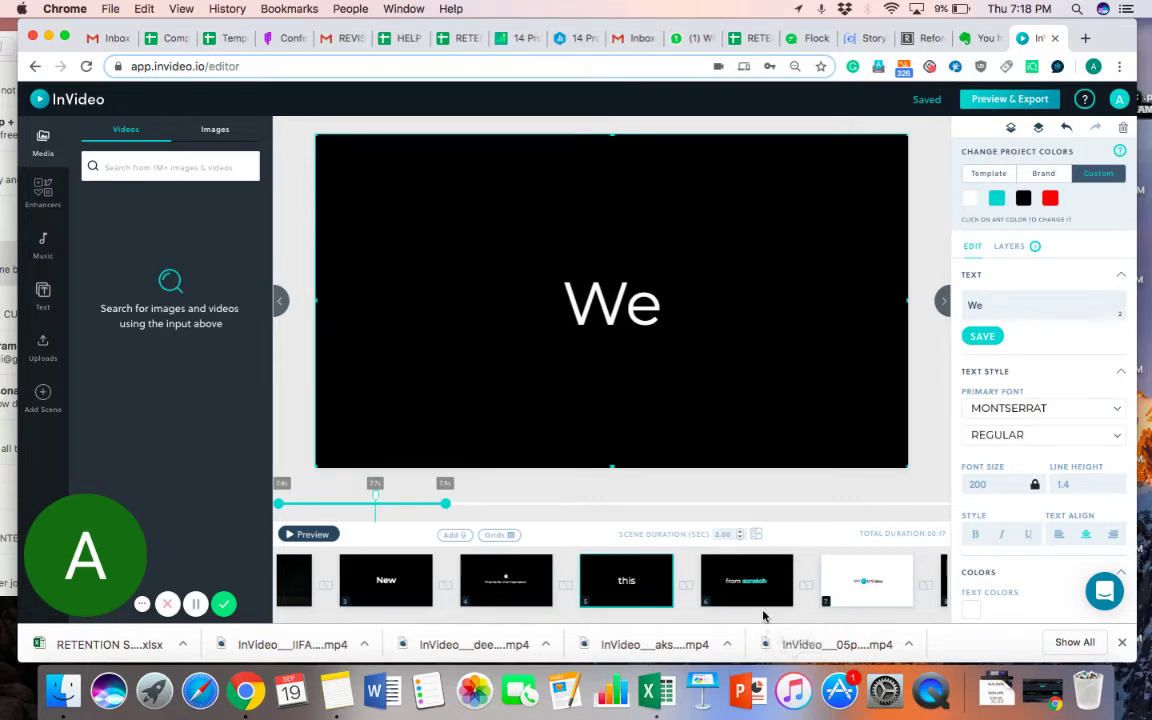
Step: Open and preview the sixth scene, "from scratch", and the seventh scene with the InVideo logo
mouse_move(749, 597)
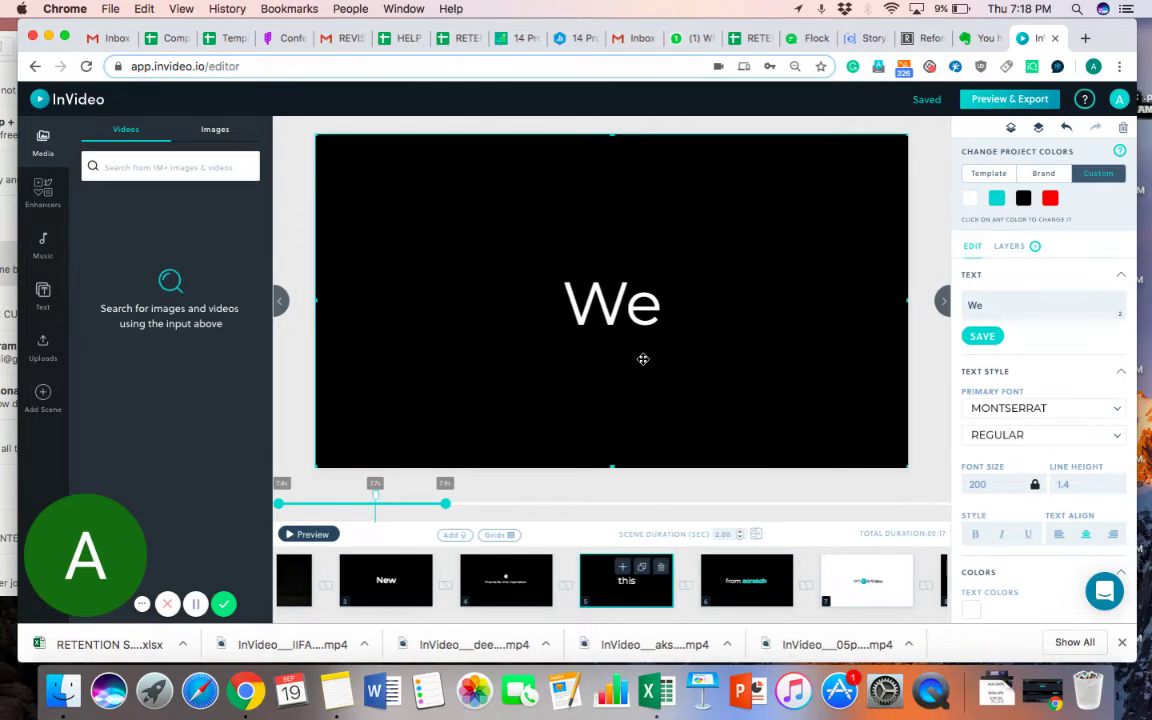
click(746, 585)
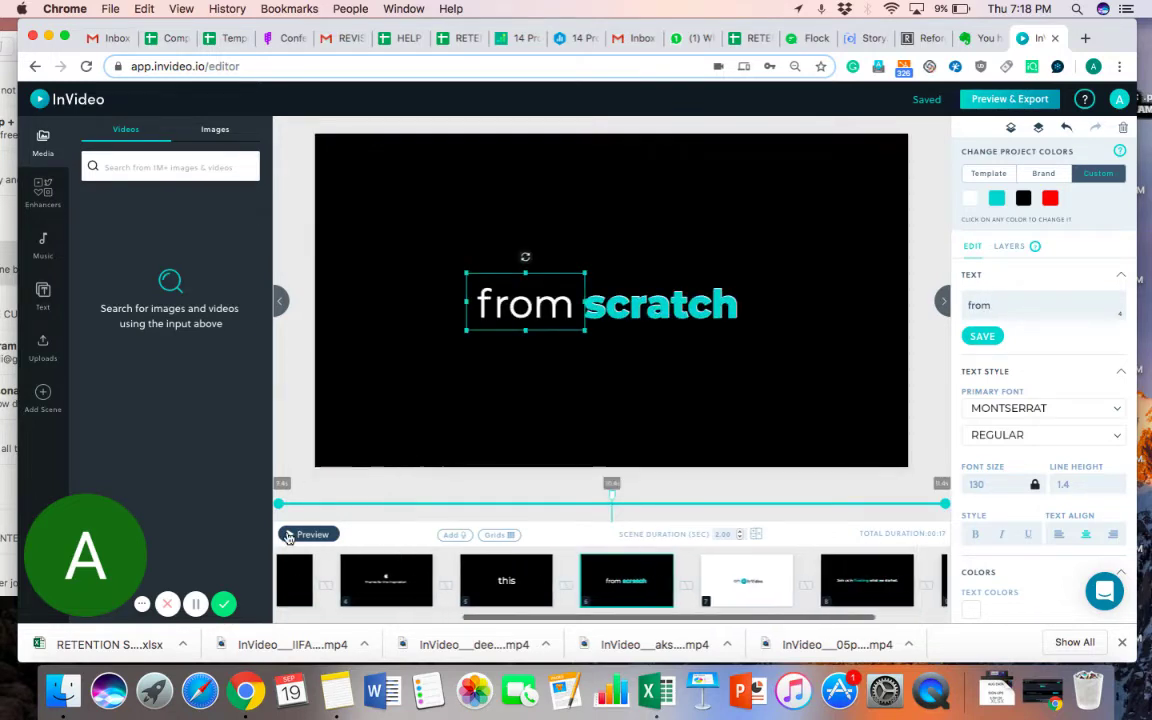
click(291, 538)
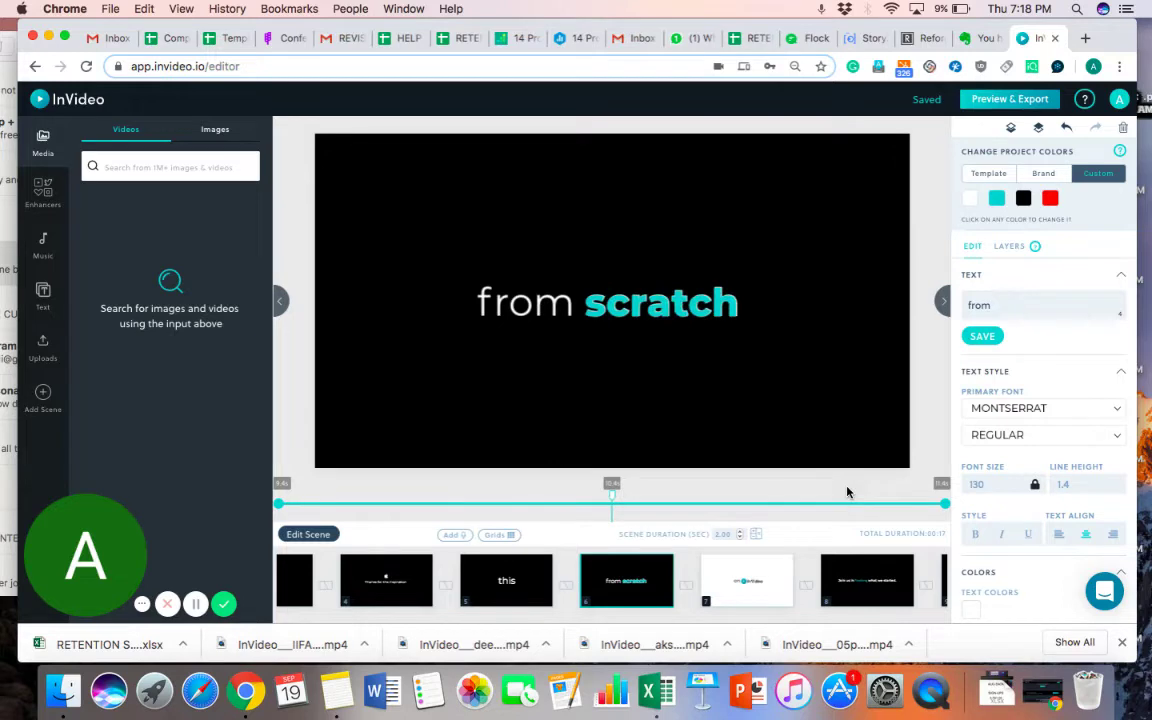
click(533, 302)
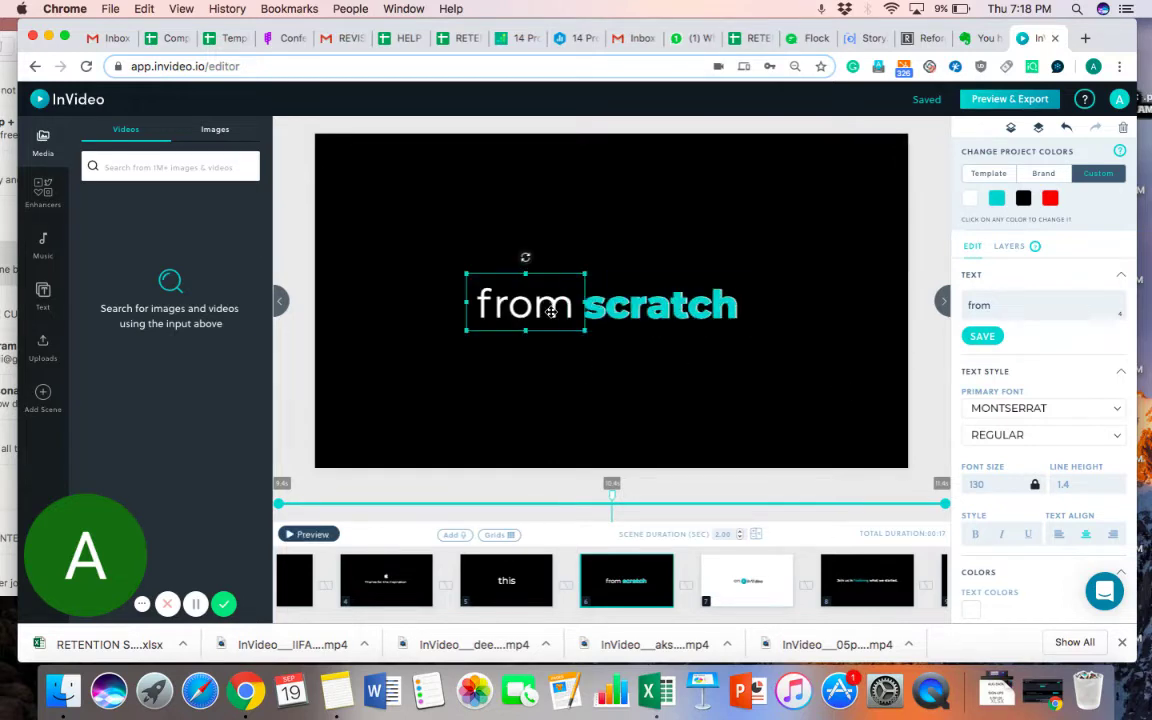
click(746, 582)
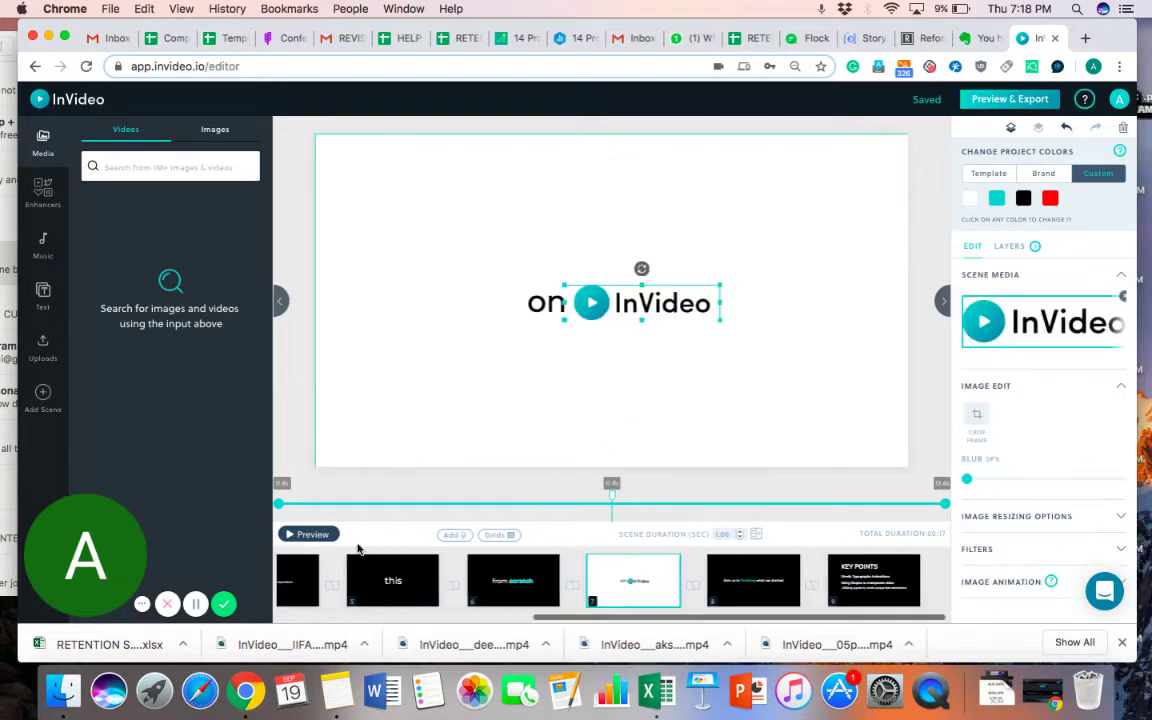
click(290, 537)
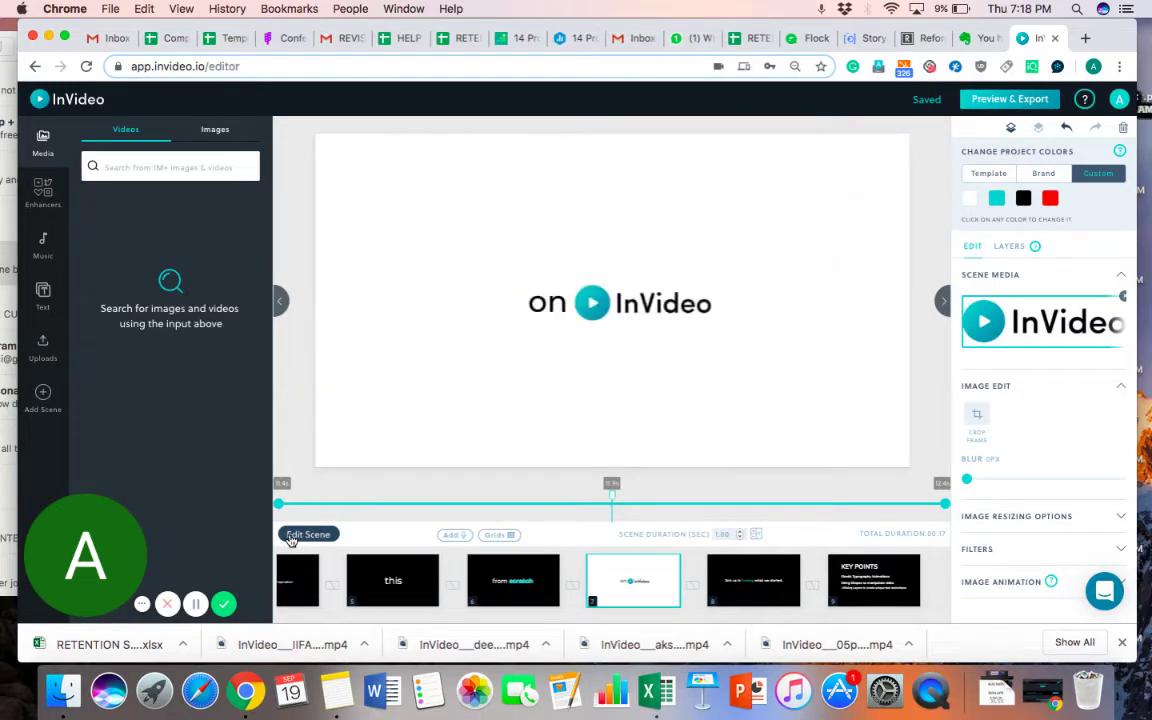
click(290, 537)
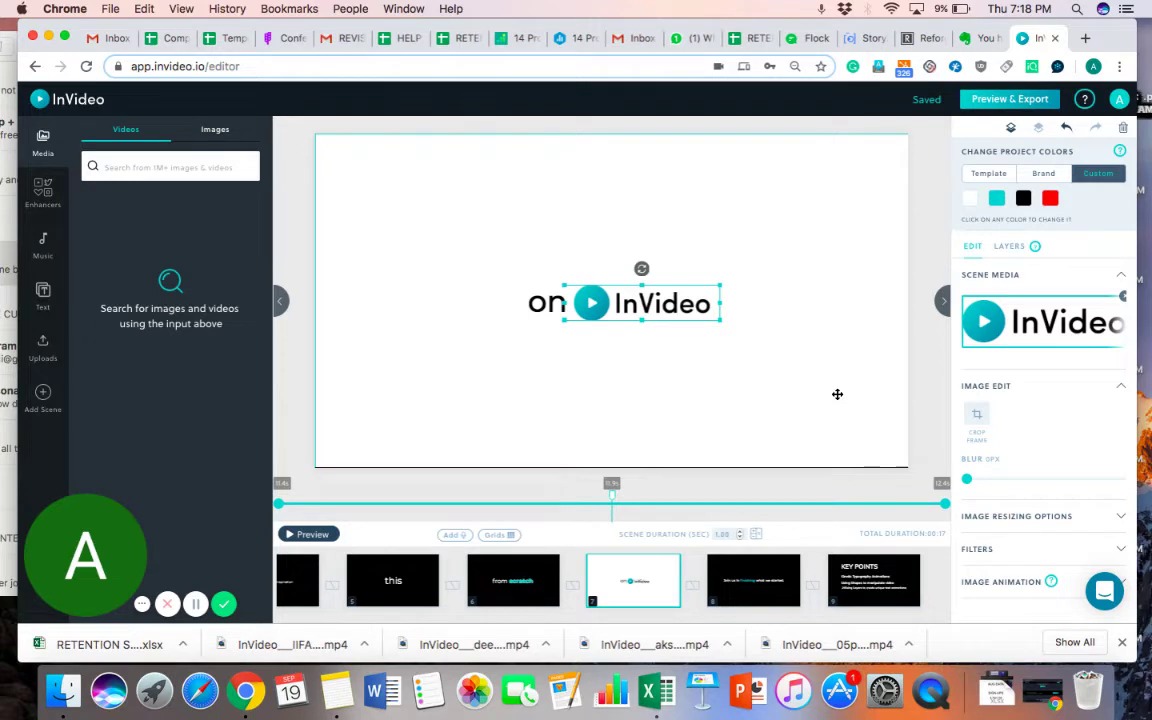
Step: View the "Join us in finishing what we started." scene and return to the opening scene to preview it
click(751, 604)
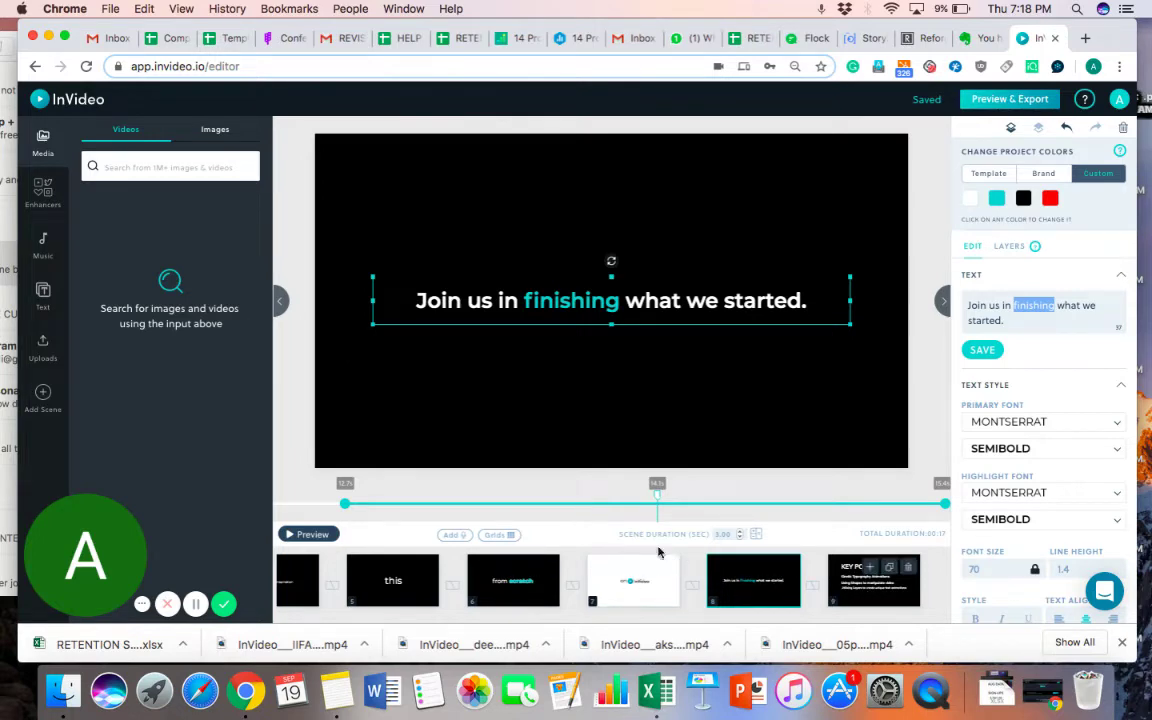
scroll(454, 576, left, 5)
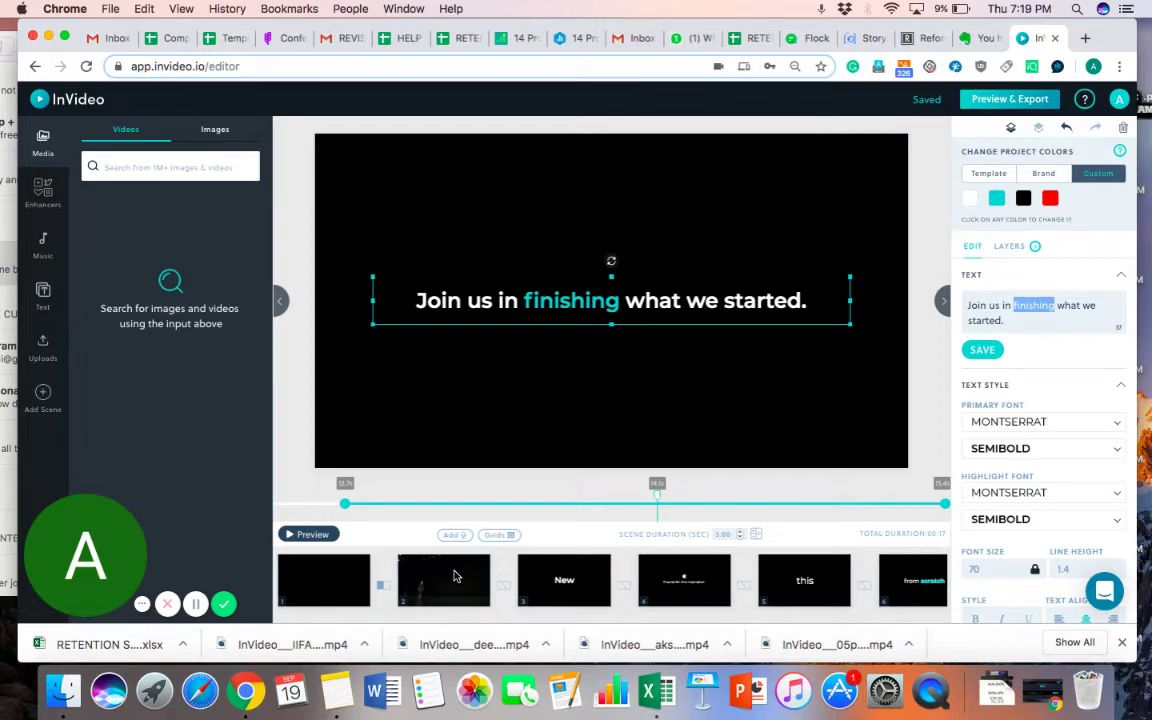
click(345, 594)
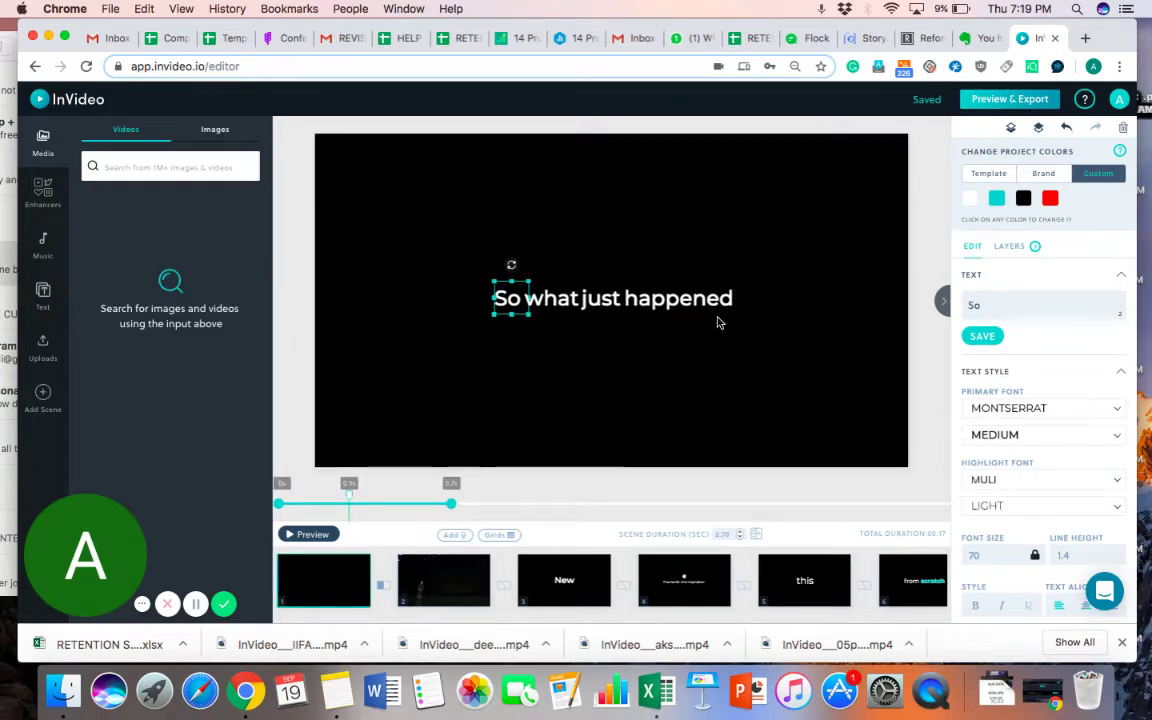
click(293, 538)
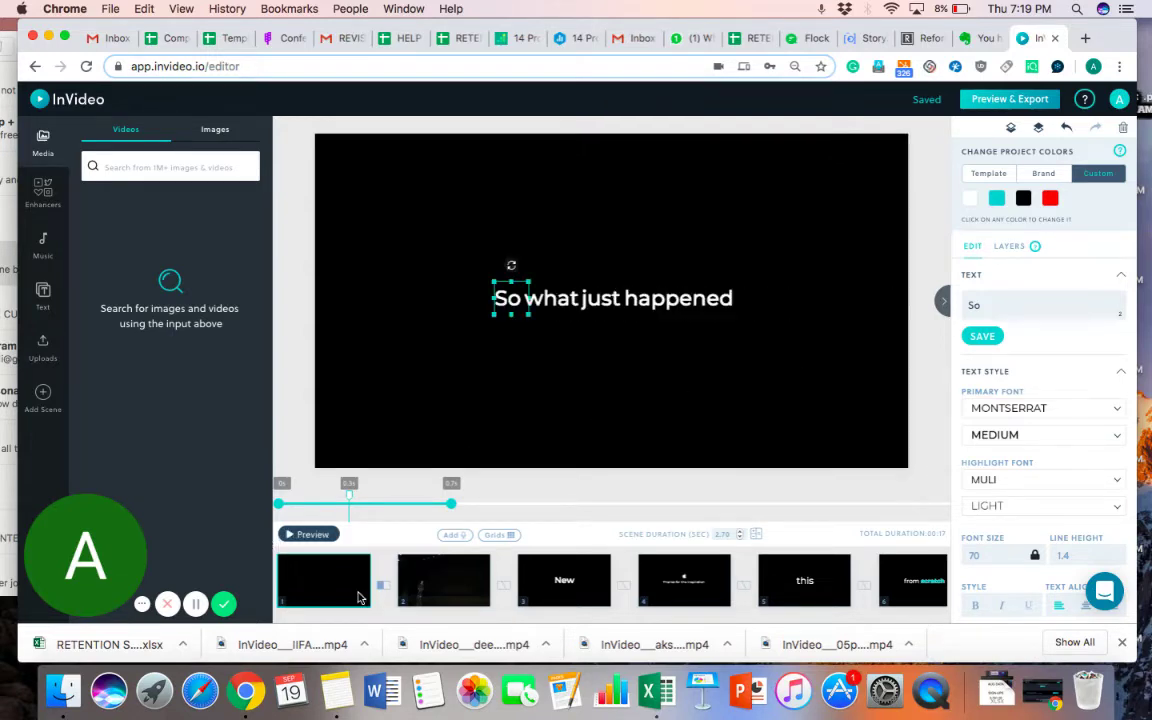
mouse_move(328, 603)
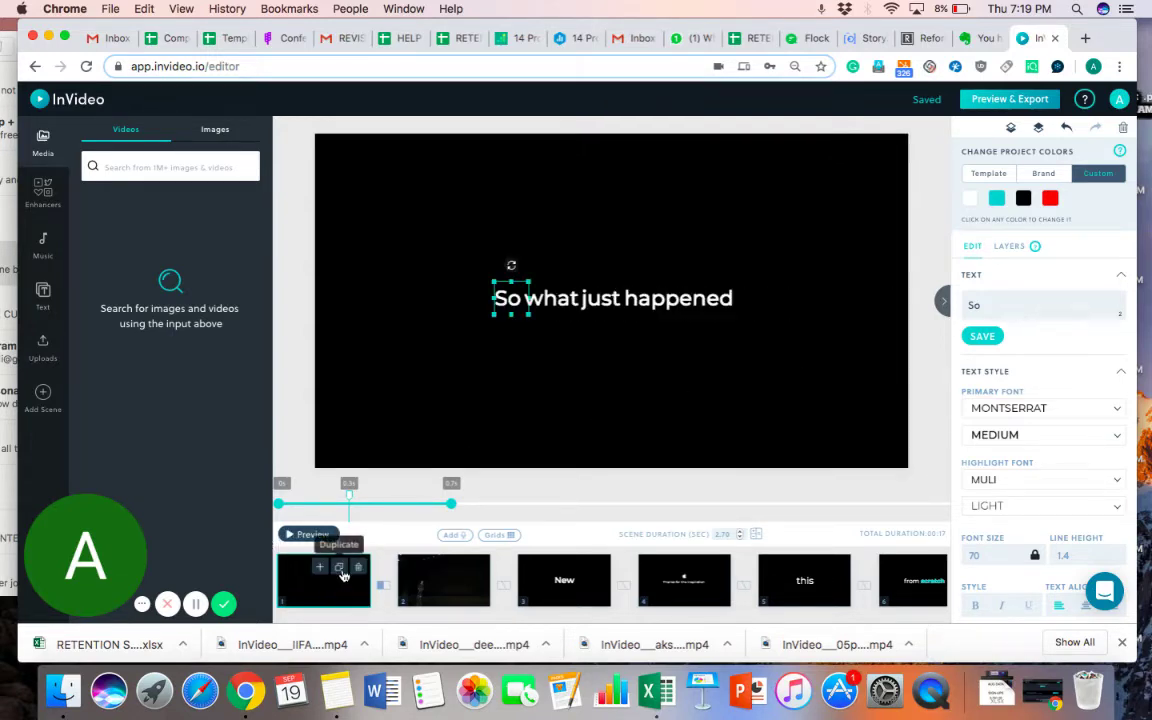
Step: Add the first "Build your own scene" template as a new scene after the opening scene
click(43, 395)
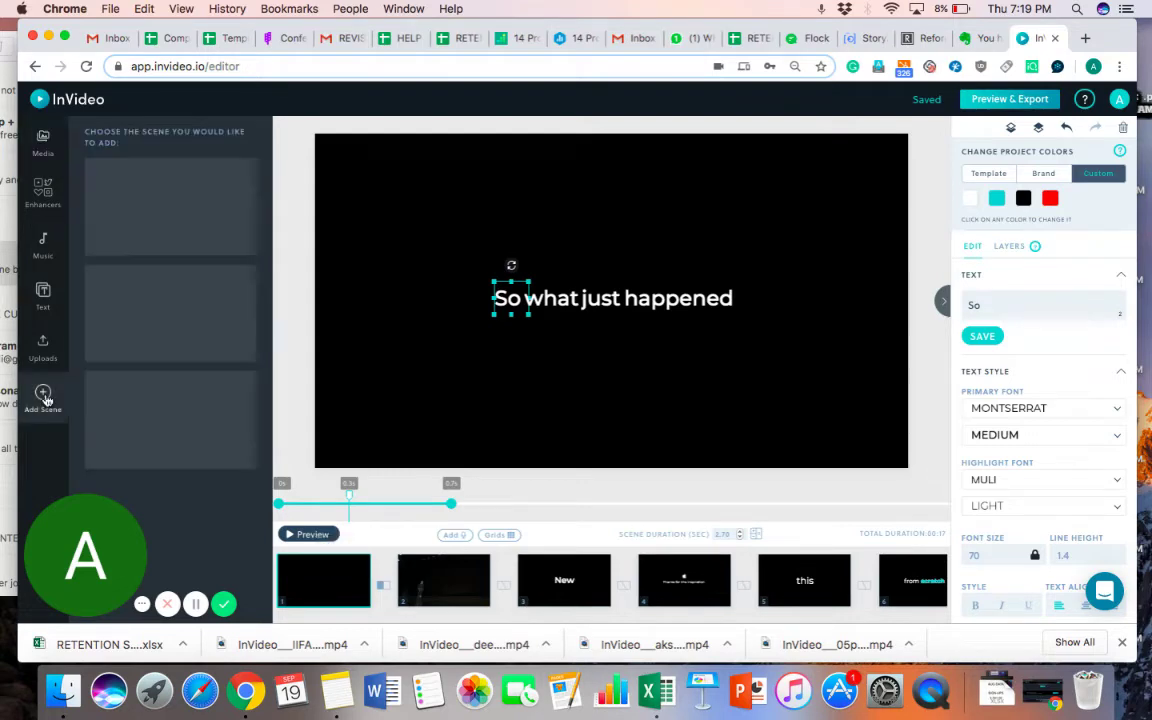
mouse_move(212, 421)
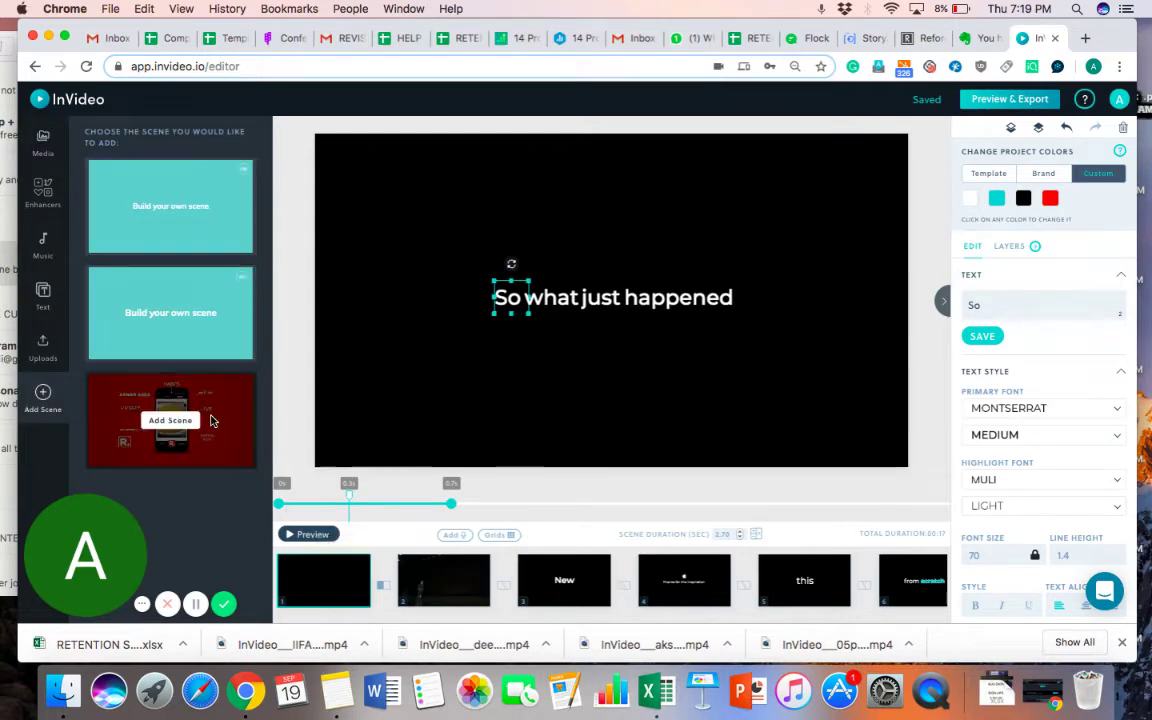
mouse_move(210, 230)
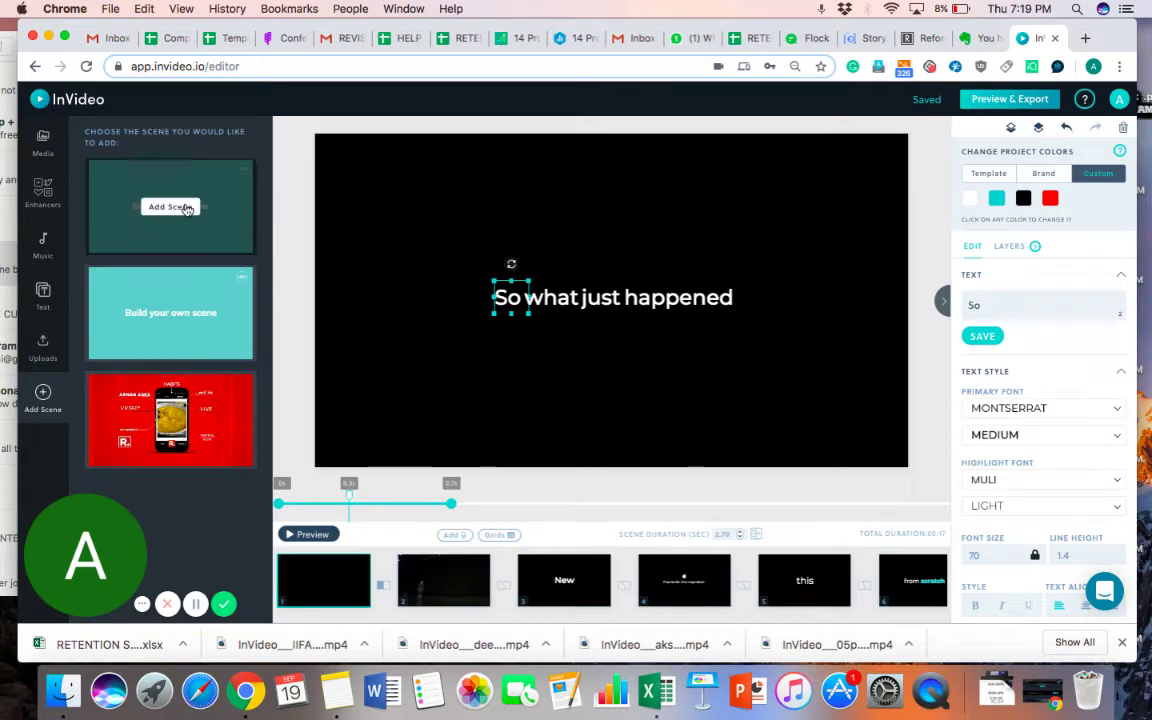
click(186, 208)
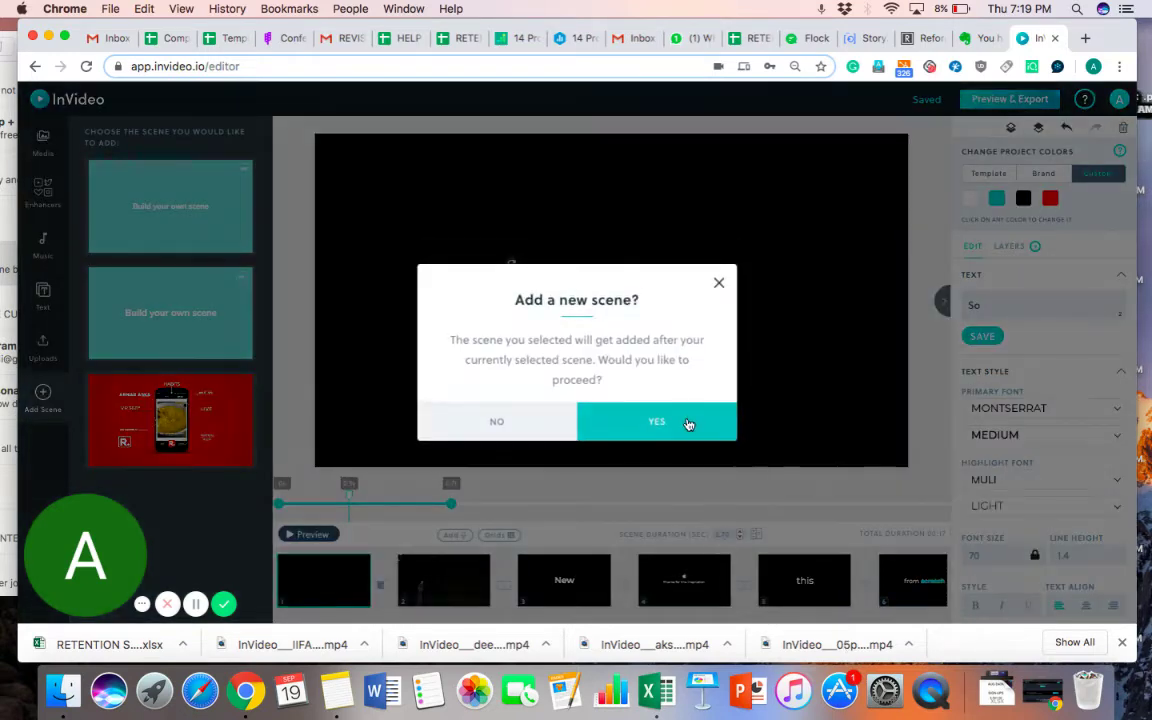
click(688, 425)
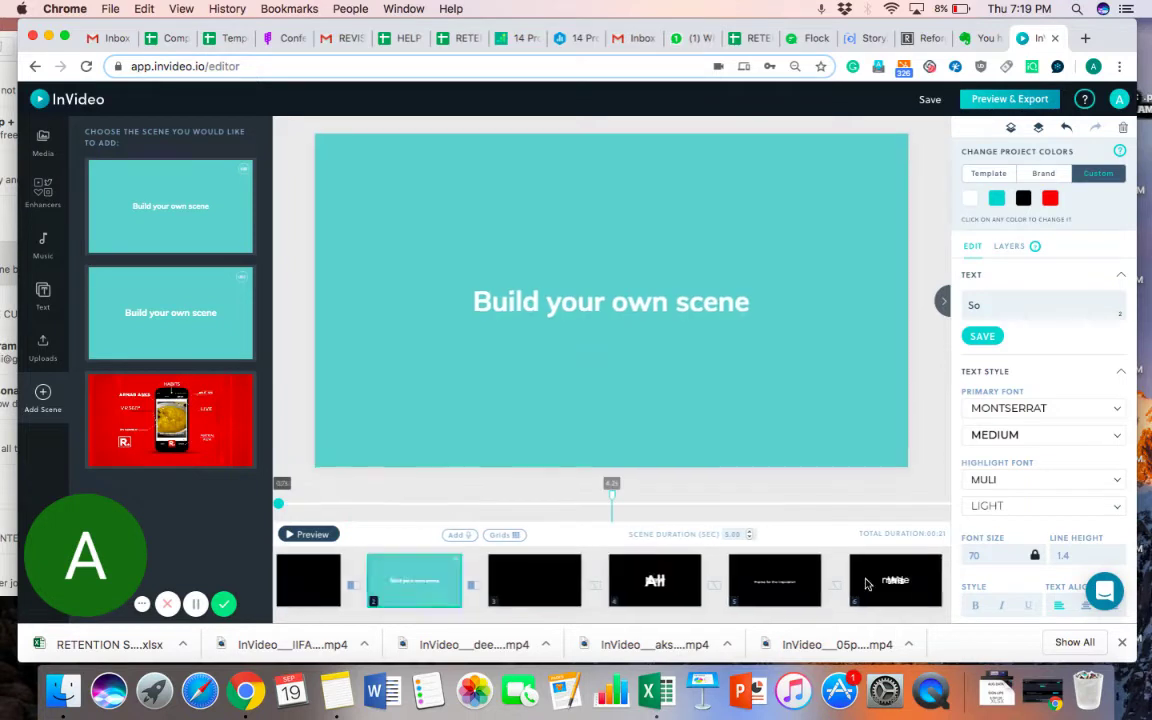
Step: Change the teal custom project color to the dark navy preset #051527
scroll(860, 584, right, 5)
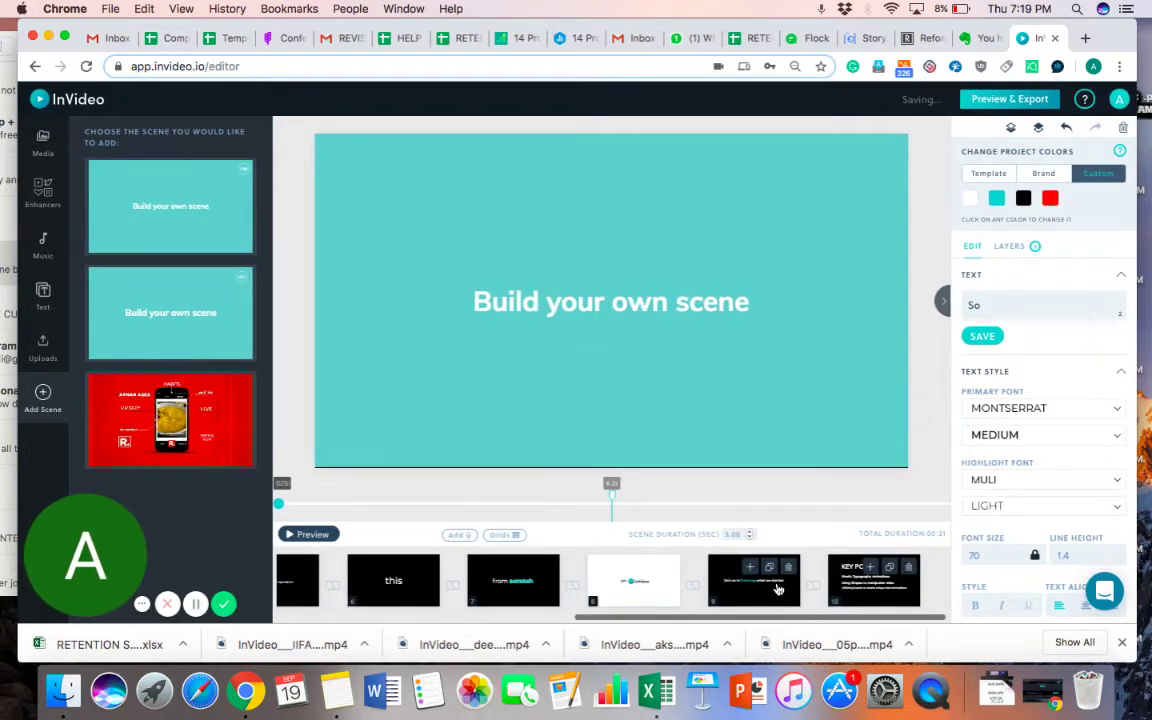
scroll(678, 575, left, 5)
mouse_move(475, 590)
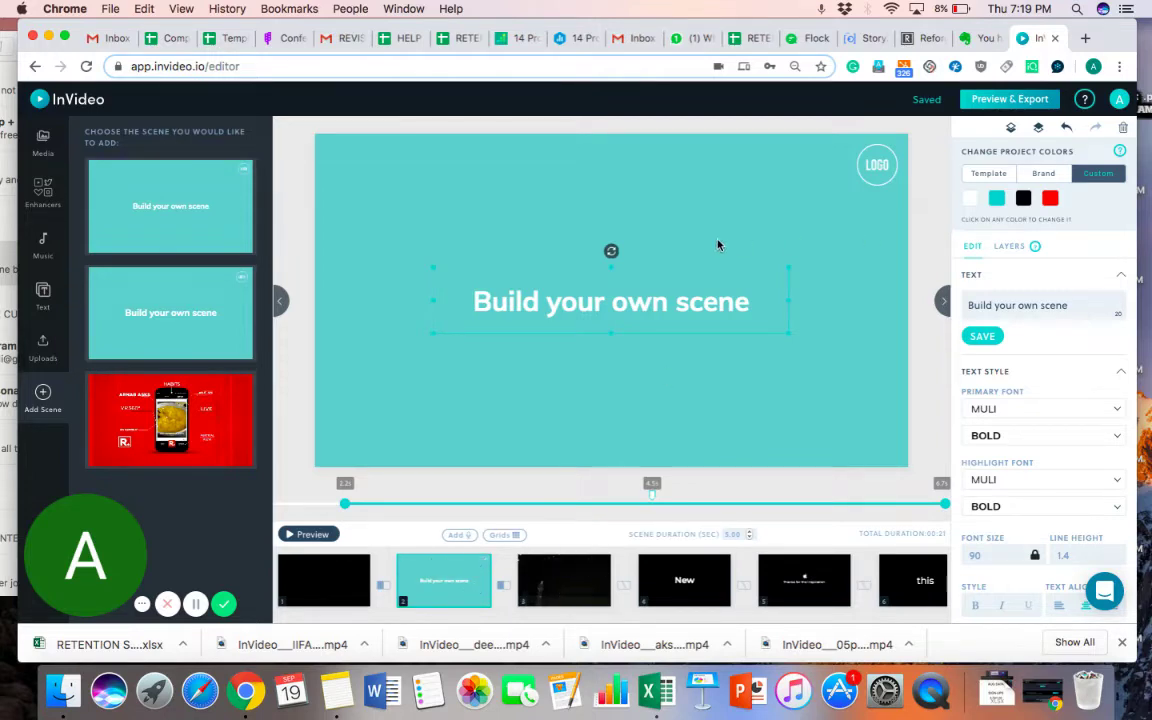
click(663, 297)
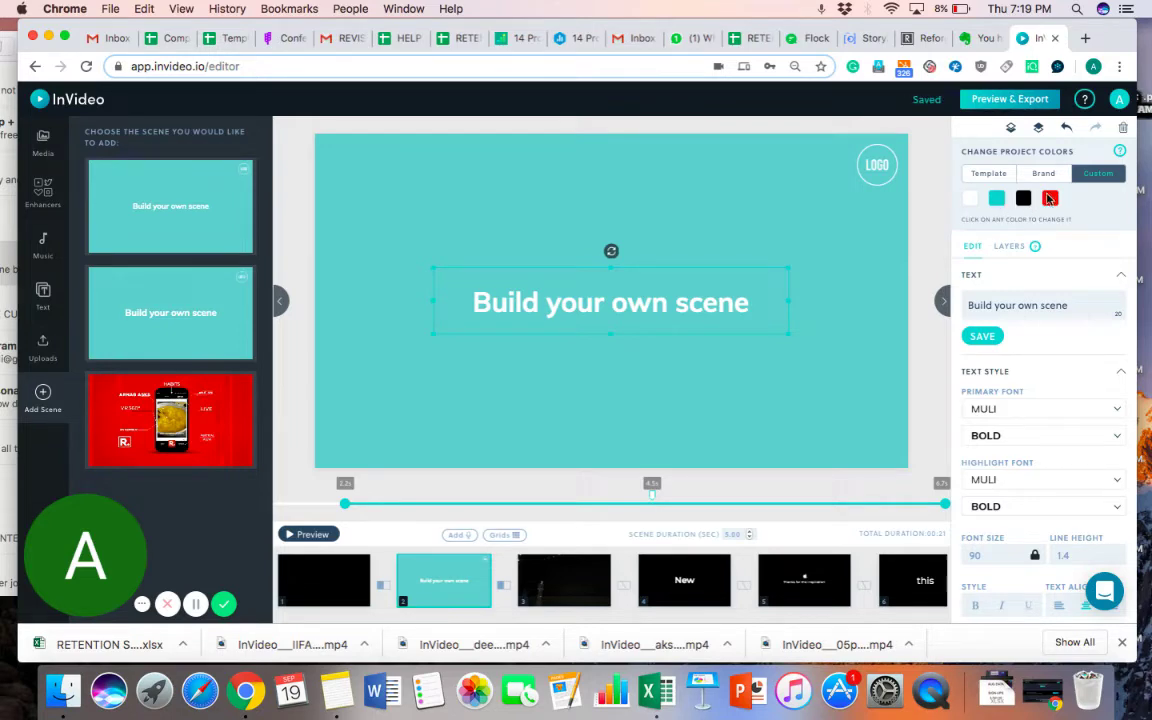
click(997, 200)
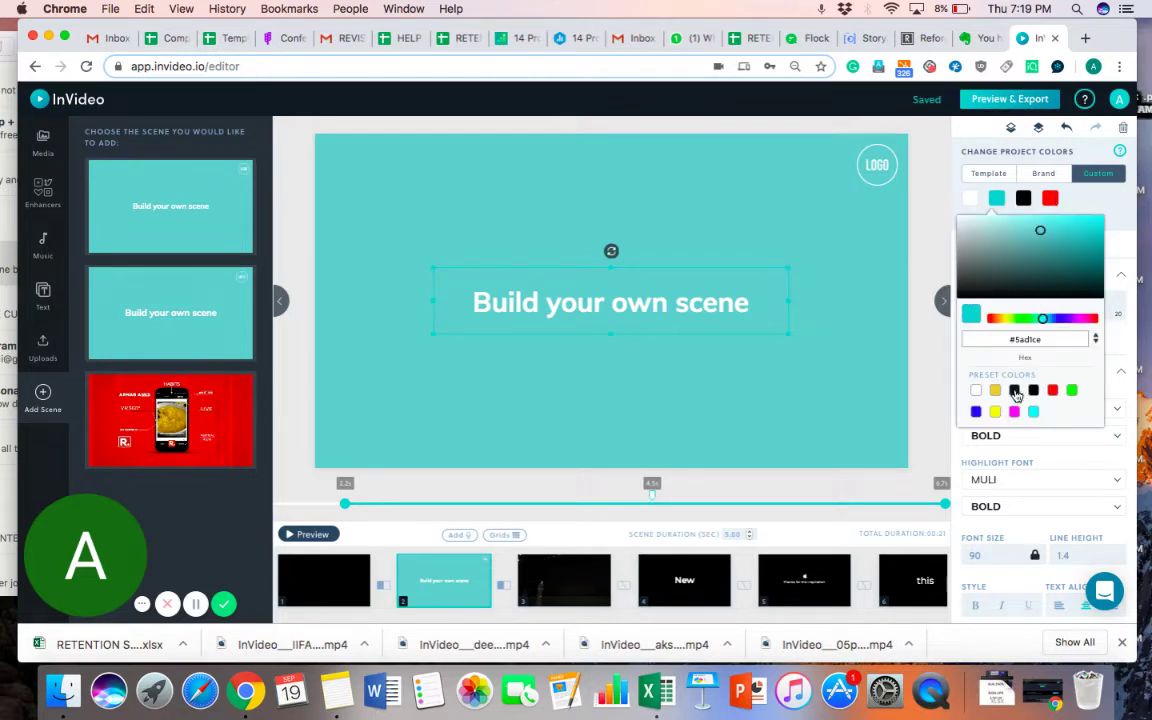
click(1015, 391)
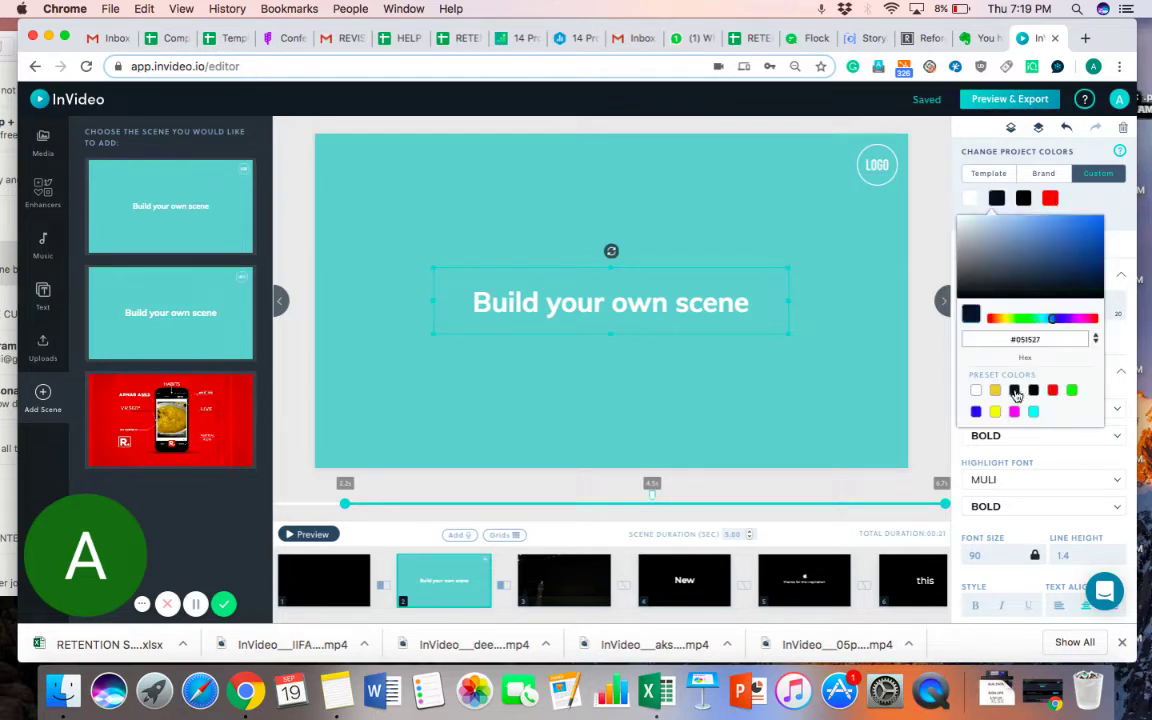
click(920, 364)
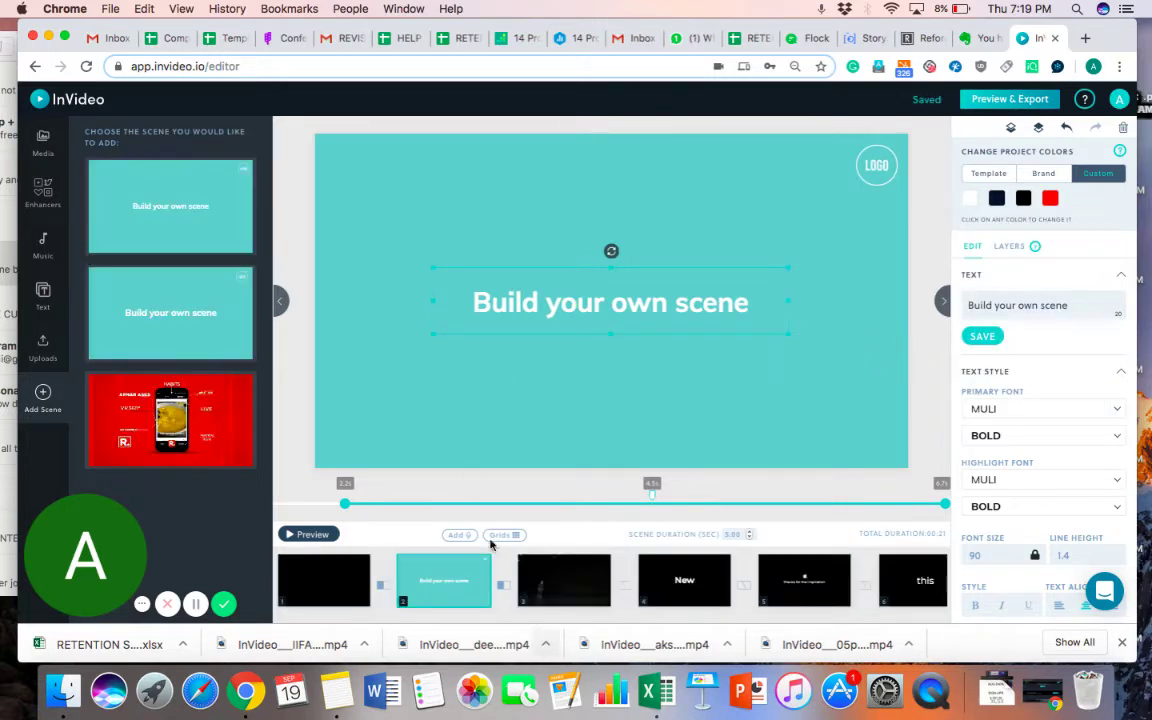
Step: Remove the added "Build your own scene" scene and duplicate the opening scene in its place
mouse_move(455, 598)
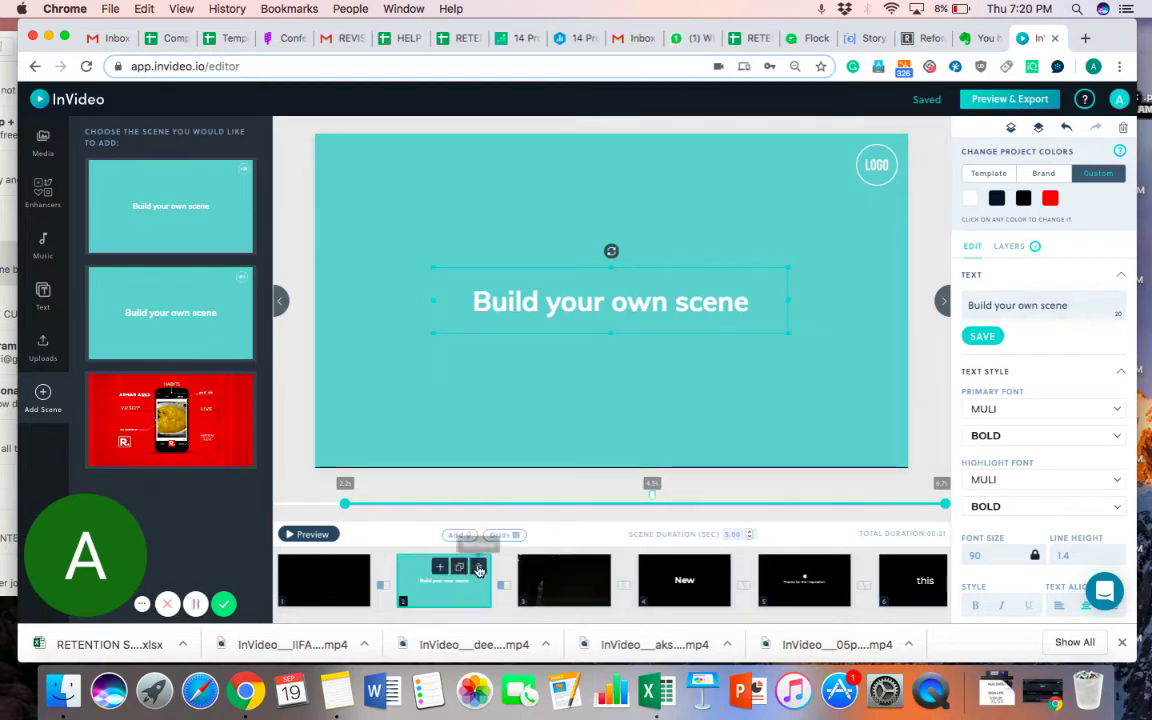
click(478, 567)
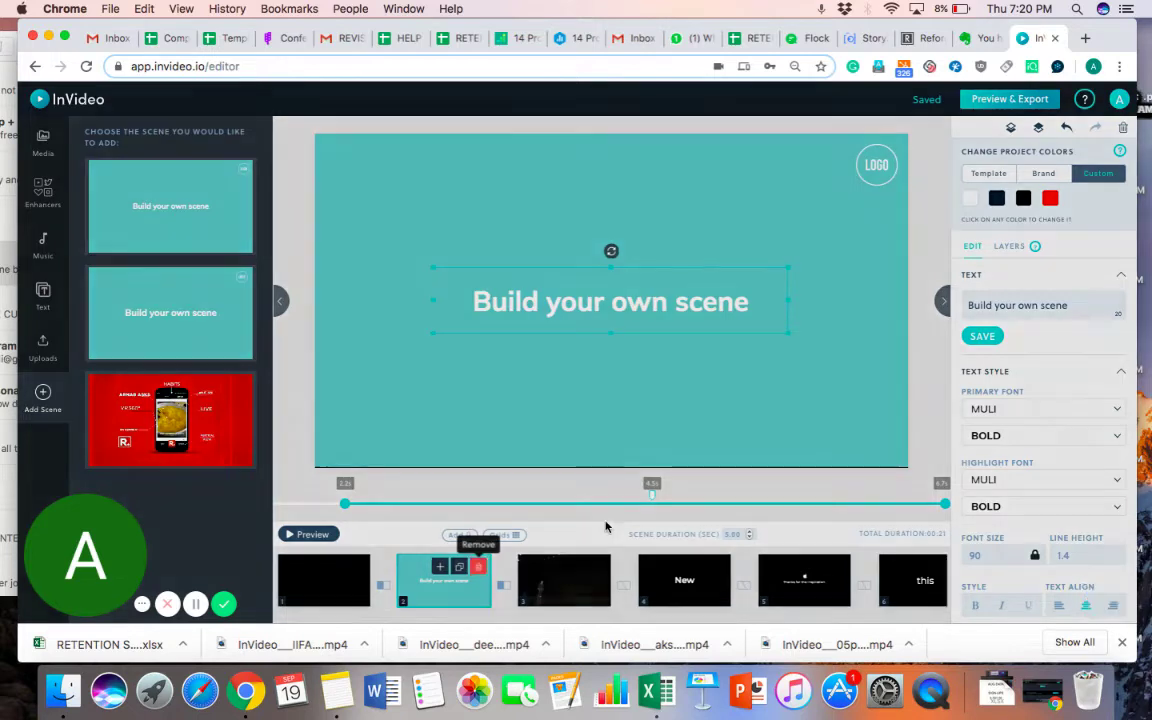
click(675, 412)
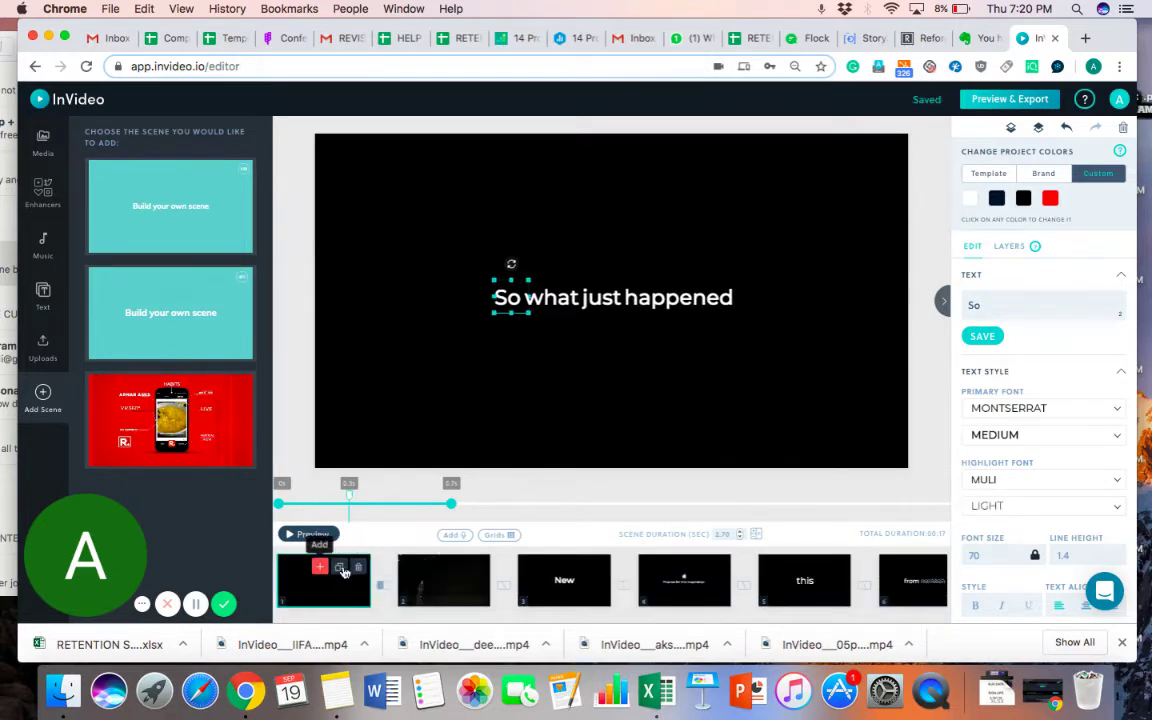
click(341, 568)
click(646, 405)
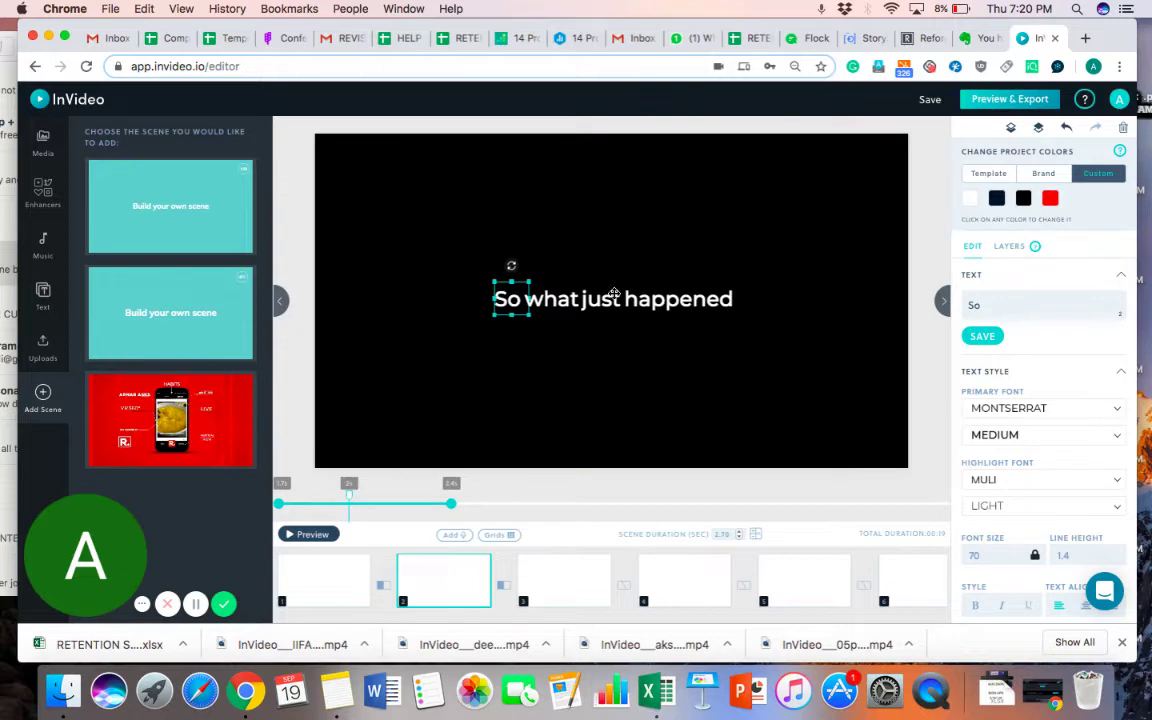
Step: Delete the words "So", "what", "just" and "happened" from the duplicated second scene
click(614, 295)
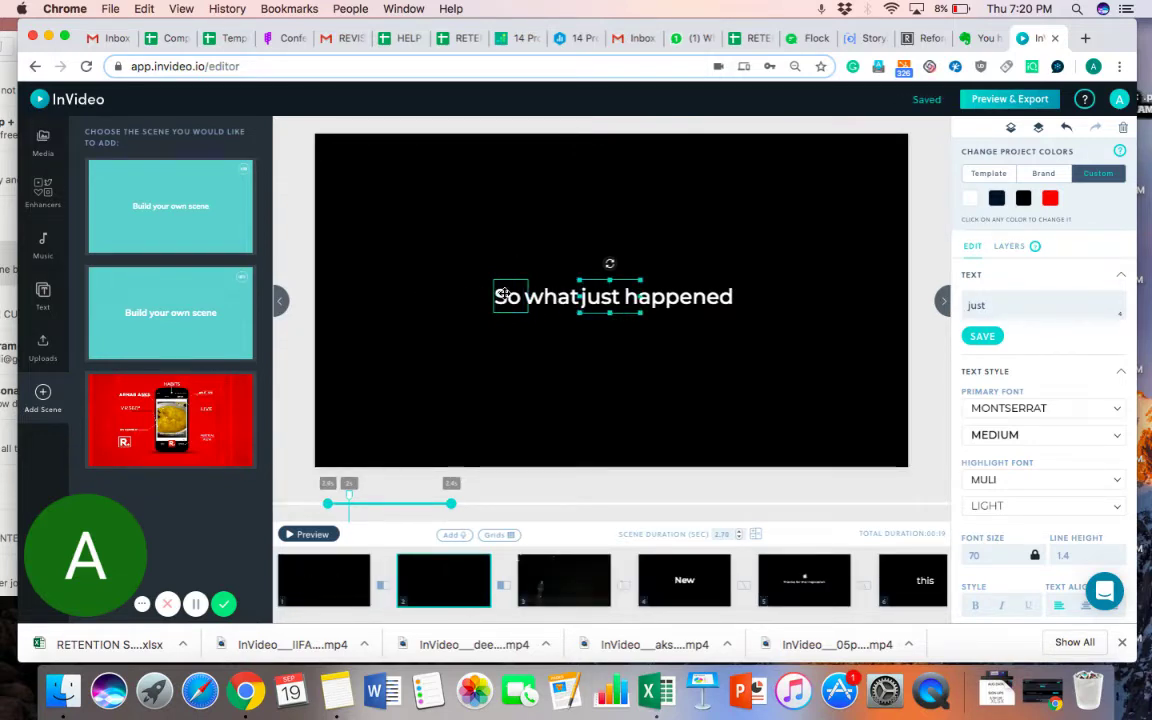
click(505, 294)
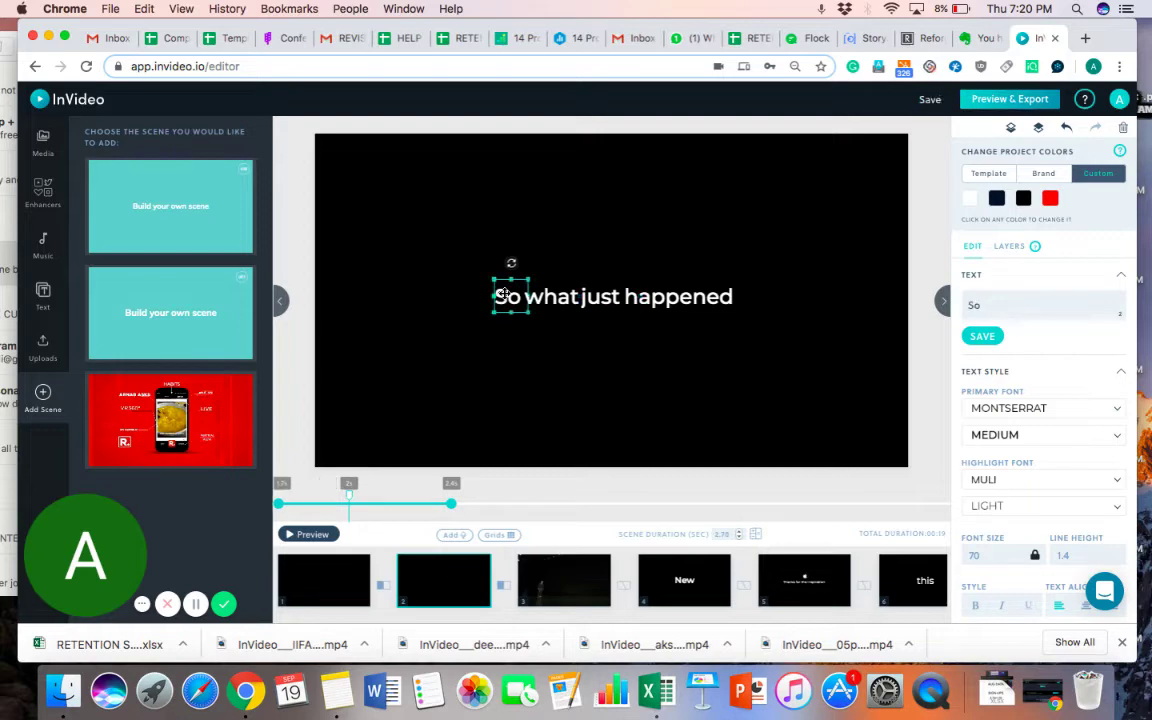
key(Delete)
click(565, 298)
key(Delete)
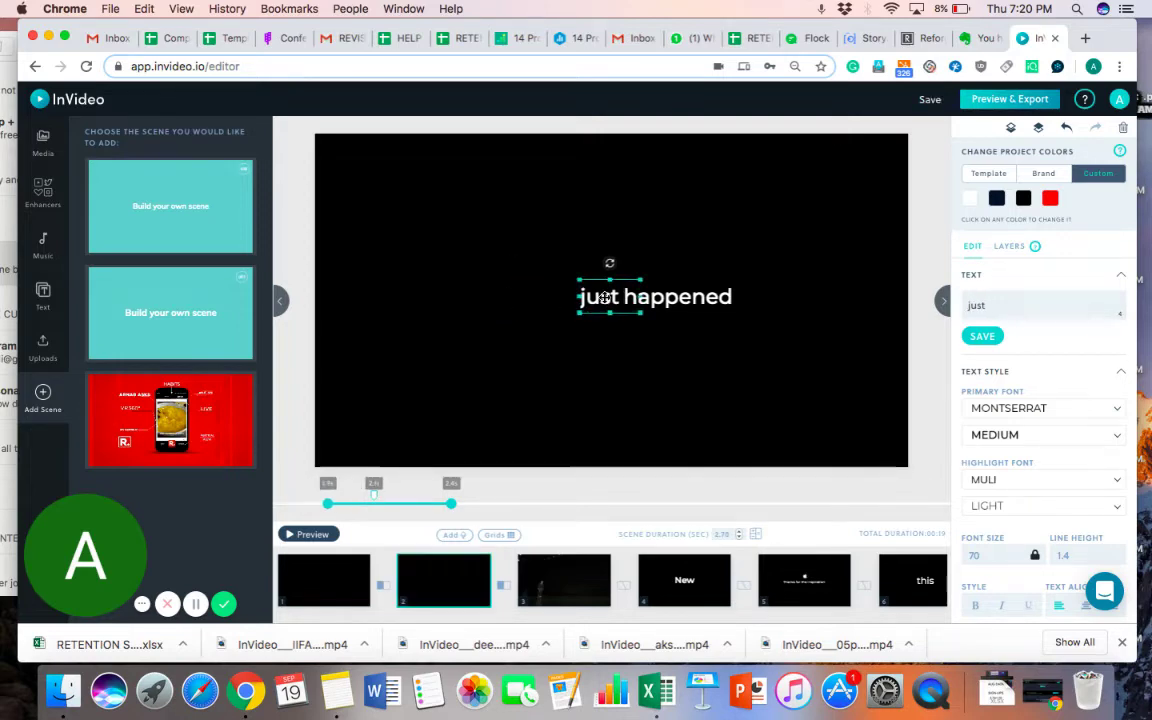
key(Delete)
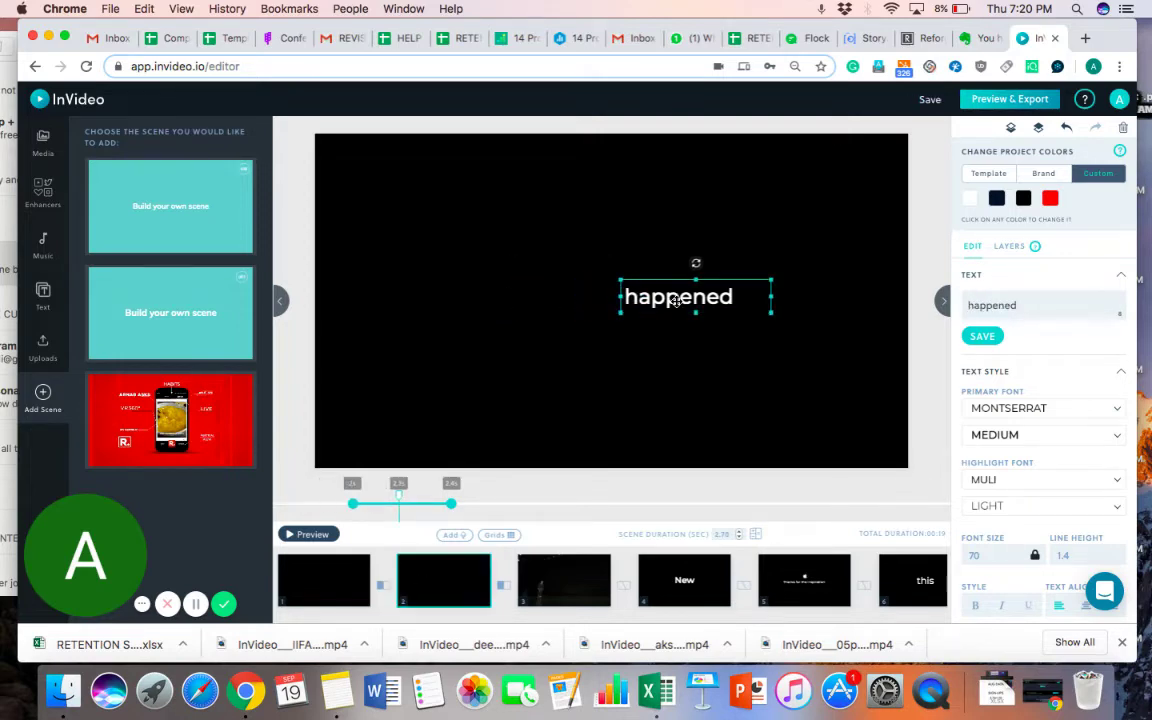
key(Delete)
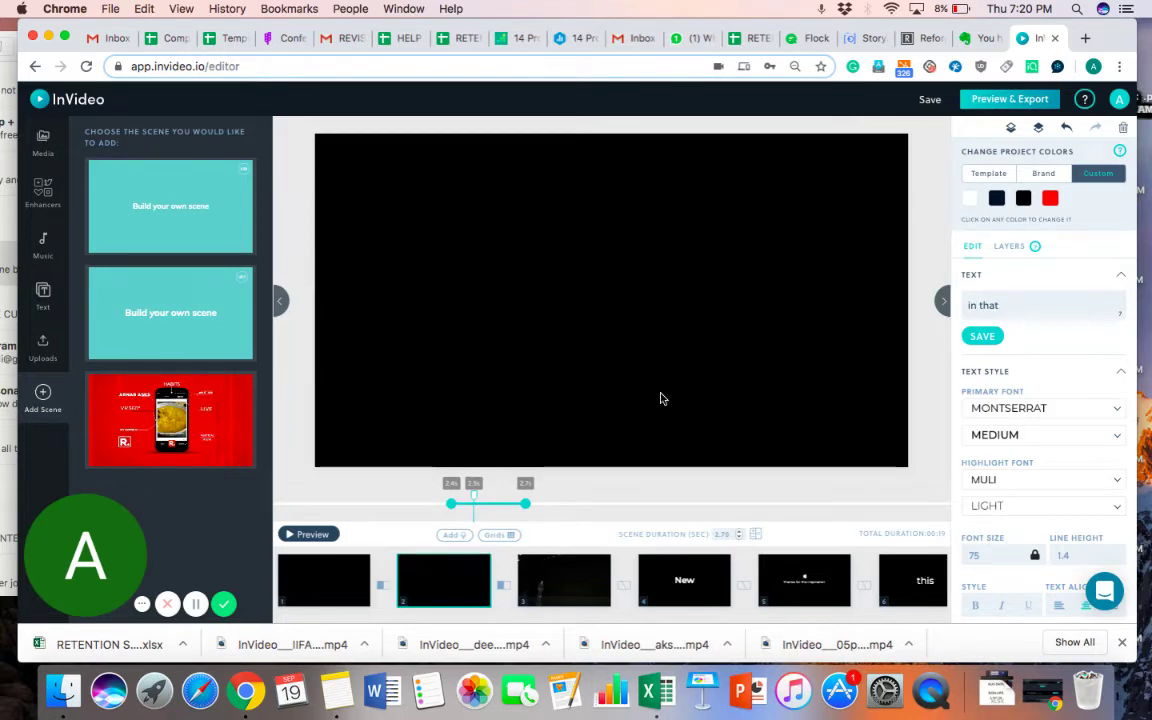
Step: Show the second scene's layers and delete the "go", "we" and "Apple event?" text layers
click(1021, 257)
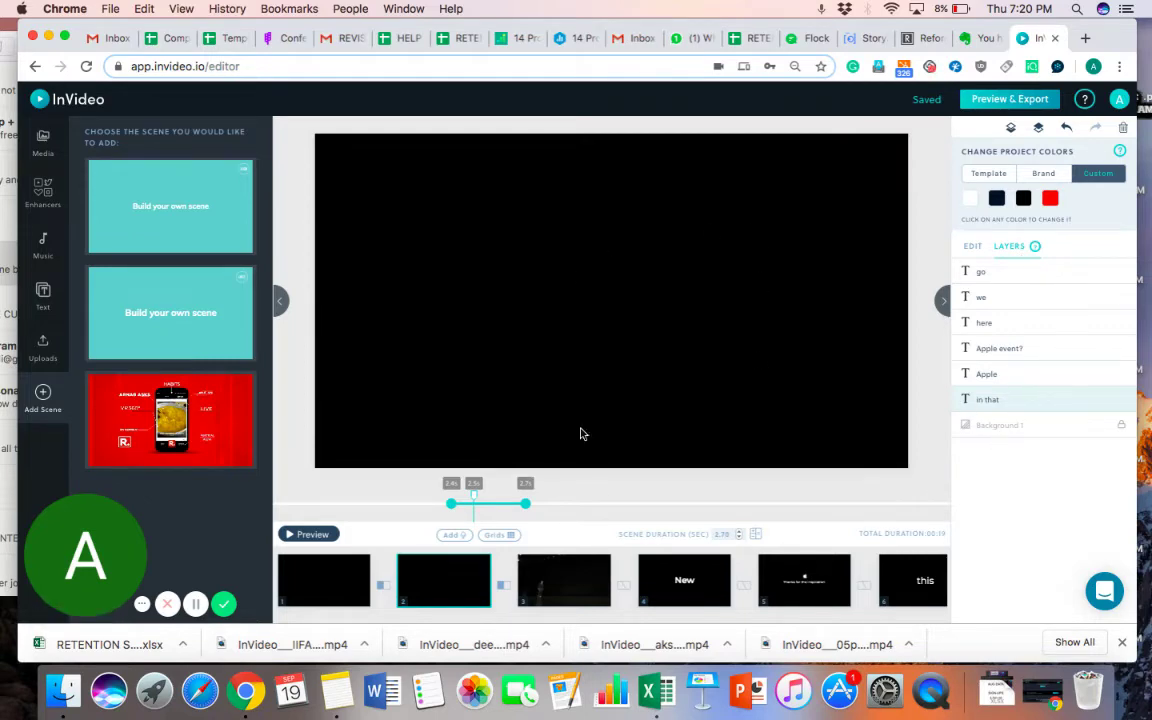
click(985, 273)
key(Delete)
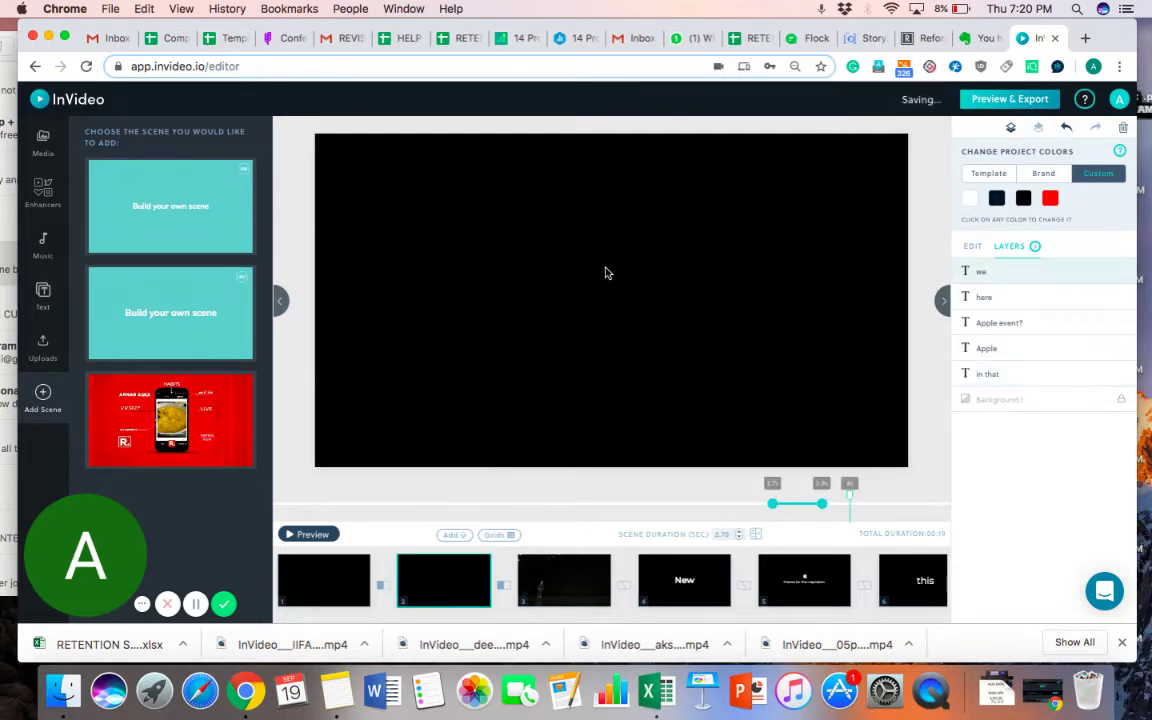
click(990, 297)
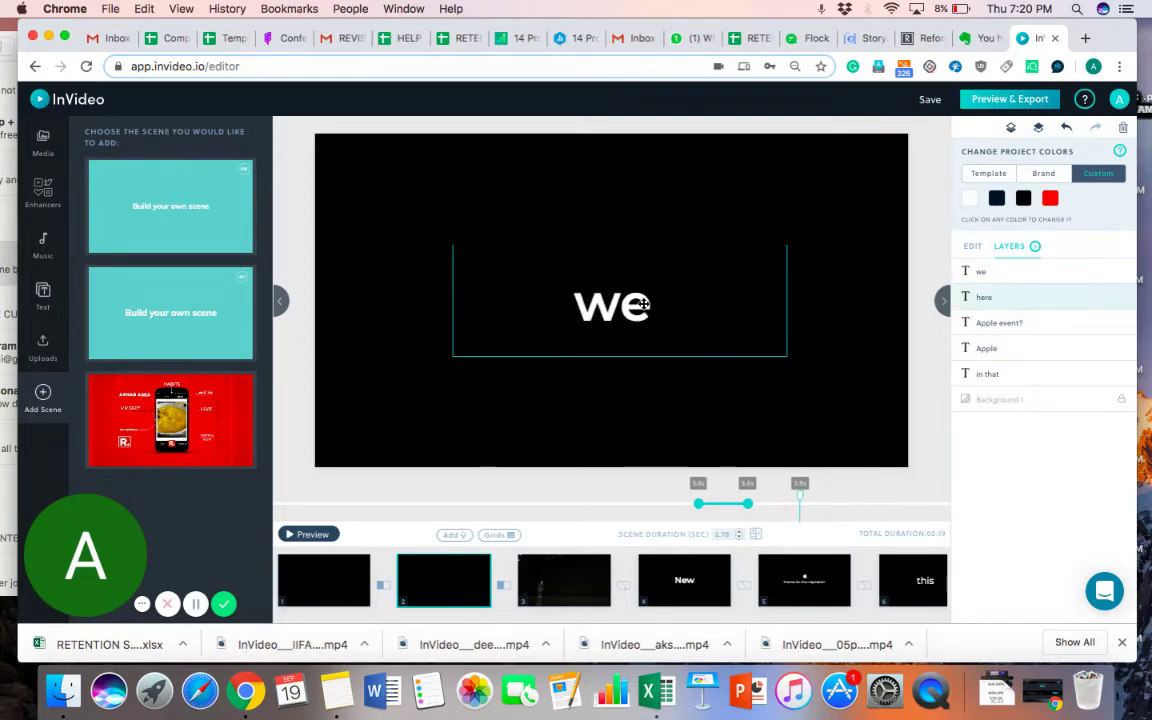
key(Delete)
click(983, 320)
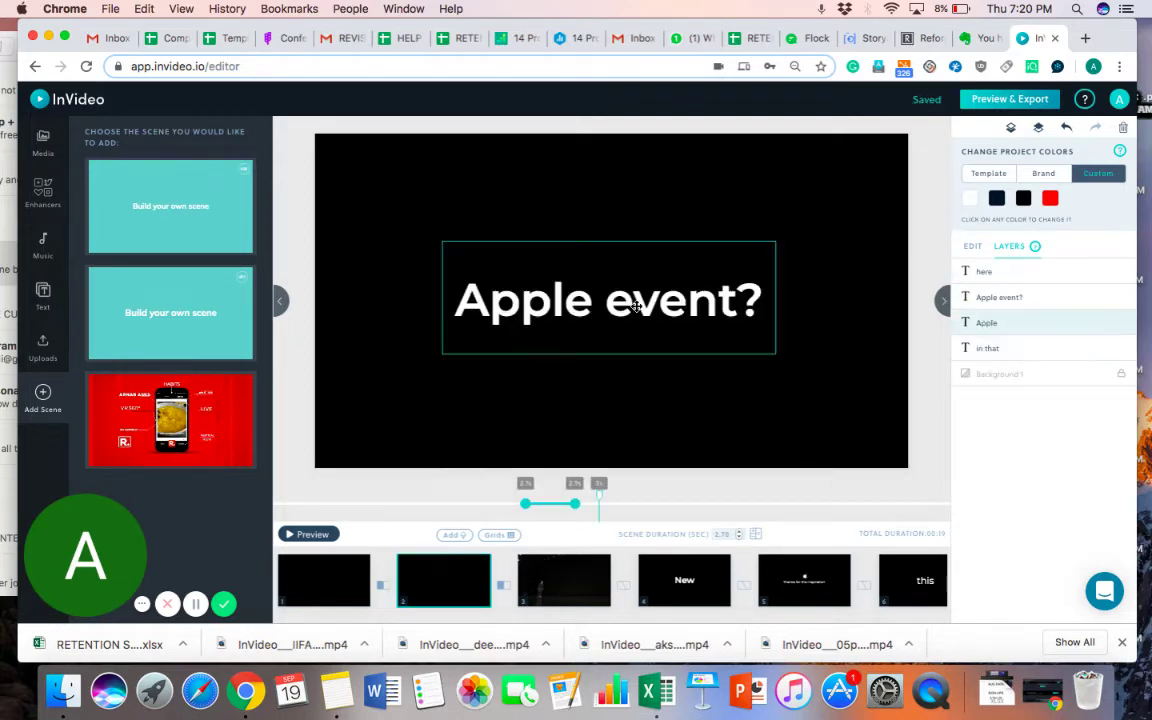
key(Delete)
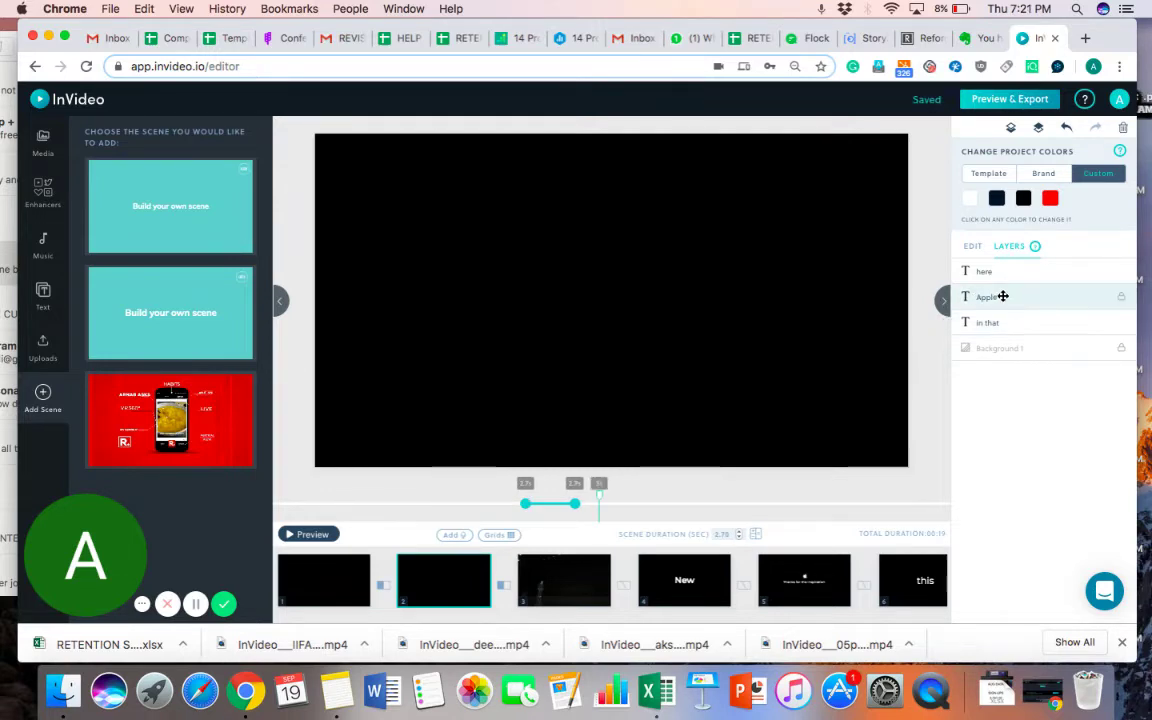
Step: Delete the remaining "here", "in that" and "Apple" texts so only the black background is left in the second scene
click(1121, 273)
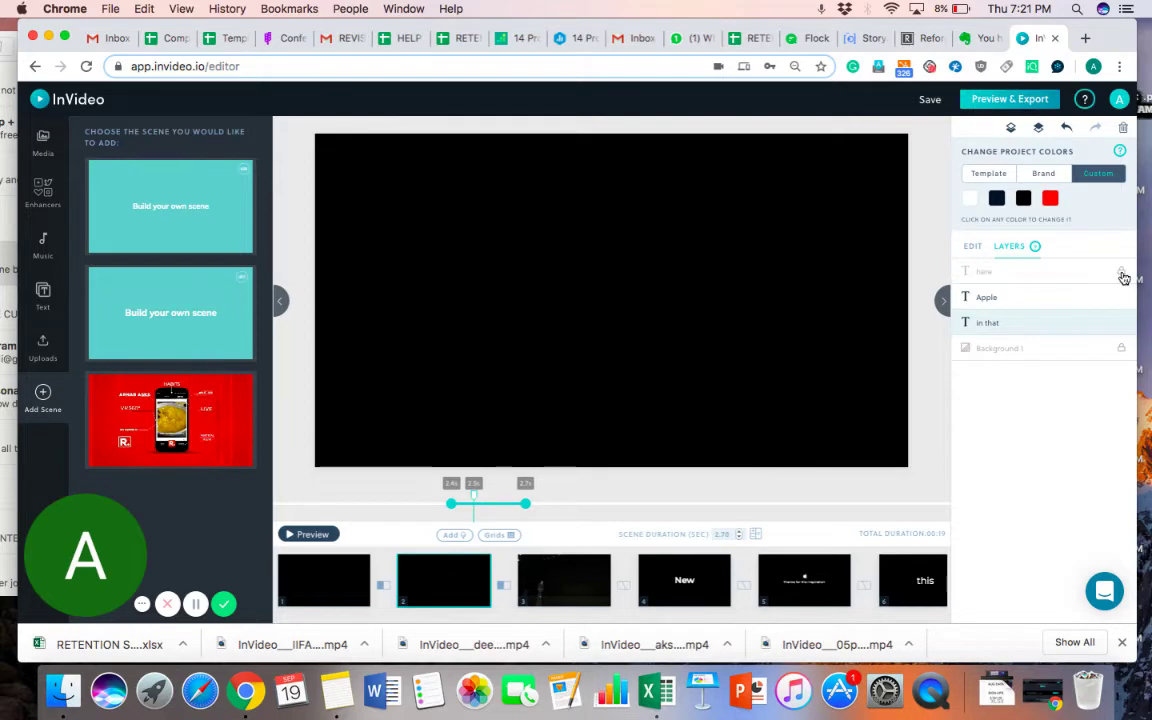
click(1121, 274)
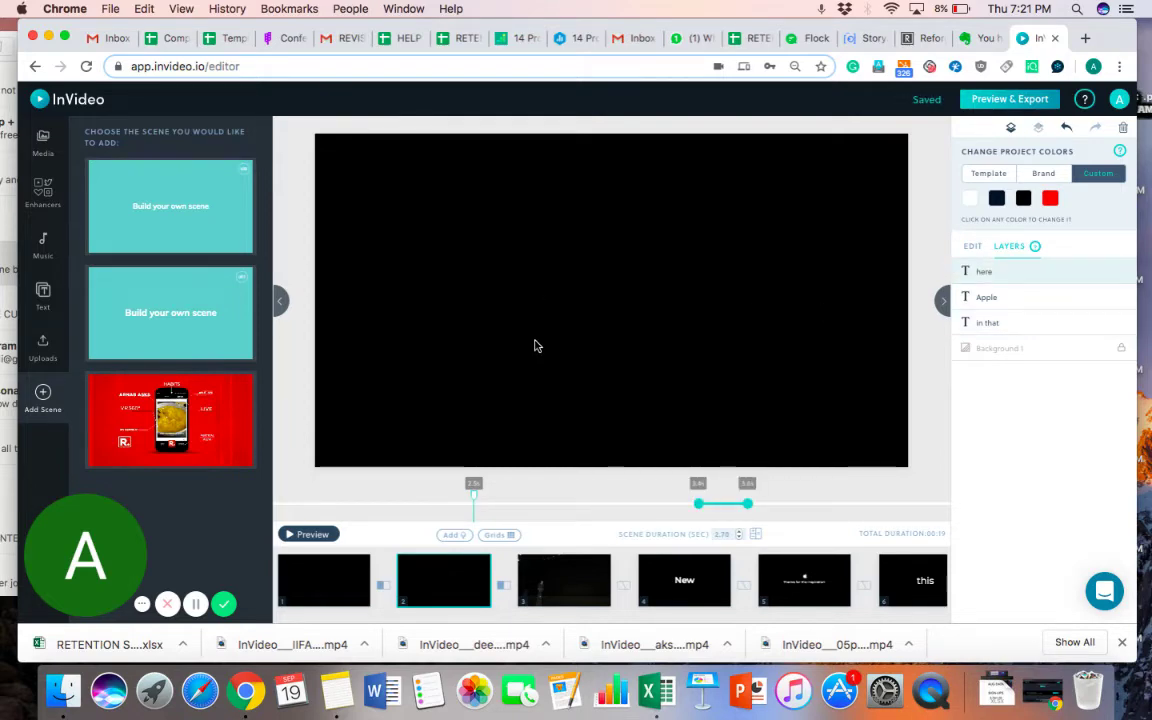
click(727, 505)
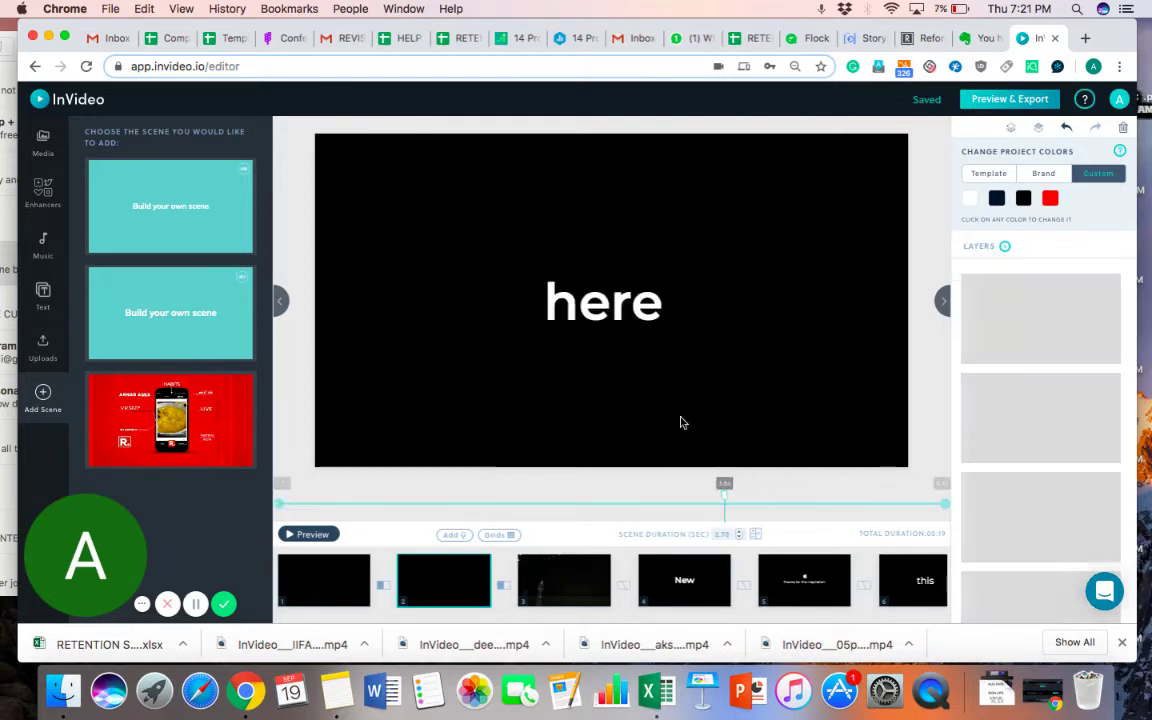
click(620, 326)
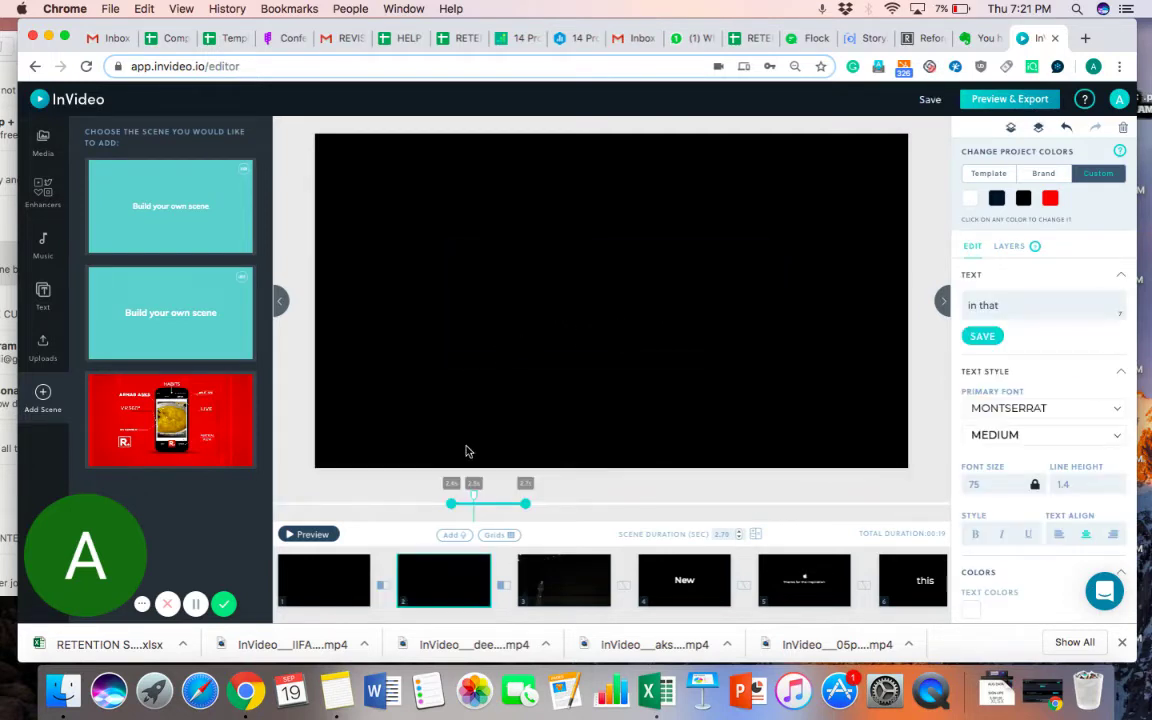
click(497, 504)
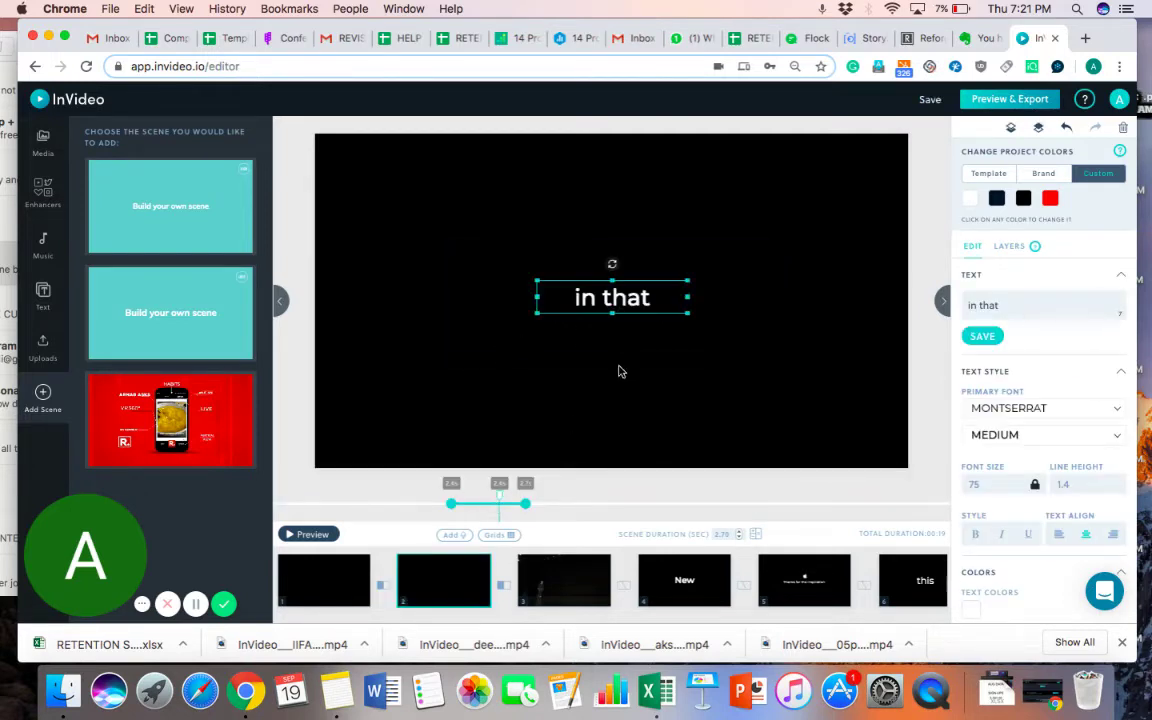
click(639, 347)
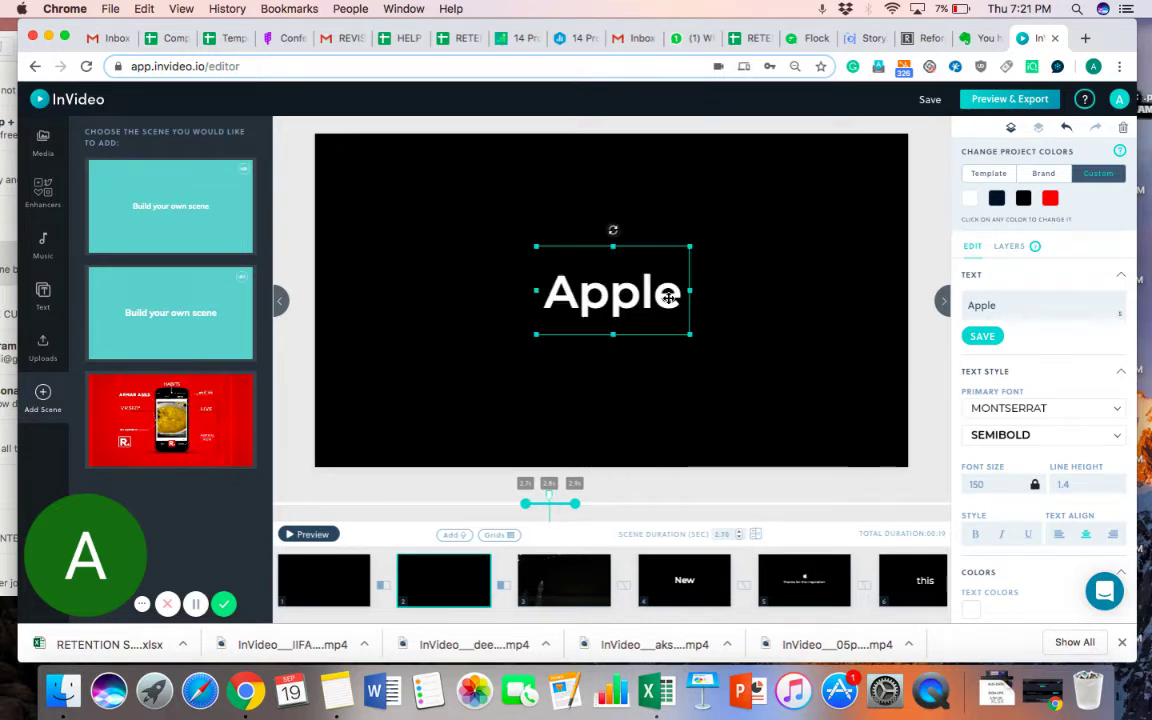
key(BackSpace)
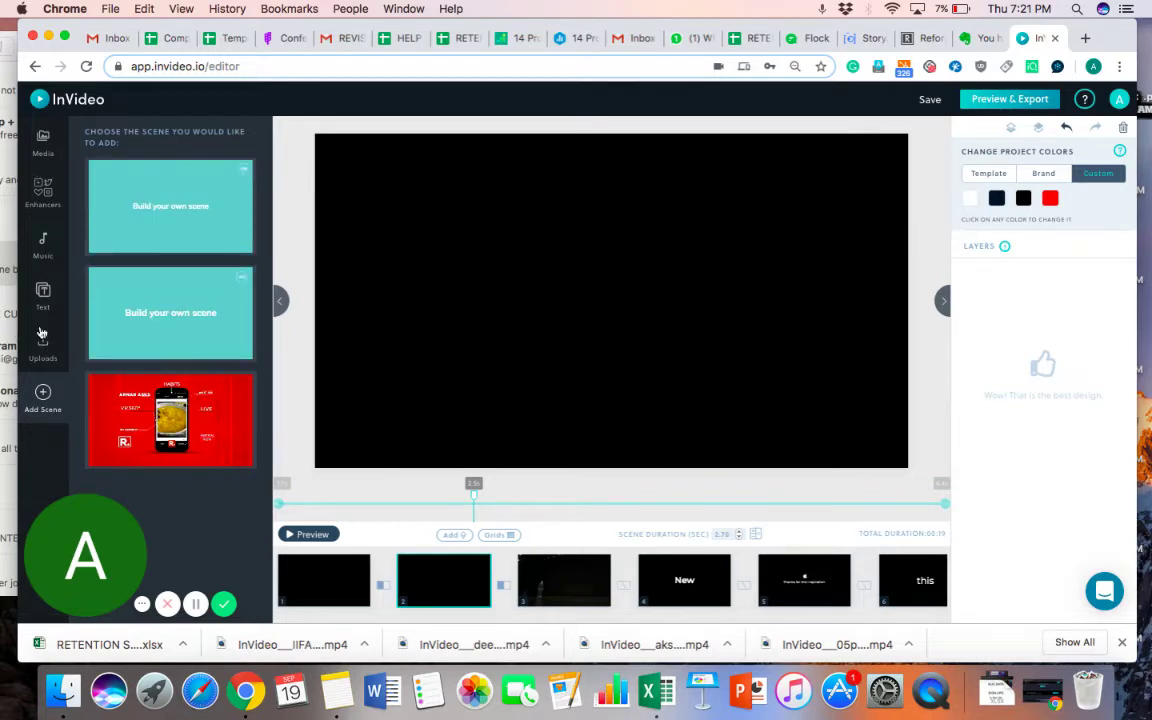
Step: Add an H1 headline to the emptied scene and replace its placeholder text with "Let's"
click(42, 292)
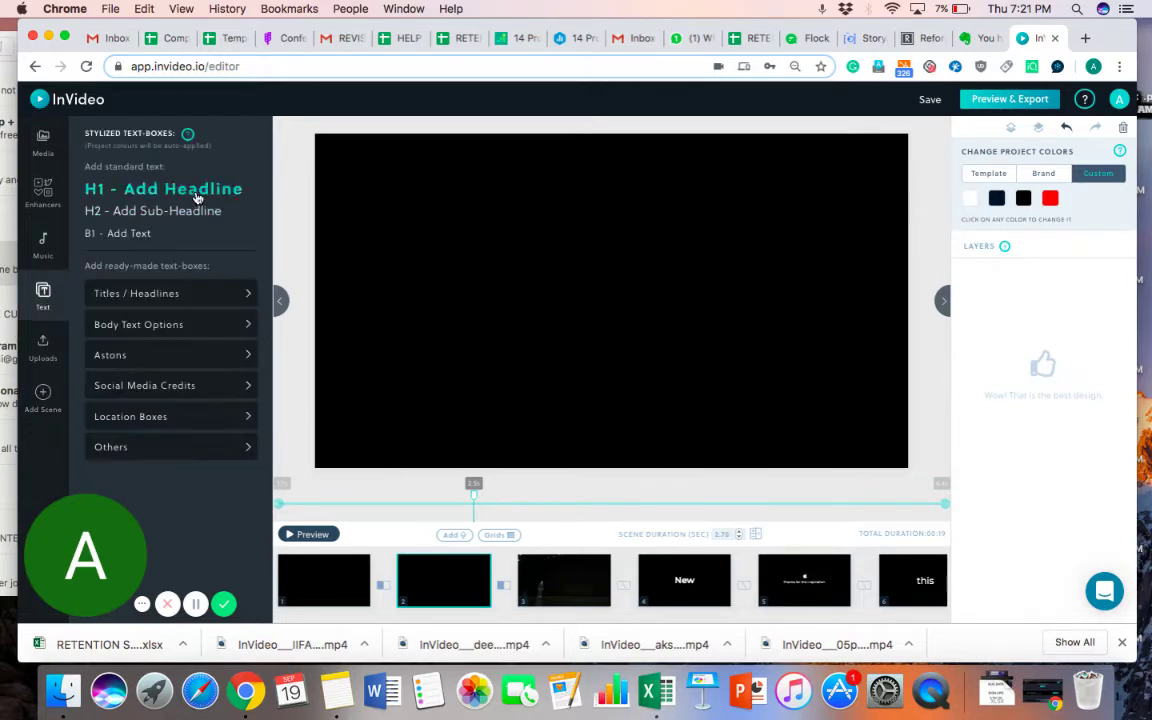
click(199, 190)
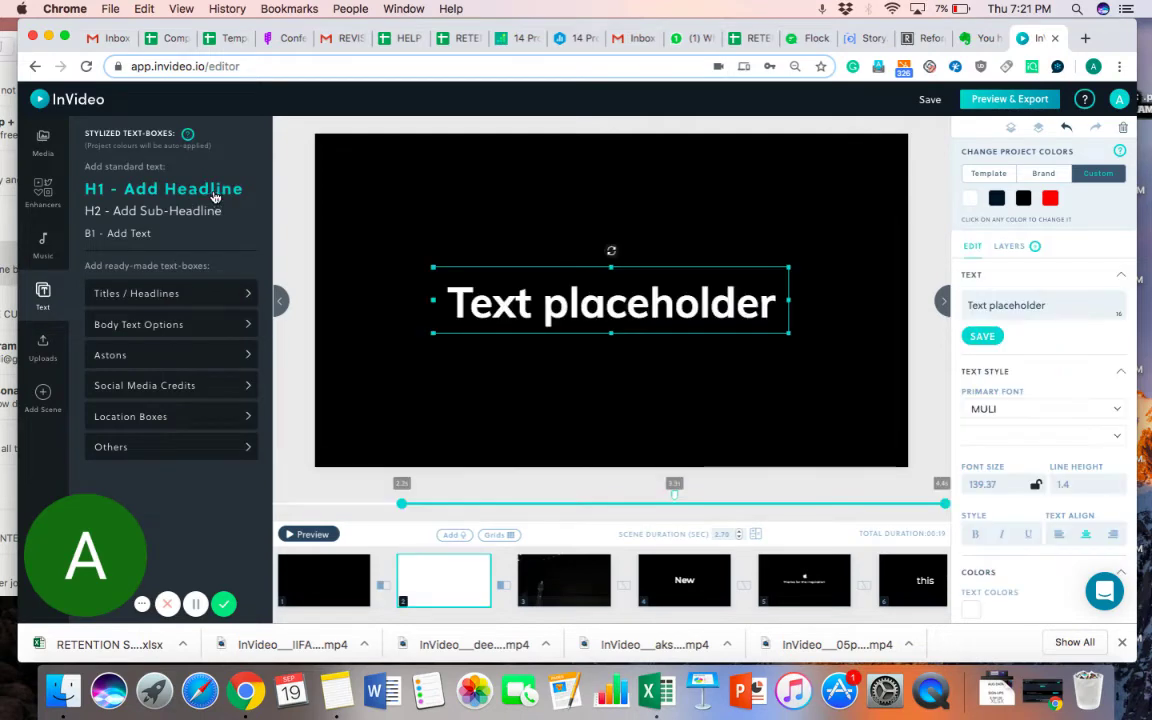
double_click(651, 296)
triple_click(651, 296)
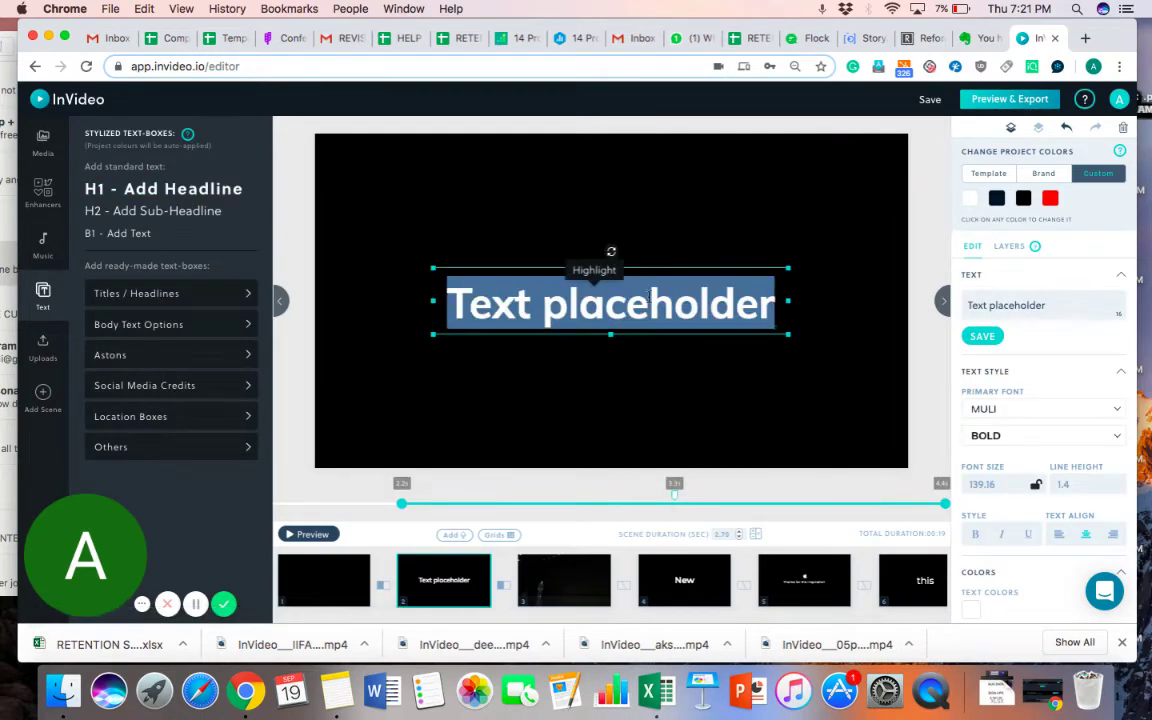
text(Let's)
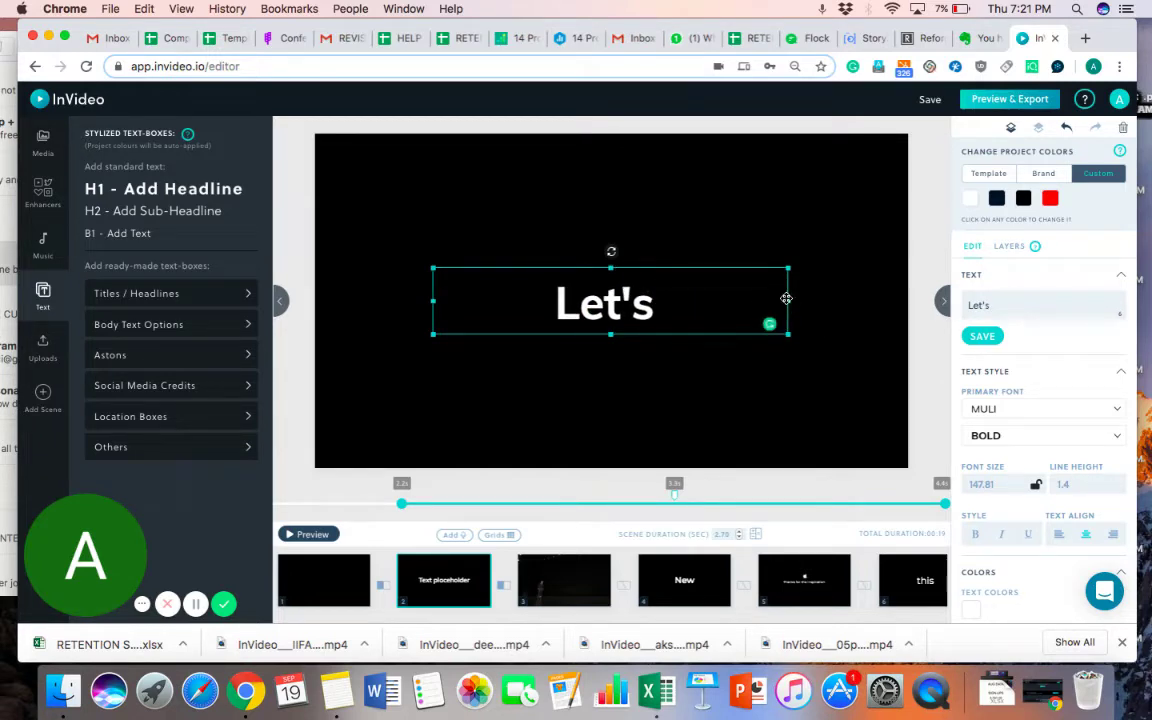
Step: Set the "Let's" headline to font size 100 with right alignment and narrow its text box to fit the word
double_click(990, 485)
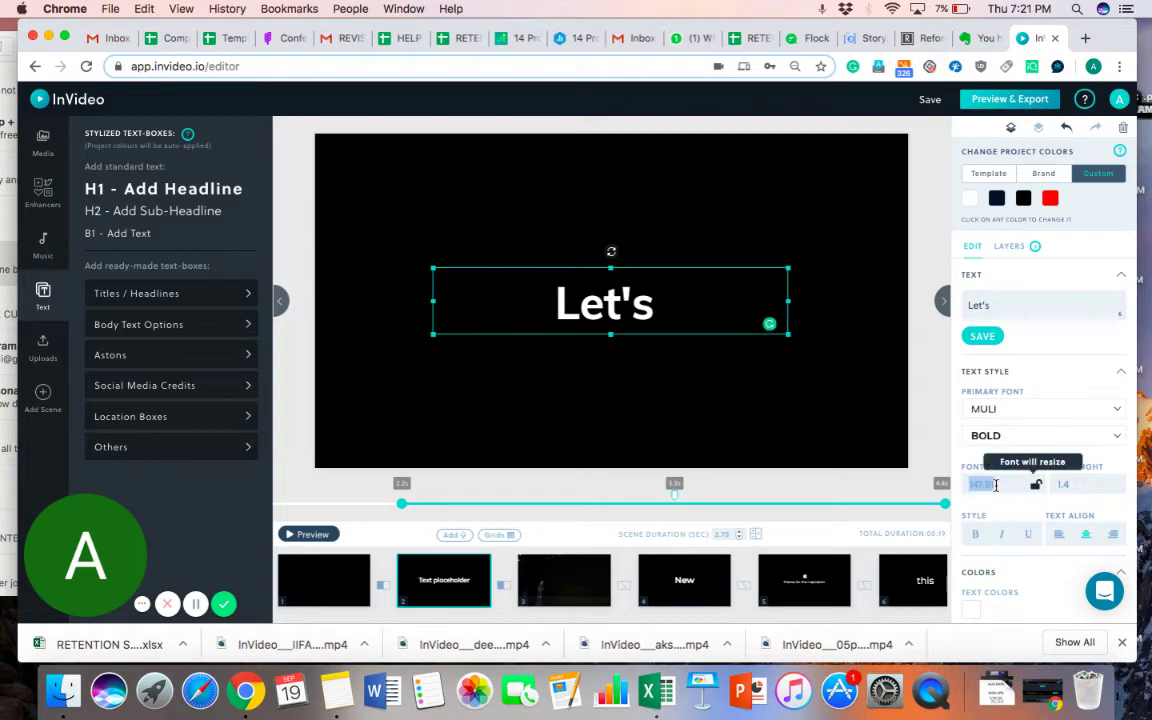
text(100)
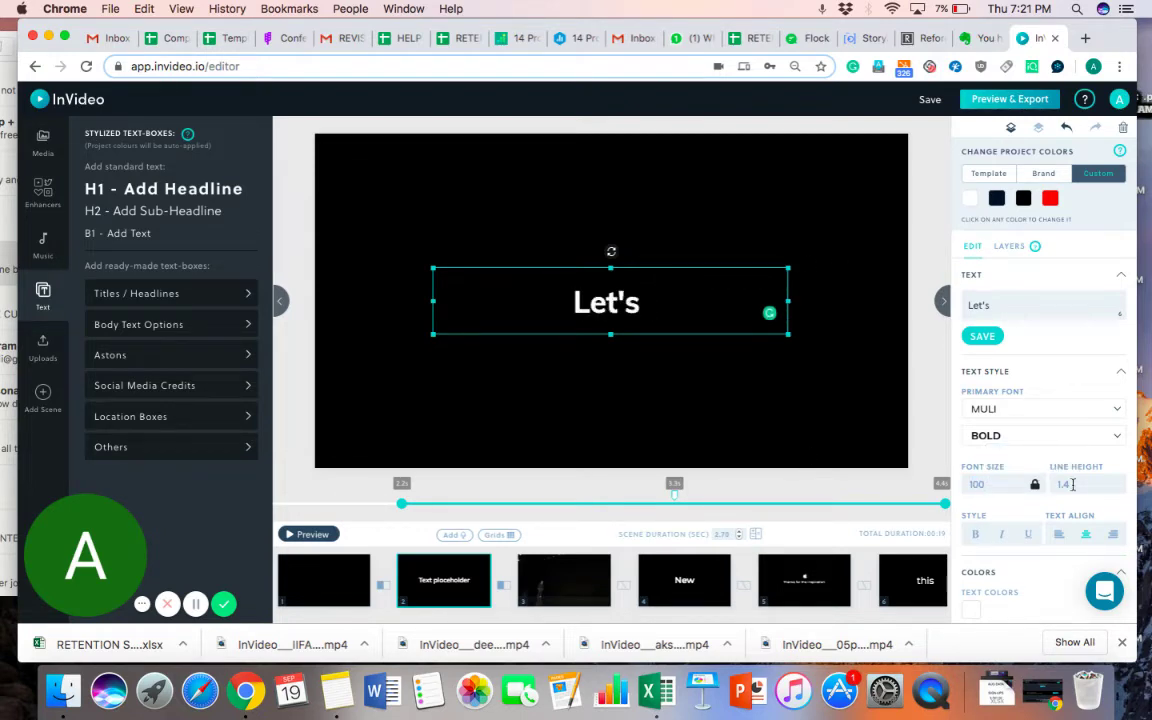
click(1112, 533)
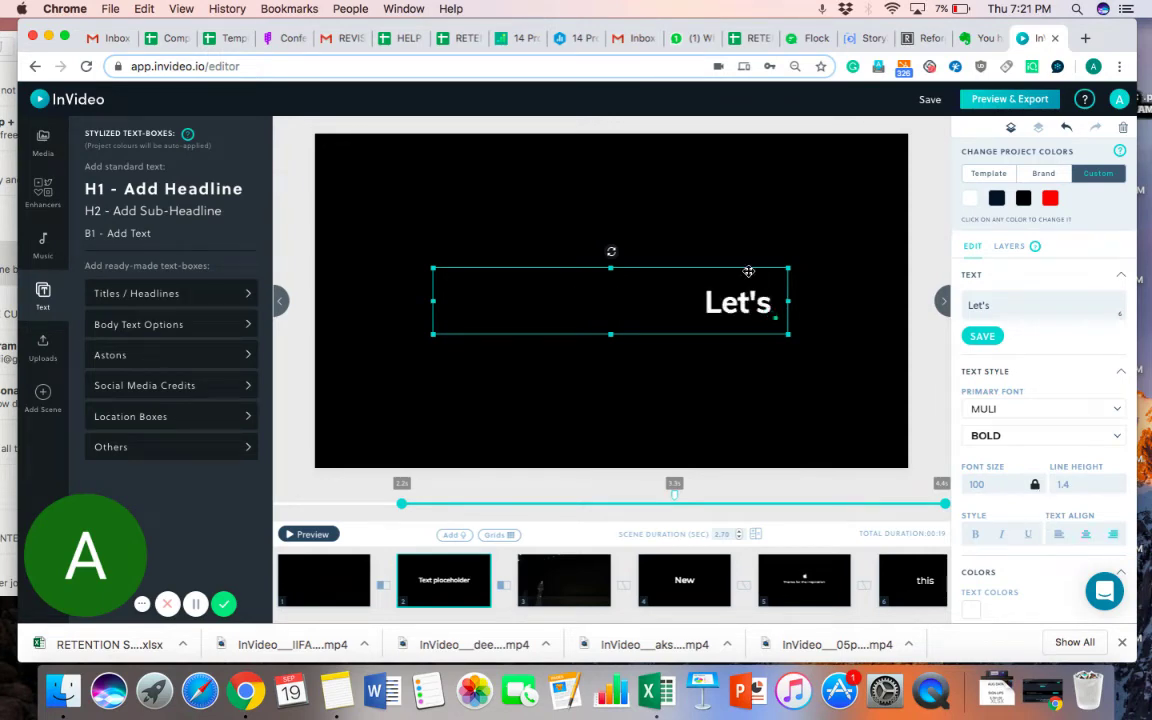
drag(788, 301, 508, 290)
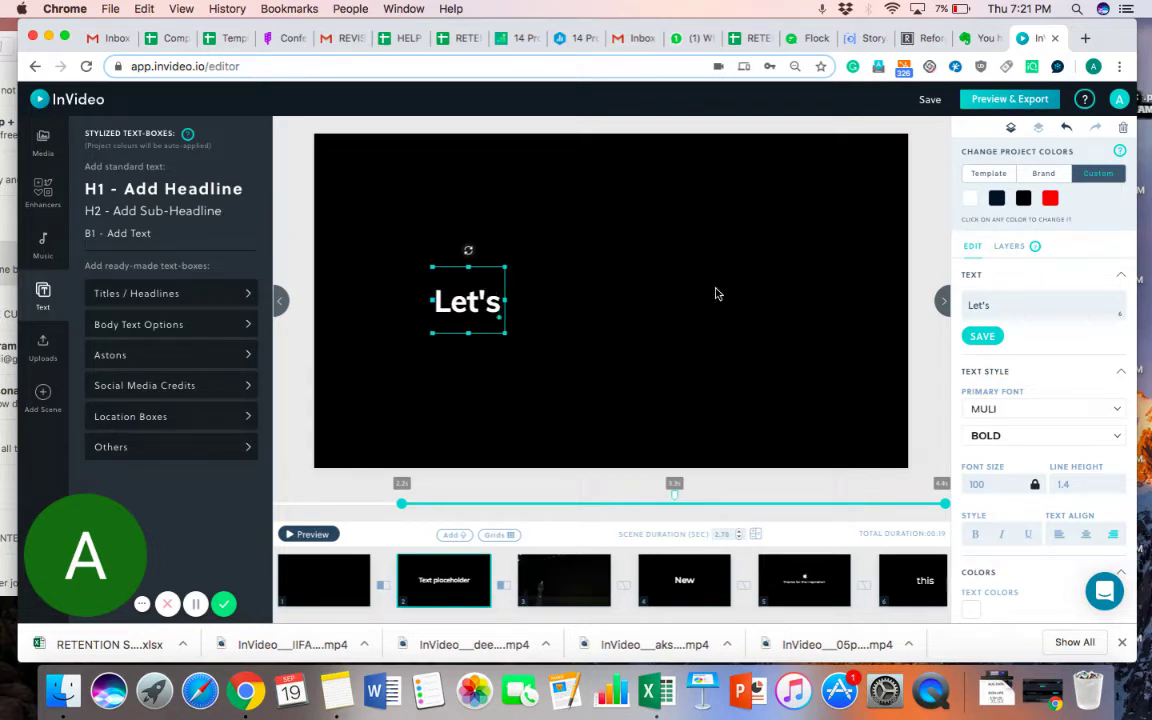
Step: Duplicate the "Let's" text, place the copy above and beside the original, change it to "Do" and narrow its box
key(super+v)
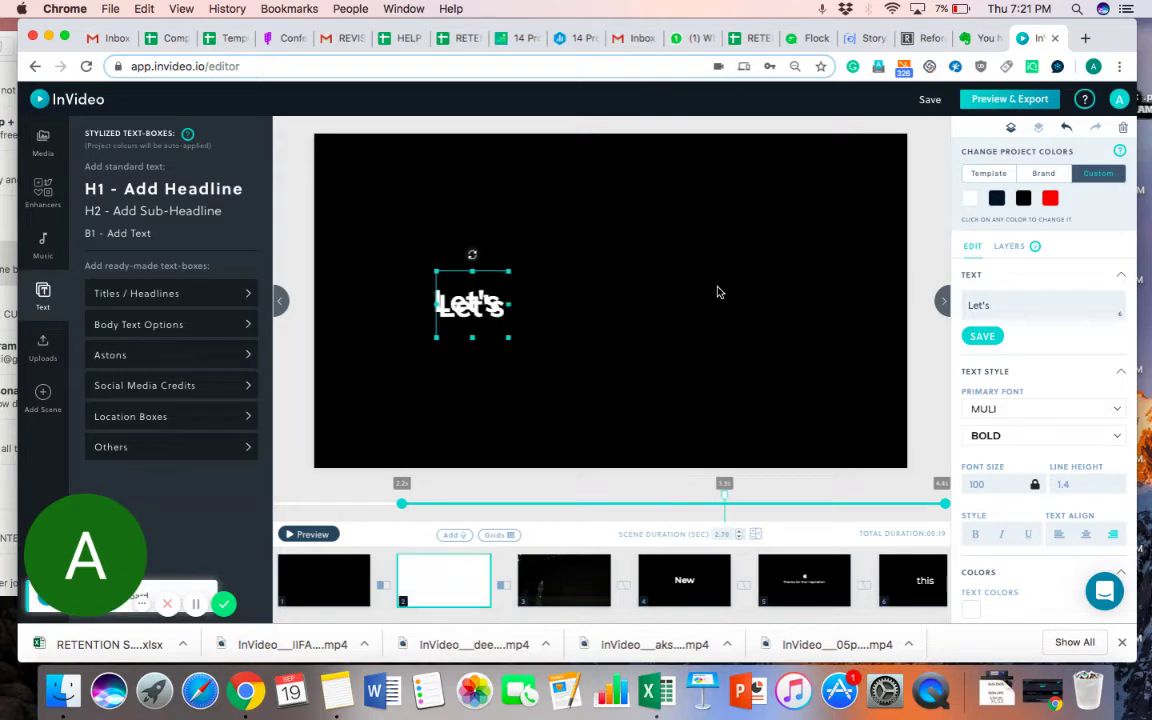
drag(484, 303, 616, 212)
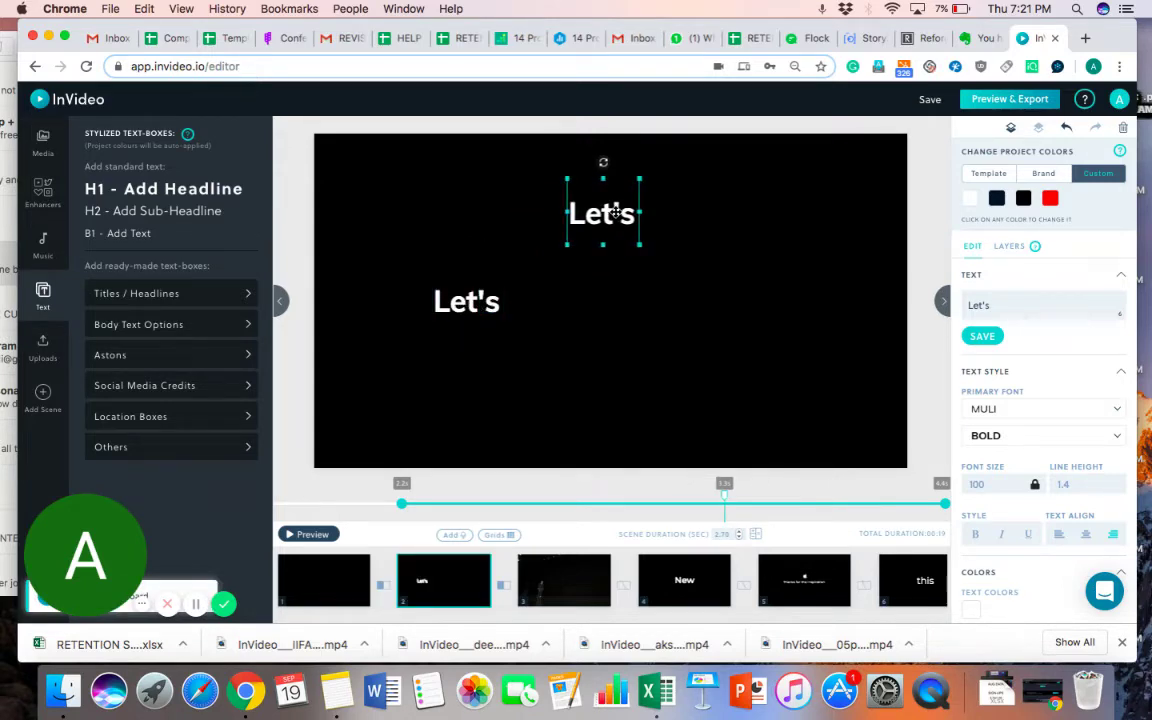
double_click(616, 212)
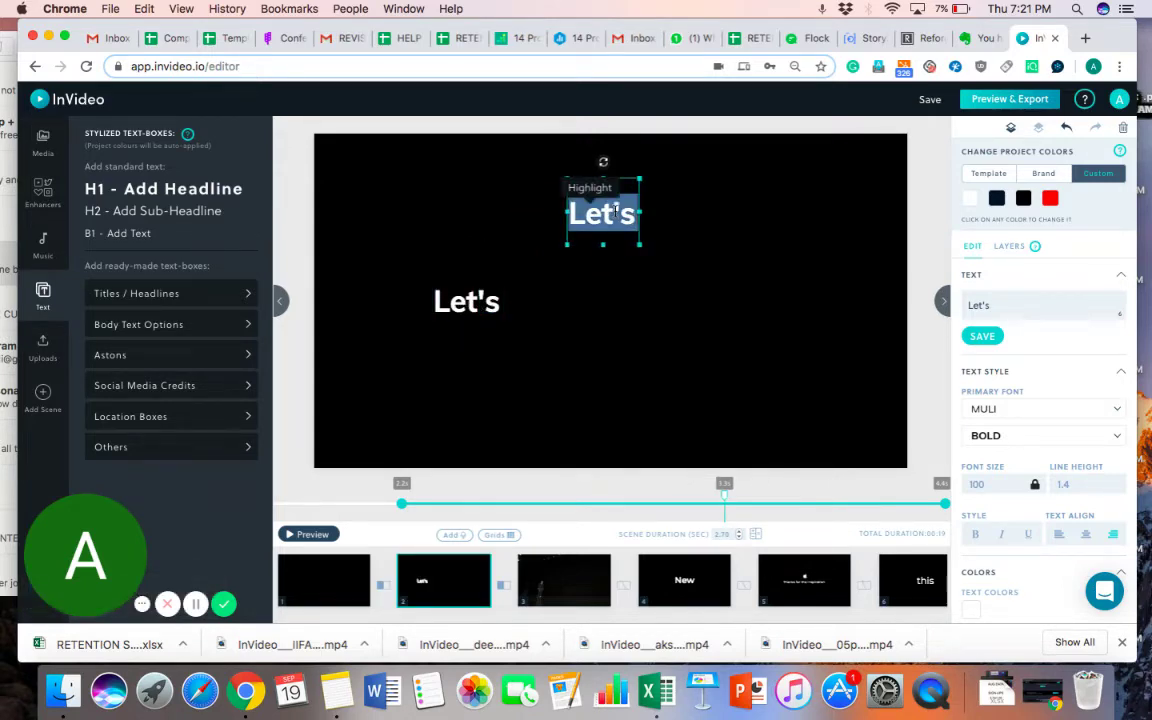
text(Do)
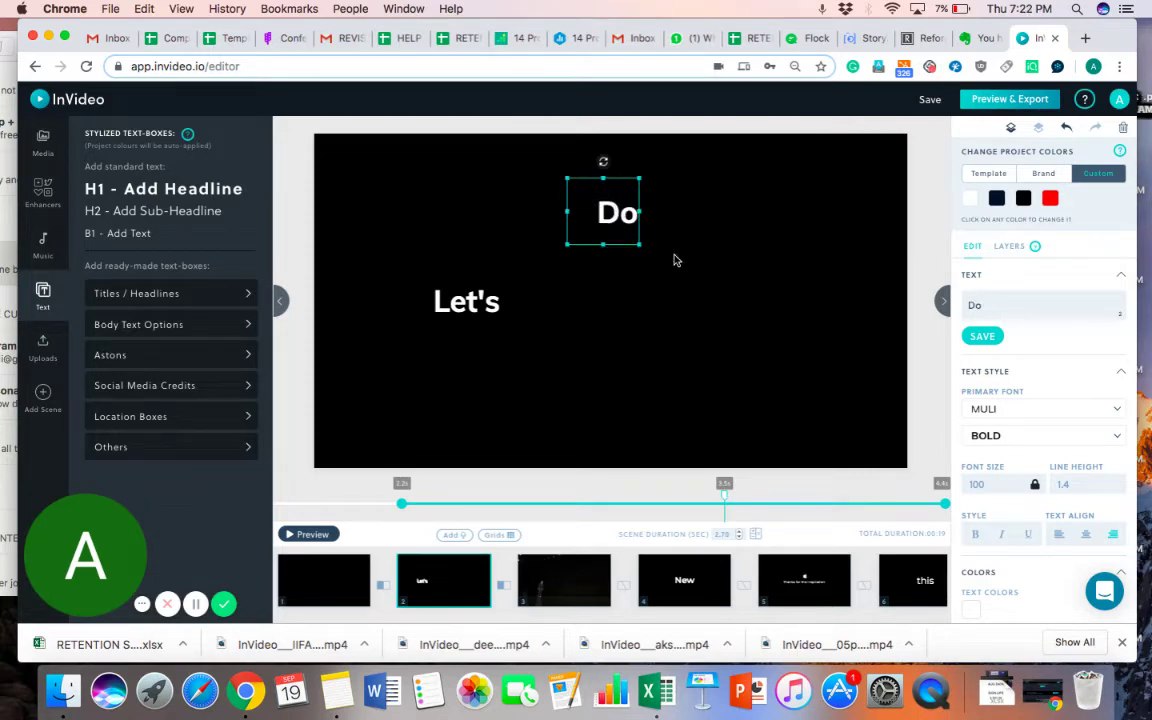
drag(568, 214, 591, 212)
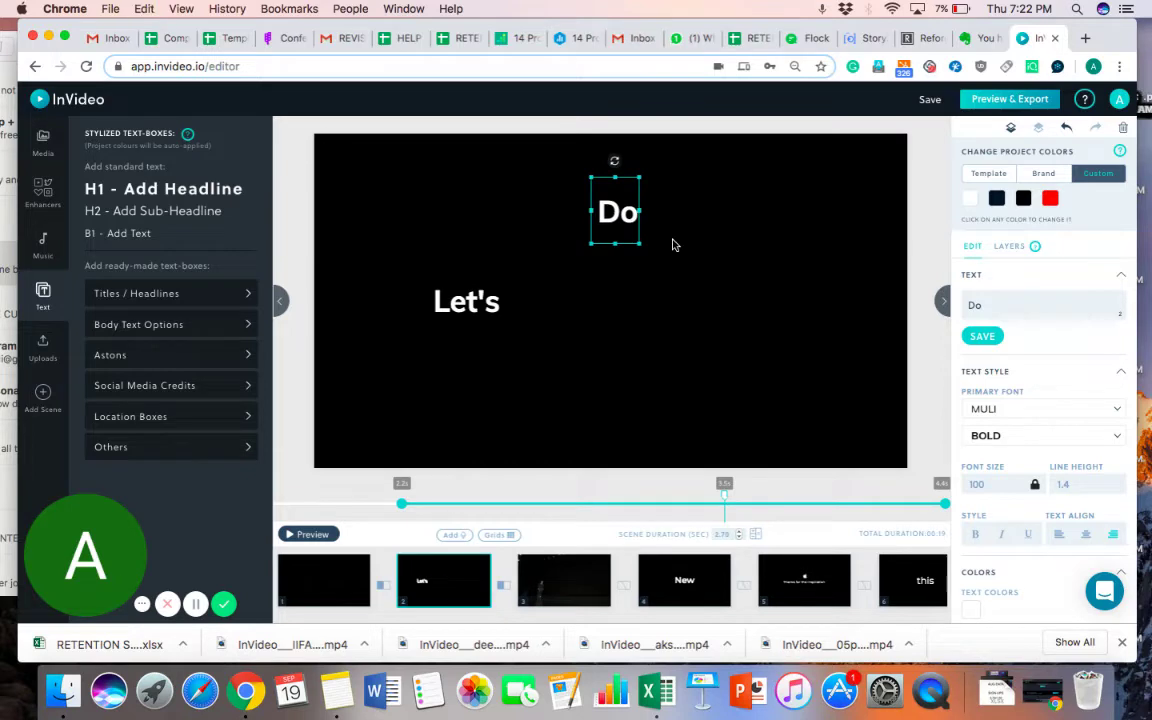
Step: Place a copy of "Do" below it, replace its text with "This" and resize the box so the word fits on one line
drag(620, 226, 631, 318)
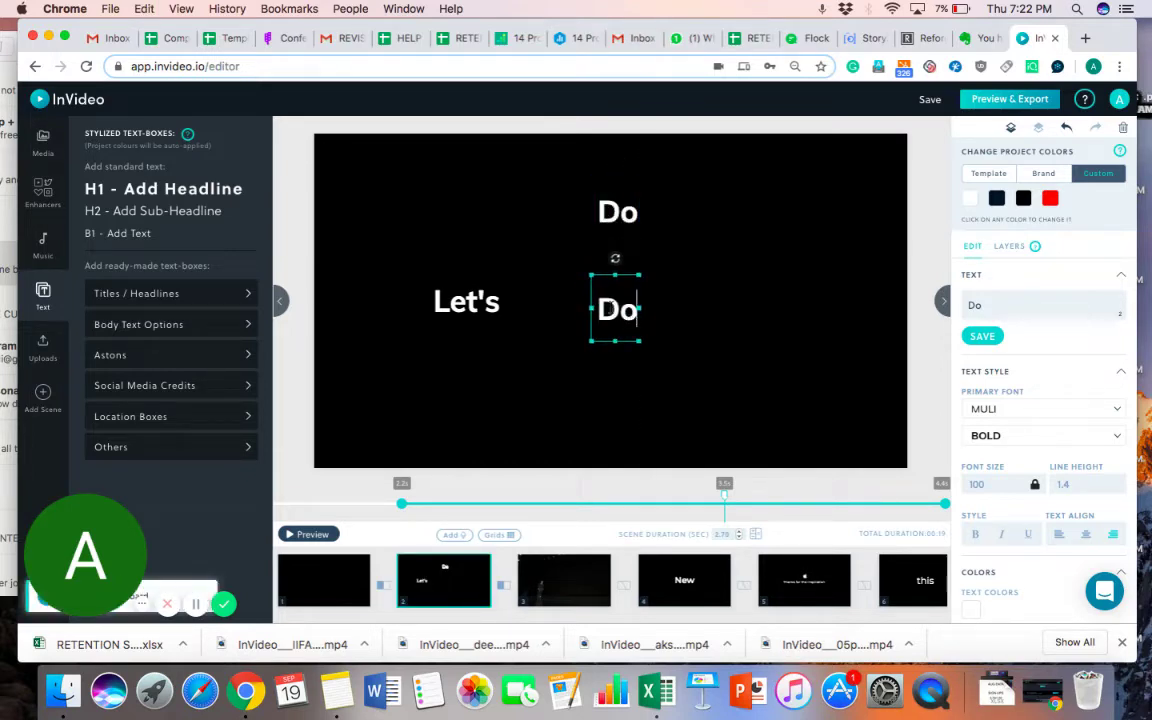
double_click(612, 309)
text(th)
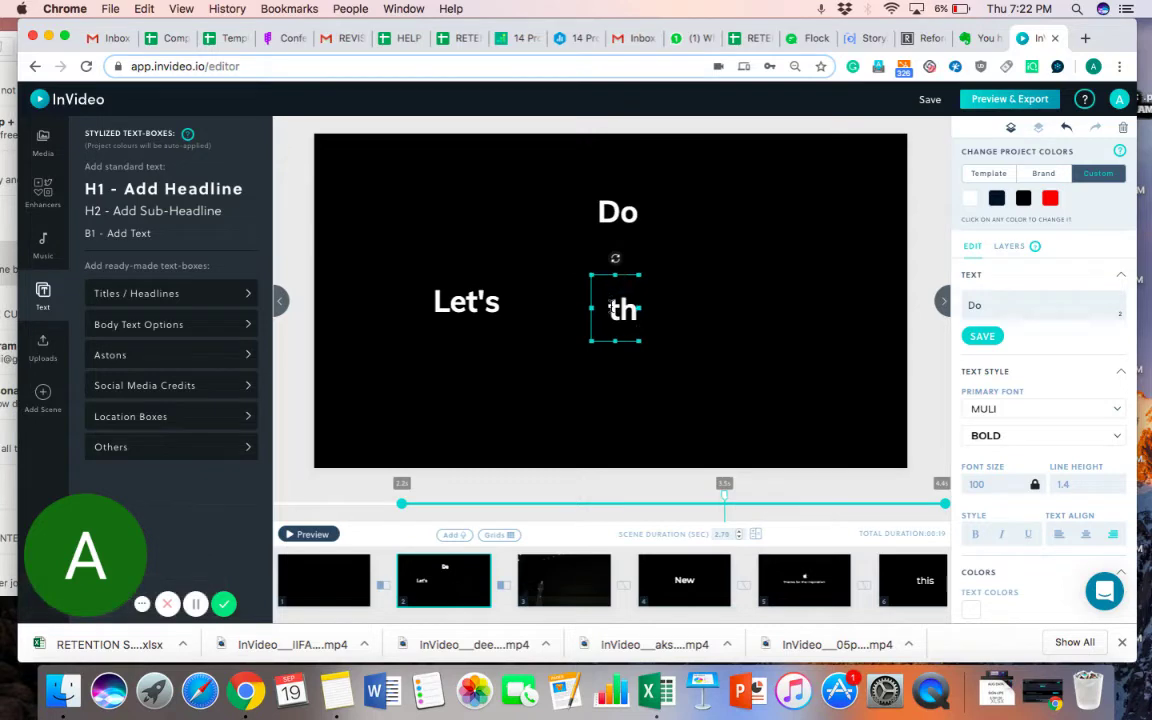
key(BackSpace)
key(BackSpace)
text(This)
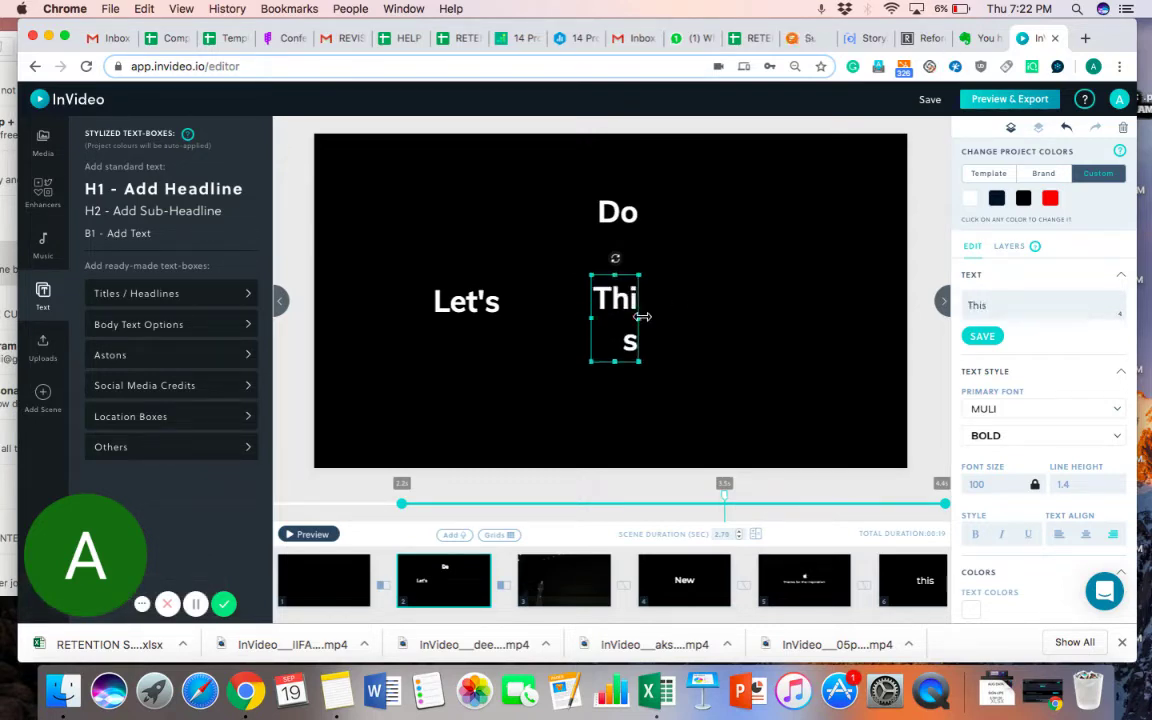
drag(642, 316, 665, 316)
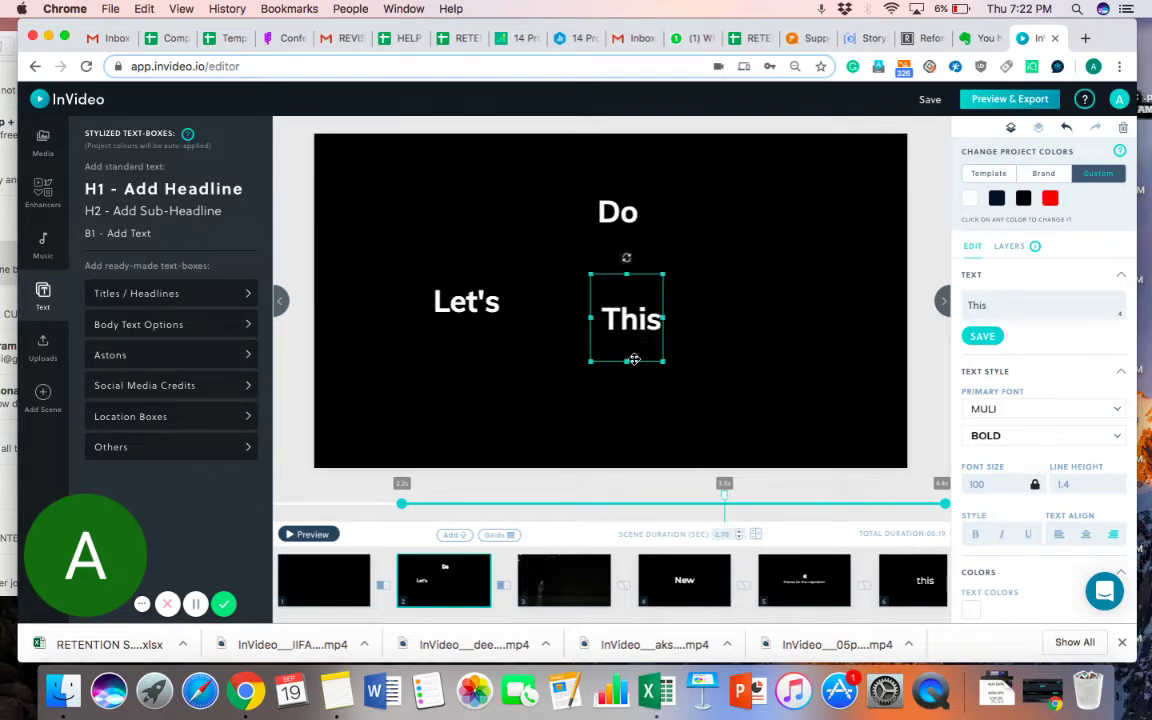
drag(627, 363, 630, 342)
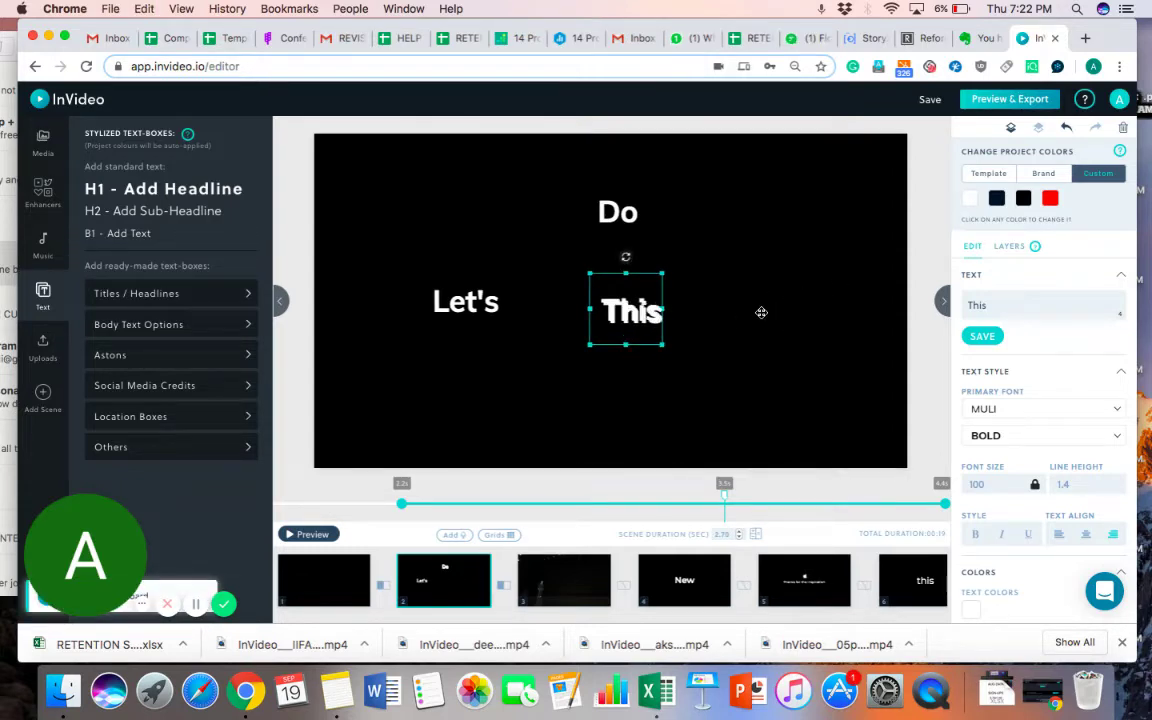
Step: Place a copy of "This" to its right, change it to "Together" and resize its box so the word fits on one line
drag(653, 325, 770, 330)
click(641, 312)
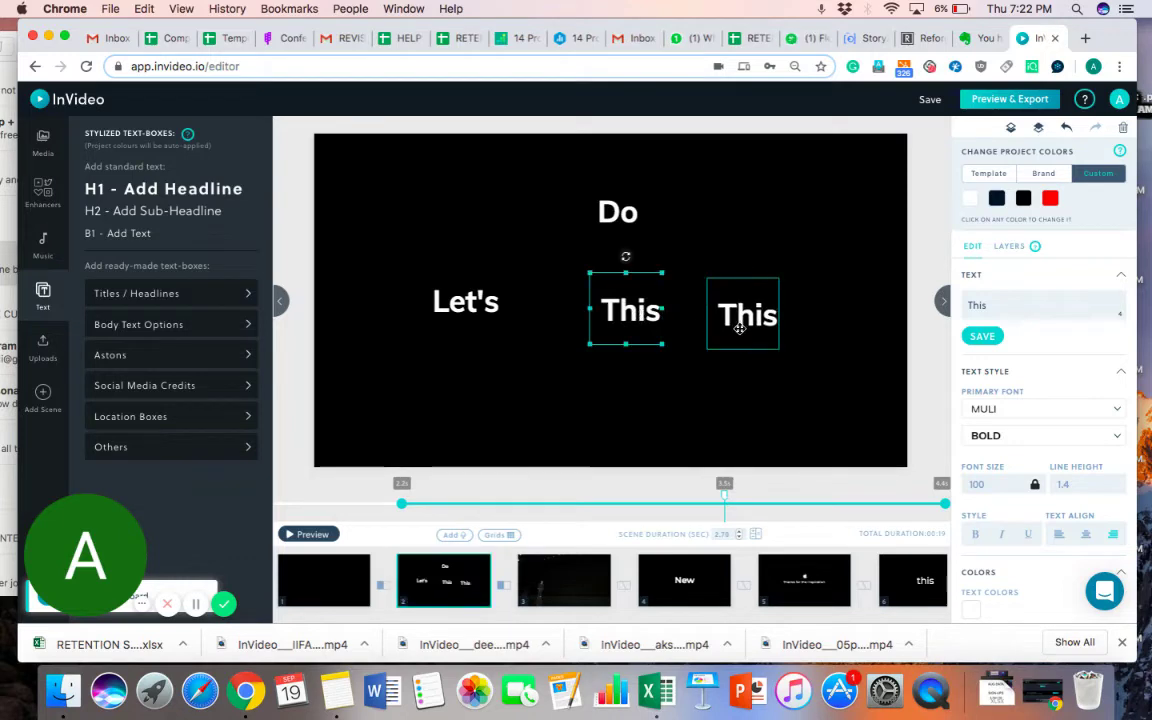
double_click(740, 318)
text(To)
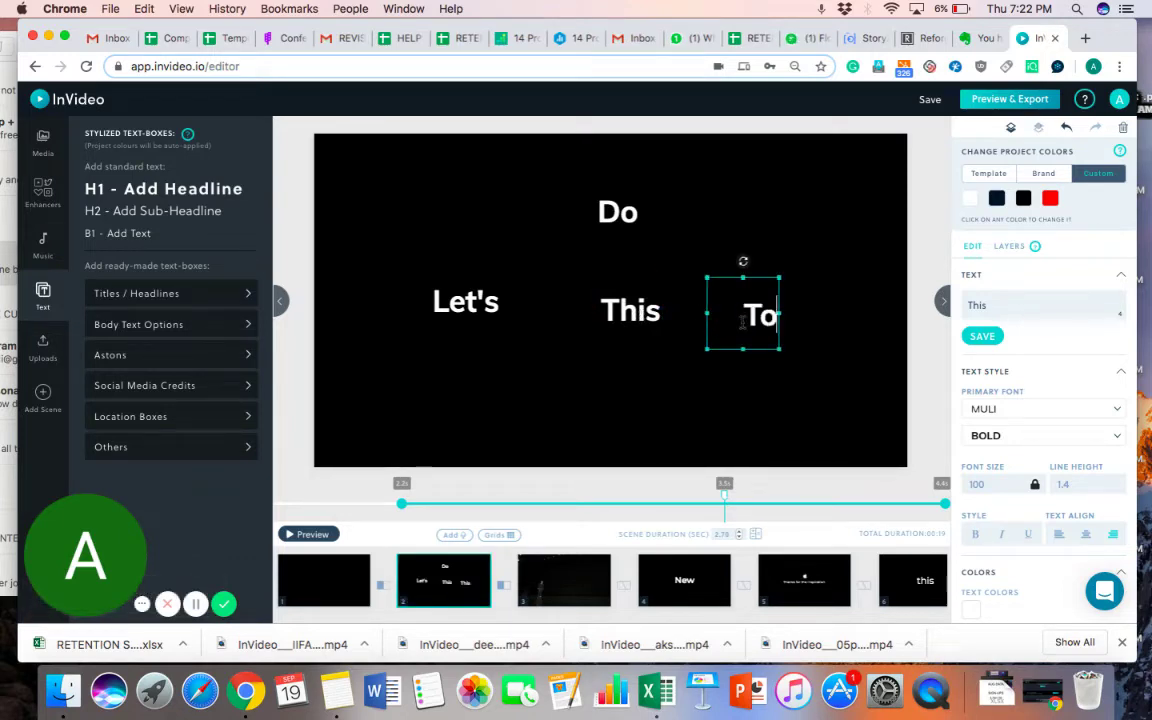
text(gether)
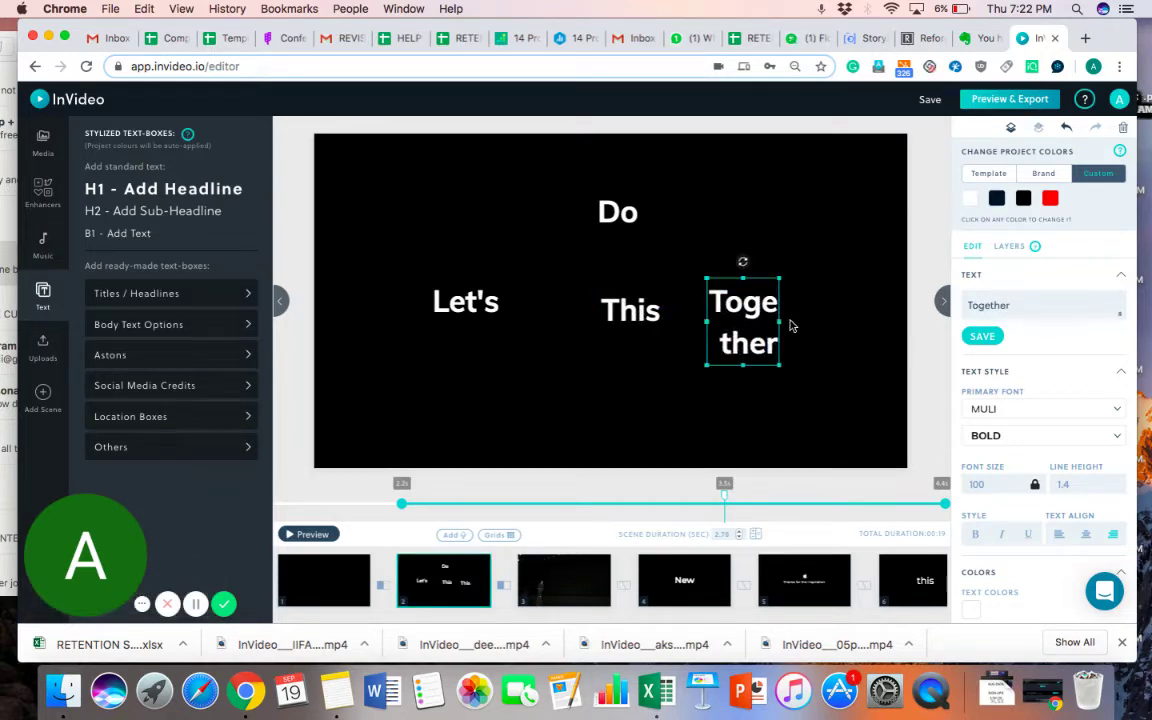
drag(779, 321, 878, 306)
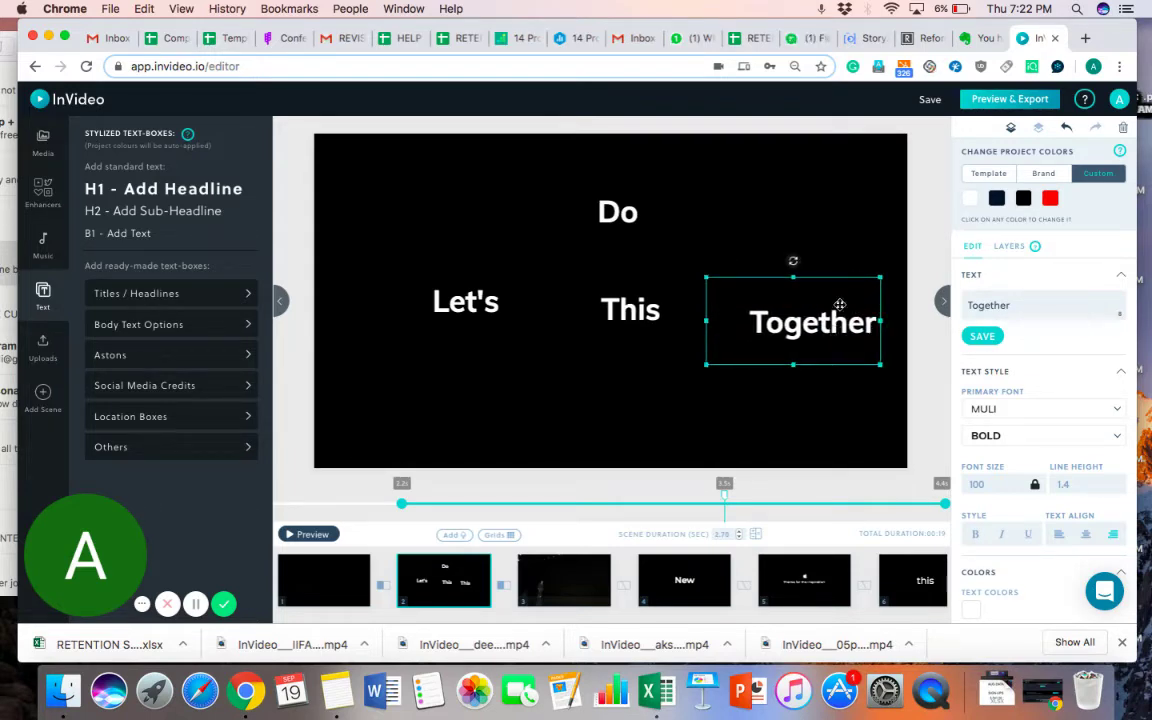
drag(836, 278, 836, 265)
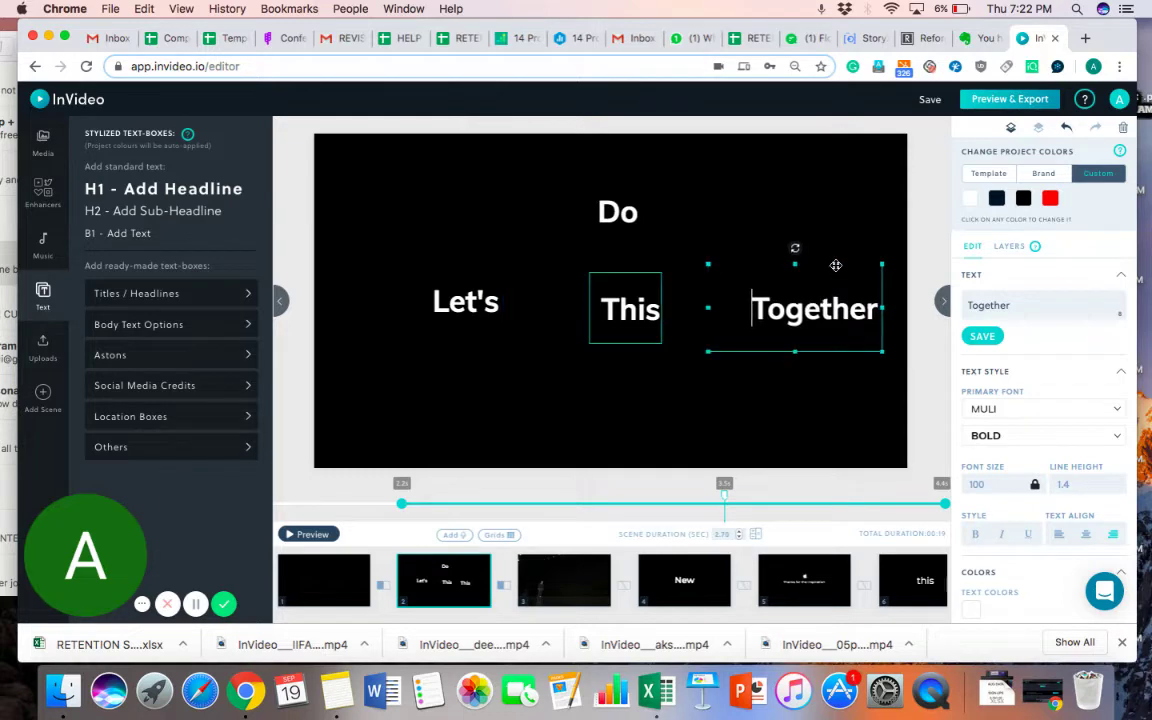
drag(794, 351, 797, 321)
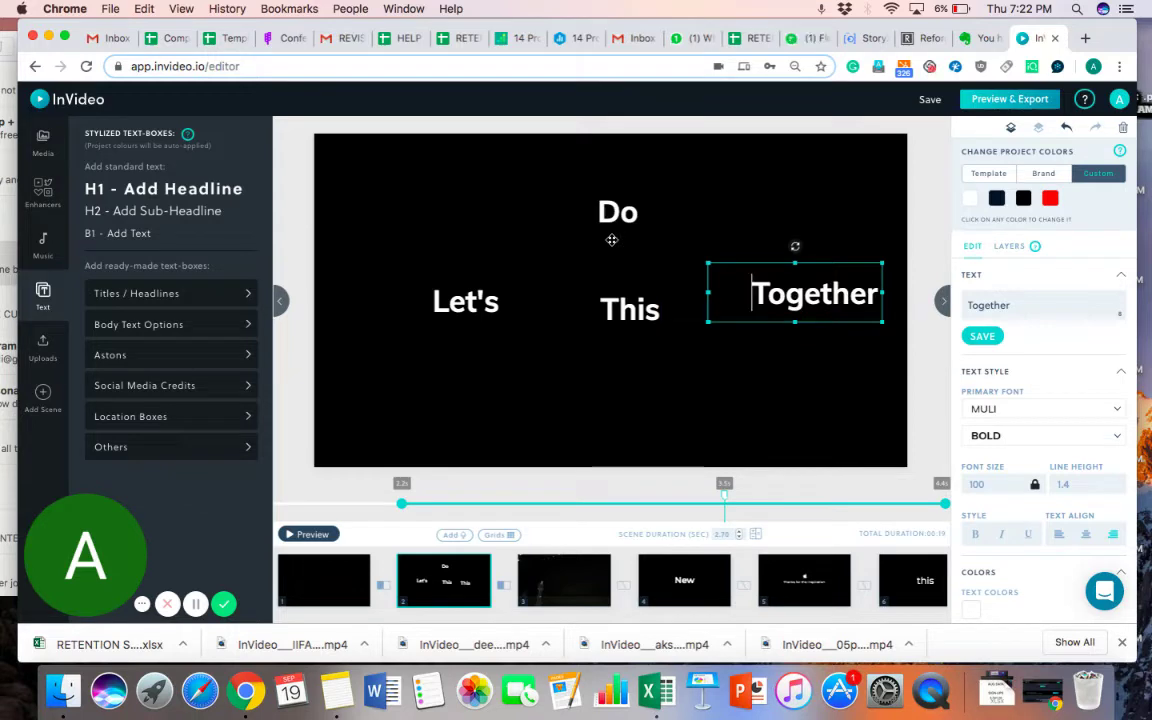
Step: Line up "Let's", "Do", "This" and "Together" in one row across the frame using the grid, and hide the grid again
drag(503, 310, 463, 302)
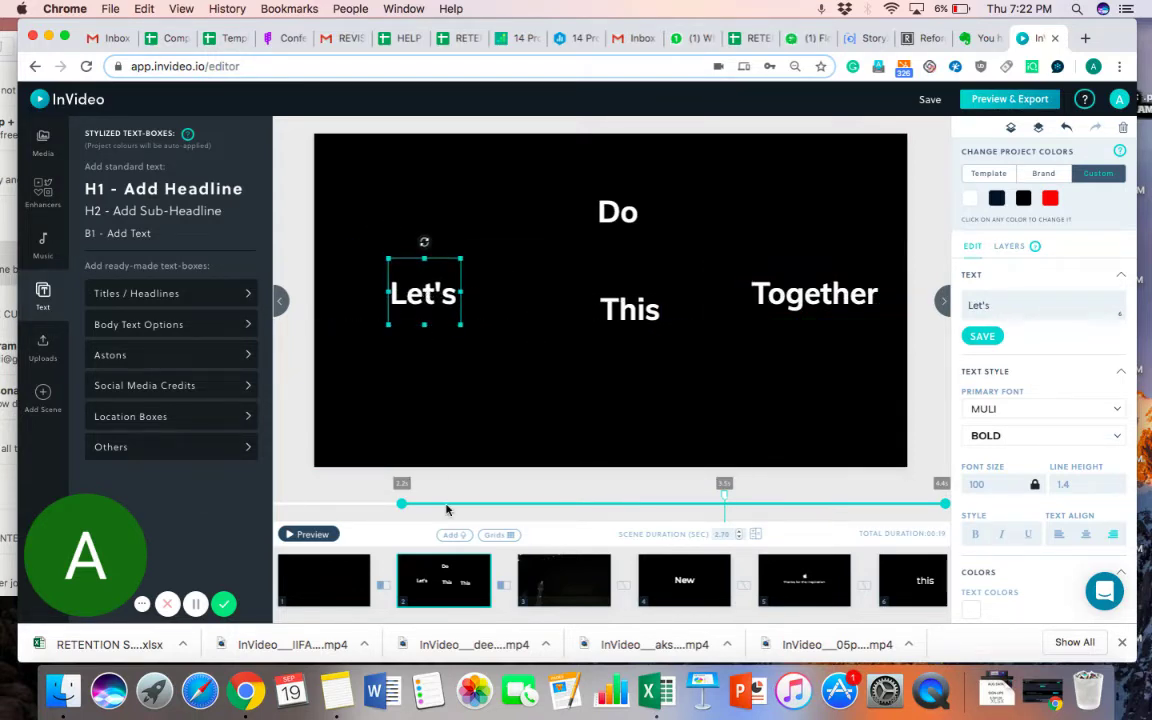
click(502, 536)
drag(422, 261, 434, 277)
drag(615, 215, 515, 292)
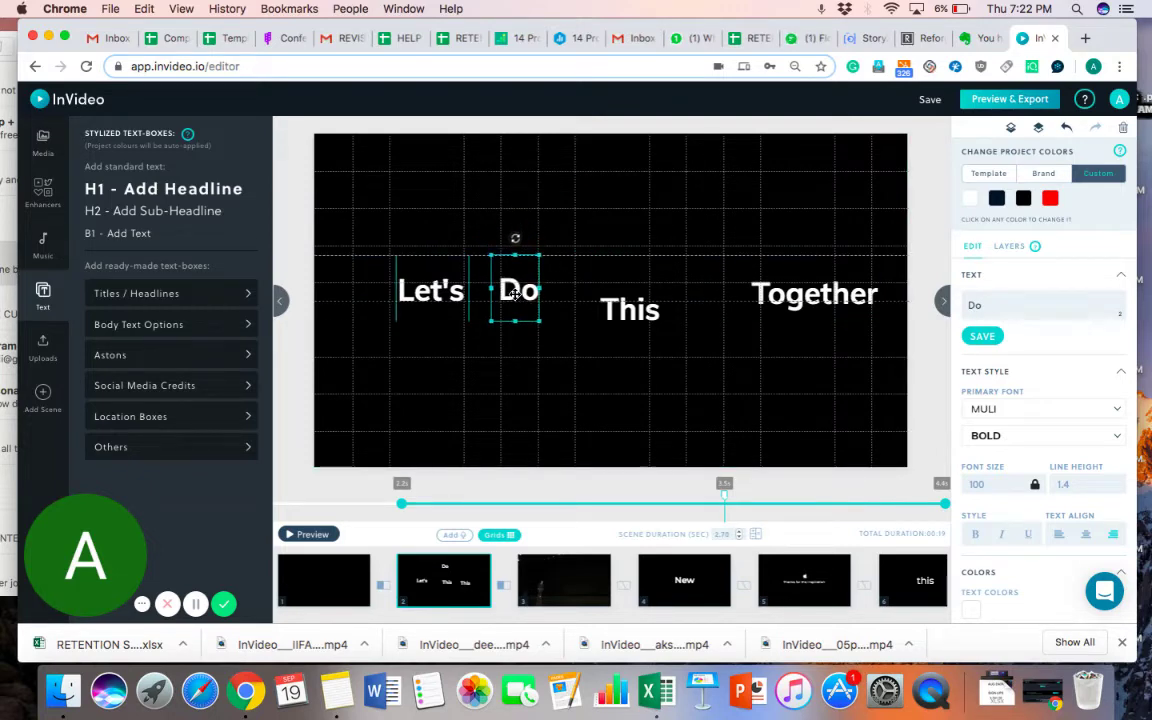
drag(632, 313, 597, 296)
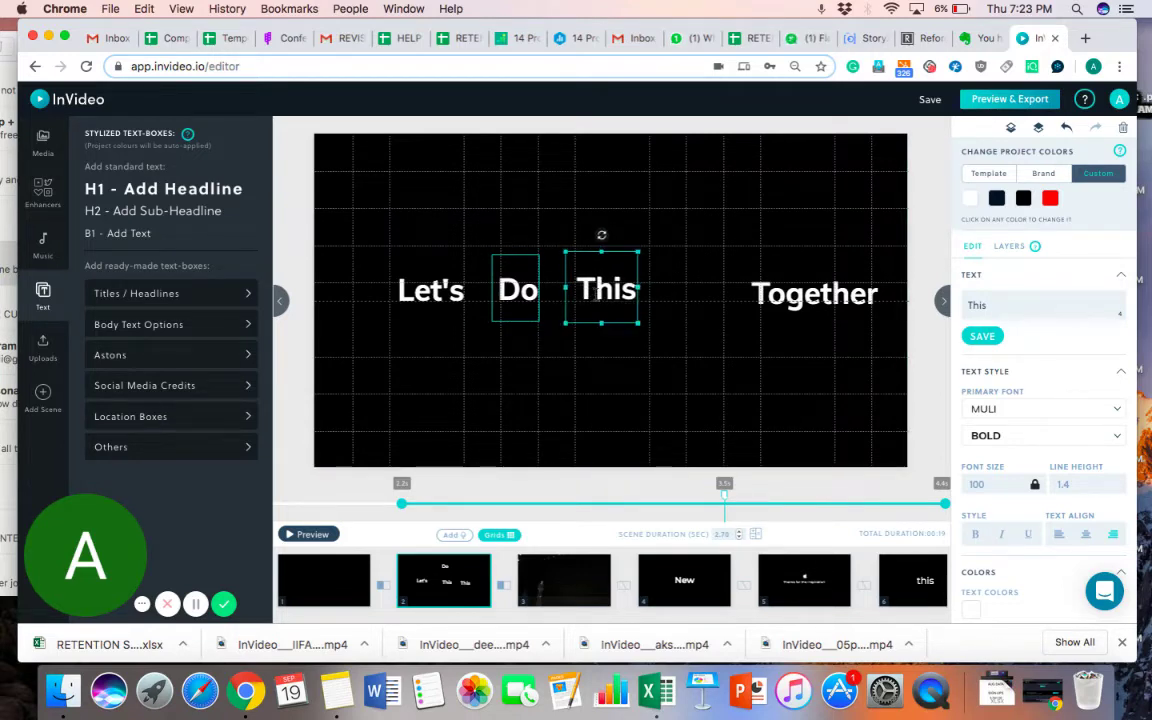
drag(823, 304, 759, 300)
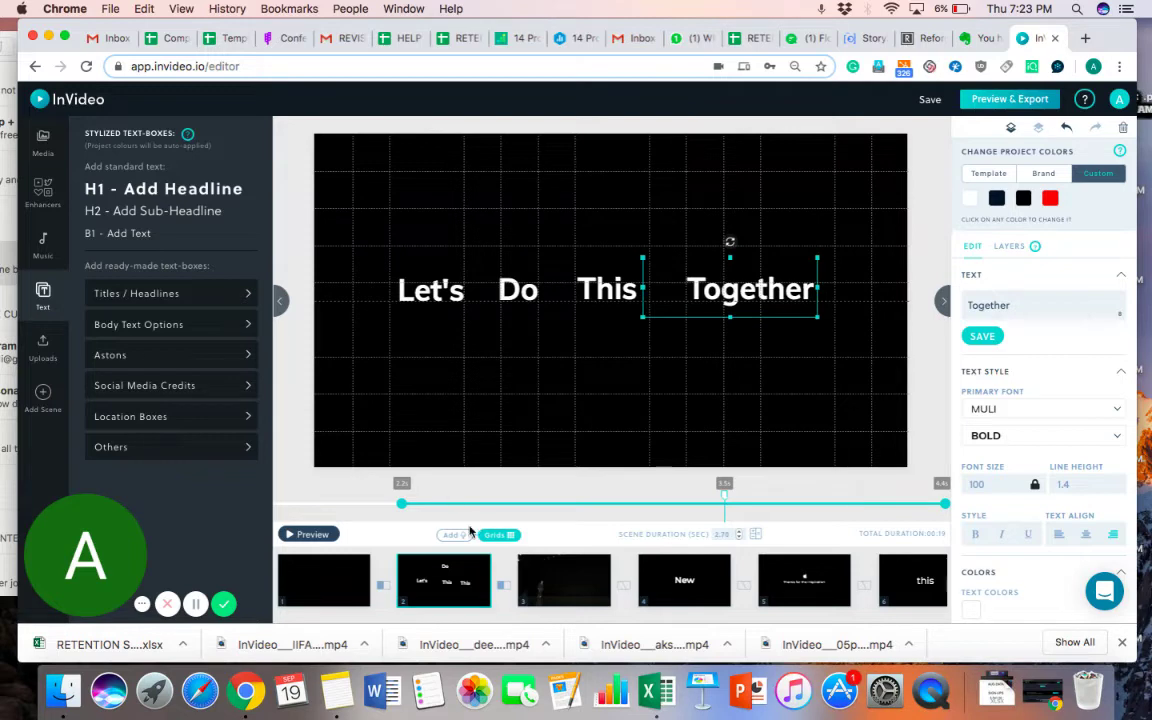
click(507, 537)
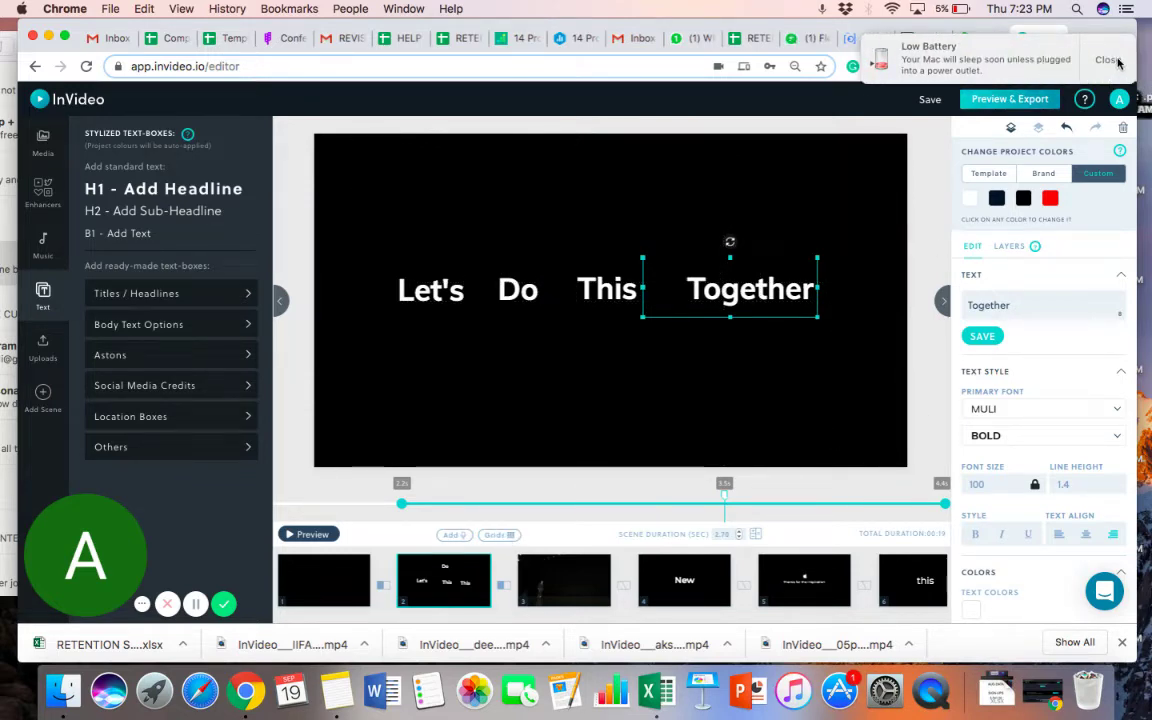
click(1117, 64)
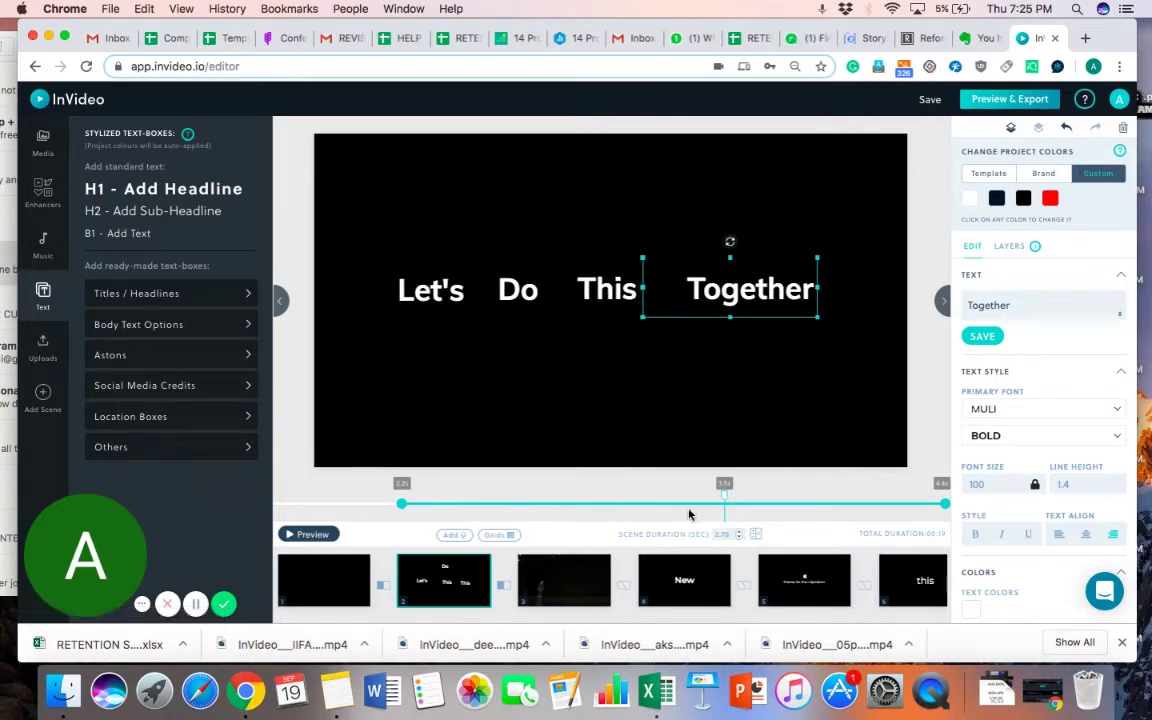
Step: Show the scene's layers and delay the start of the "Do" layer to about 2.5 s
click(1009, 246)
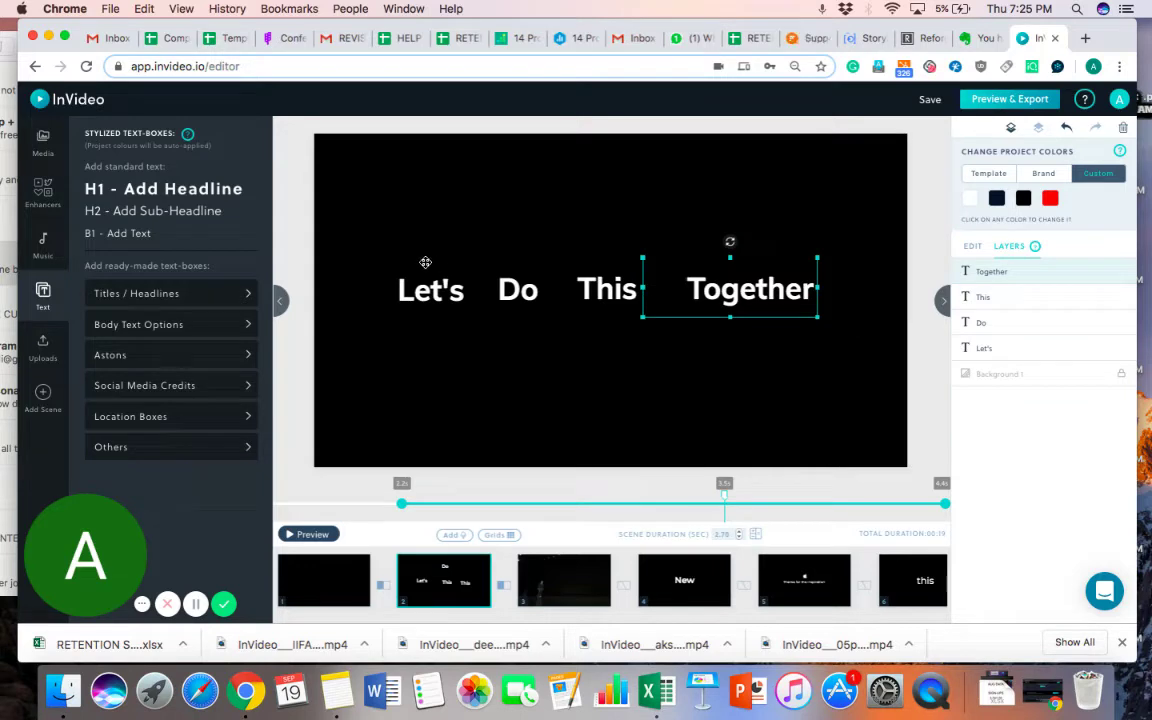
click(1035, 350)
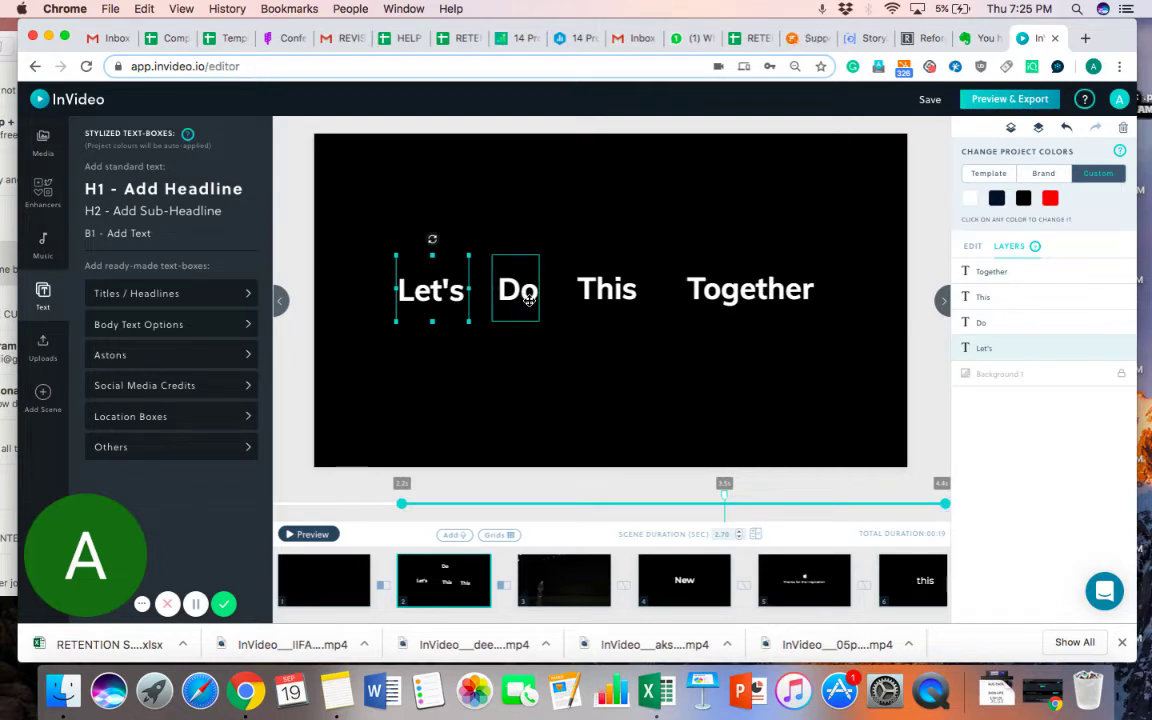
click(1018, 322)
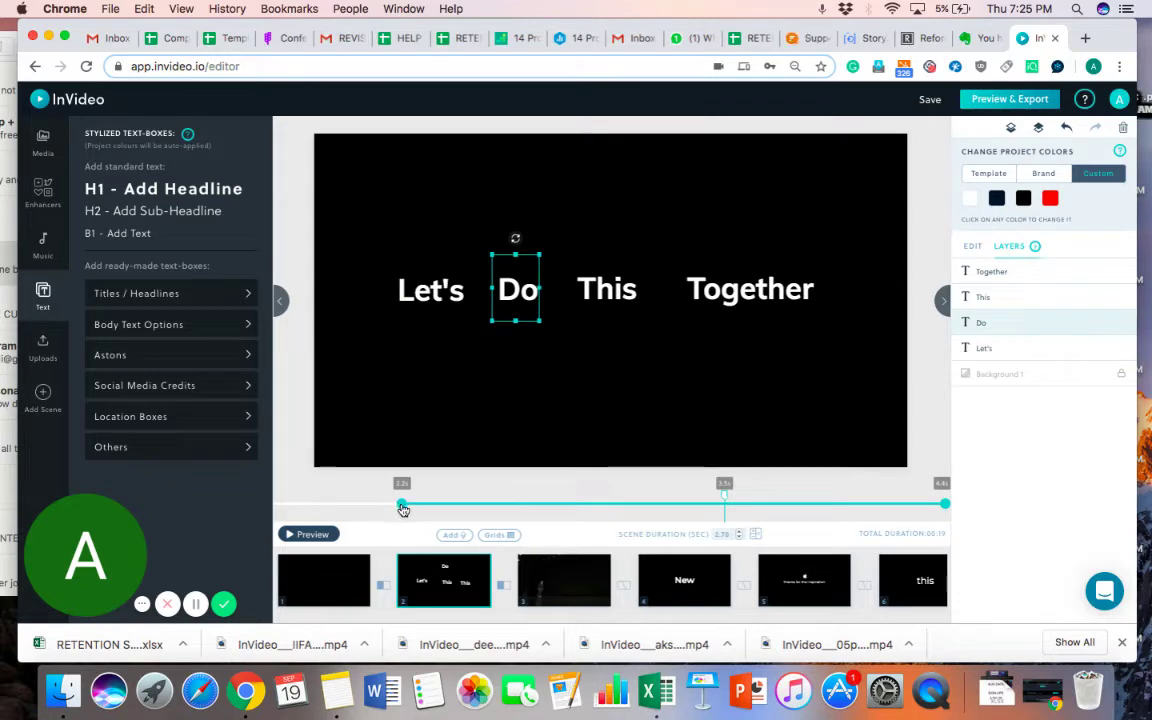
drag(443, 509, 465, 510)
click(759, 375)
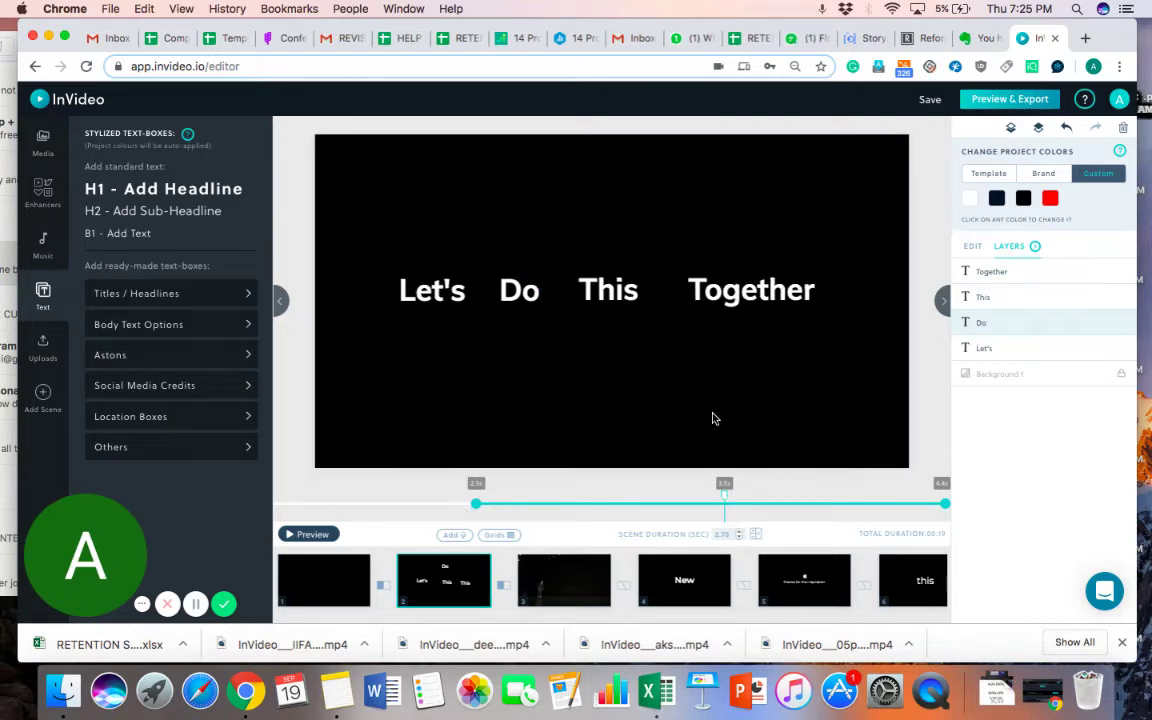
Step: Delay the start of the "This" layer to about 2.8 s
click(1013, 304)
click(1014, 296)
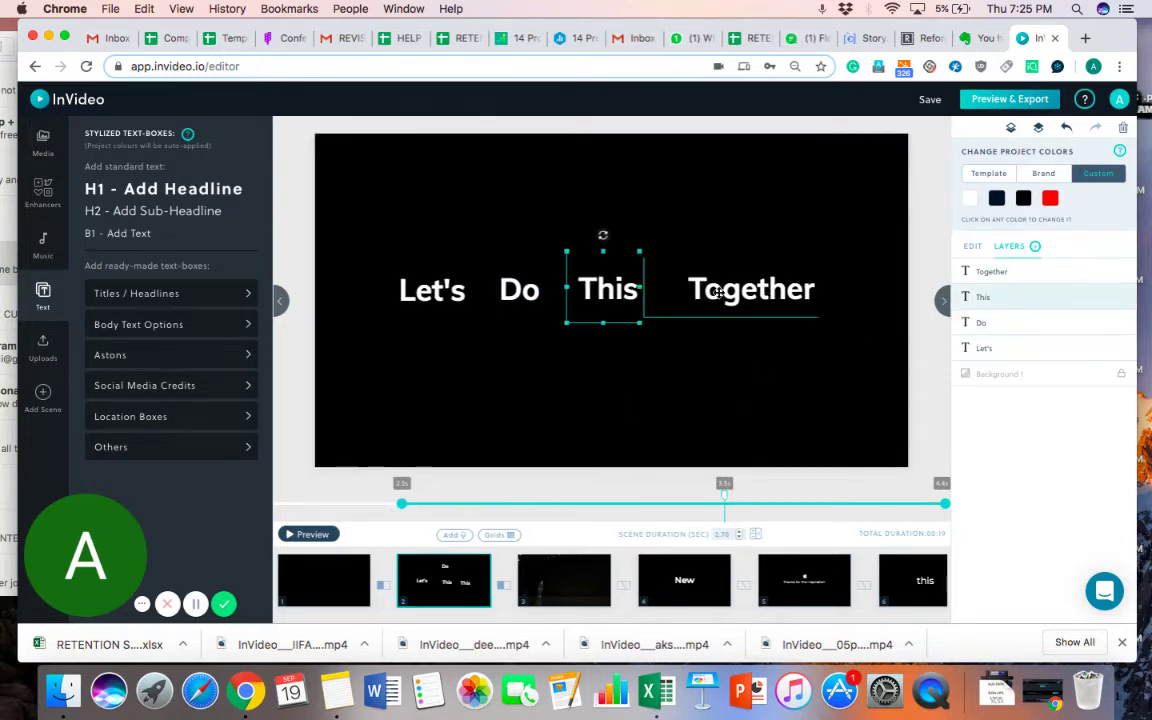
drag(404, 505, 528, 504)
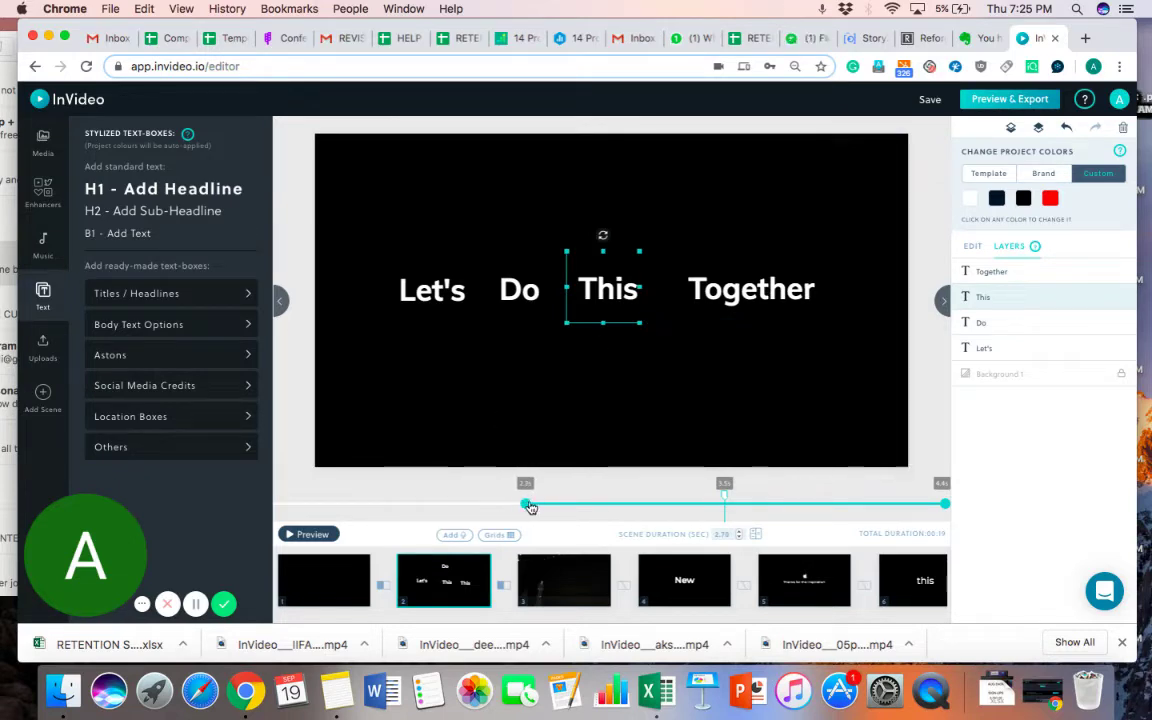
drag(536, 506, 550, 512)
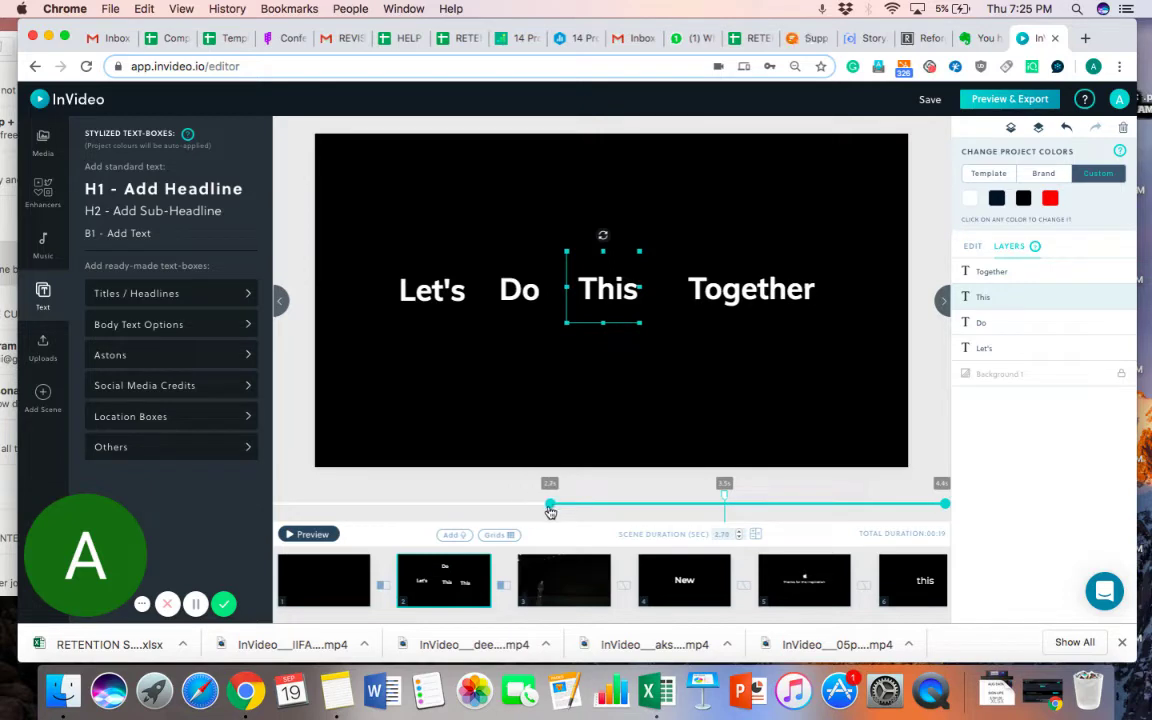
Step: Delay the start of the "Together" layer to about 3.1 s and preview the scene
click(797, 294)
drag(401, 509, 606, 508)
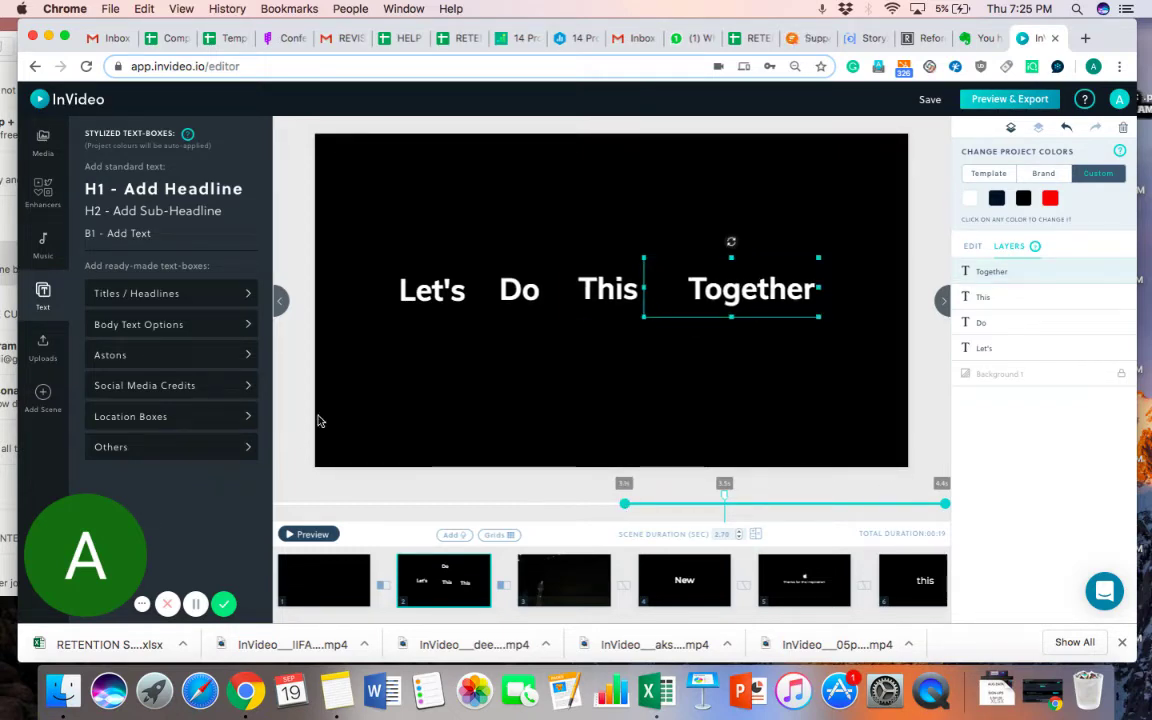
click(308, 534)
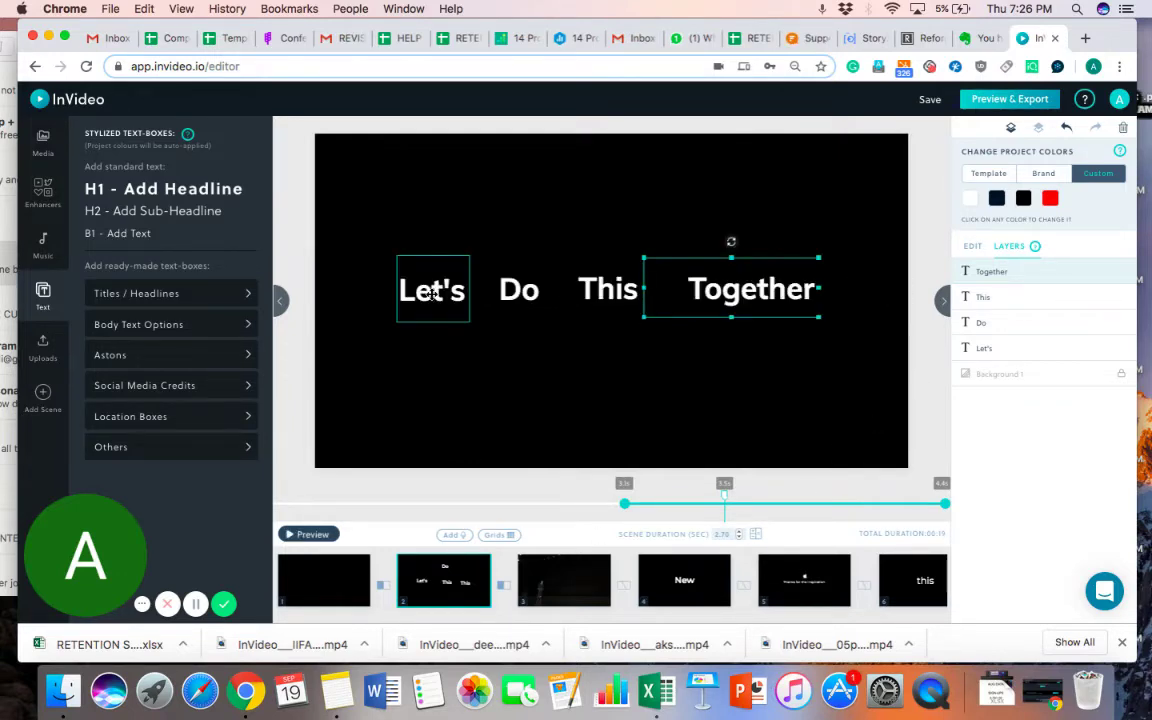
Step: Set the entrance animation of the "Let's" text to None and check its exit animation setting
click(400, 268)
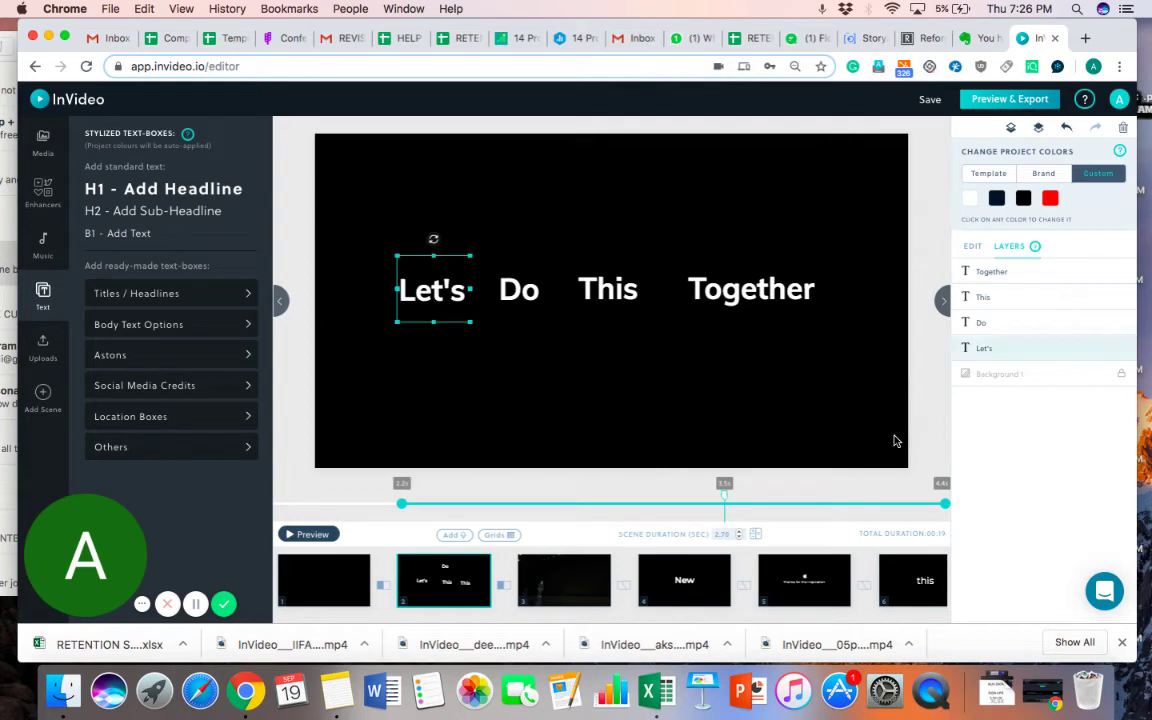
click(972, 246)
scroll(1063, 455, down, 5)
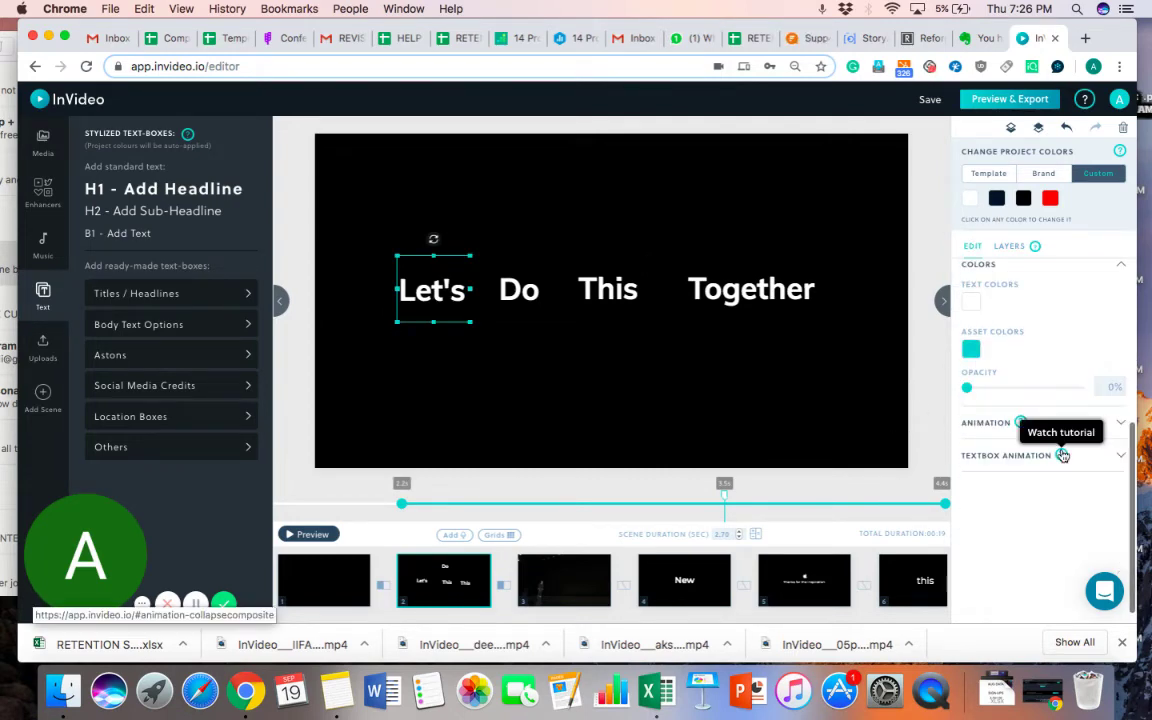
scroll(1090, 432, down, 3)
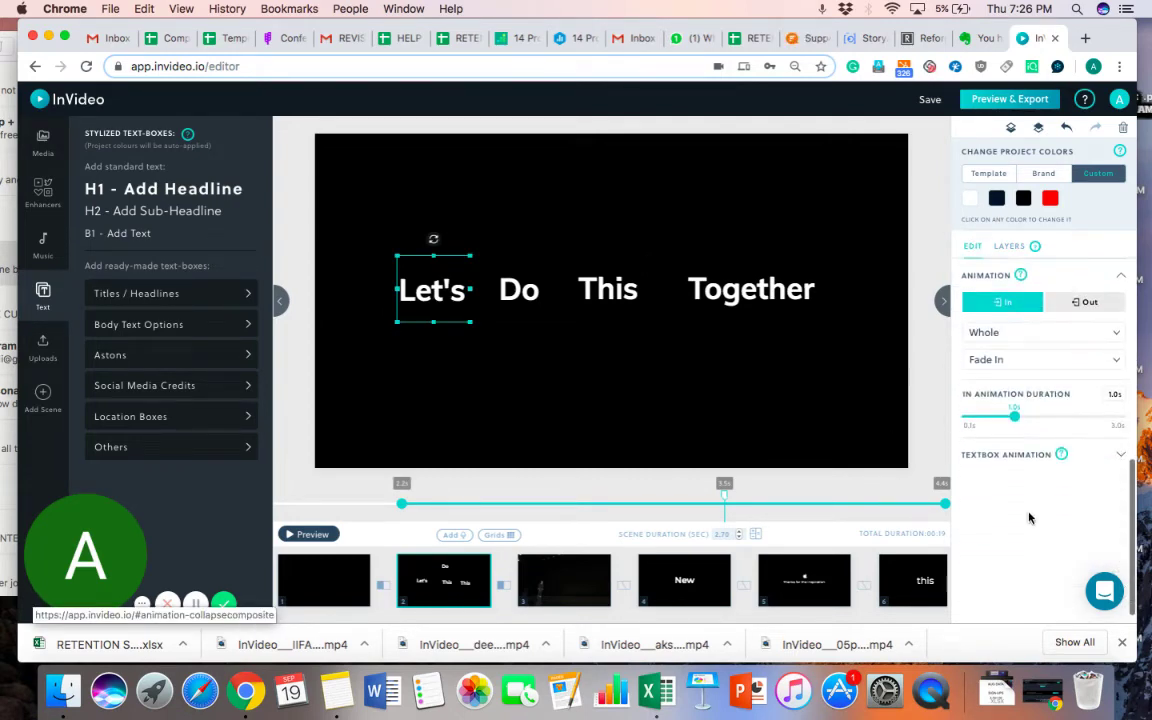
click(1032, 362)
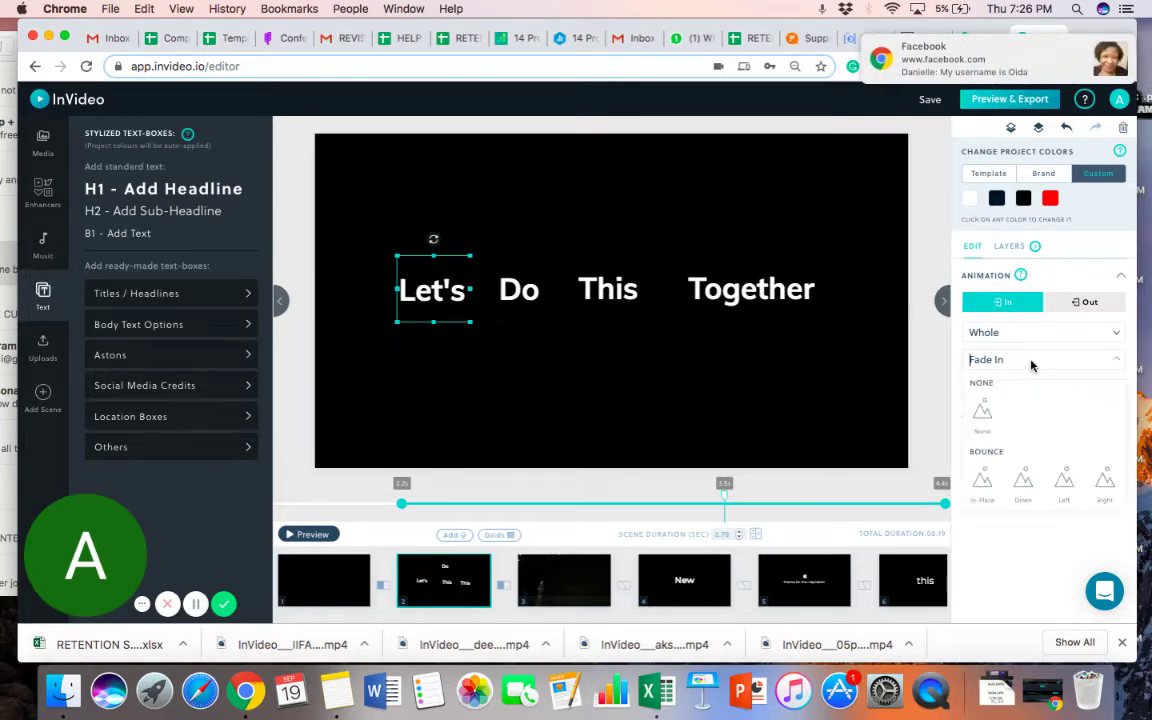
click(985, 415)
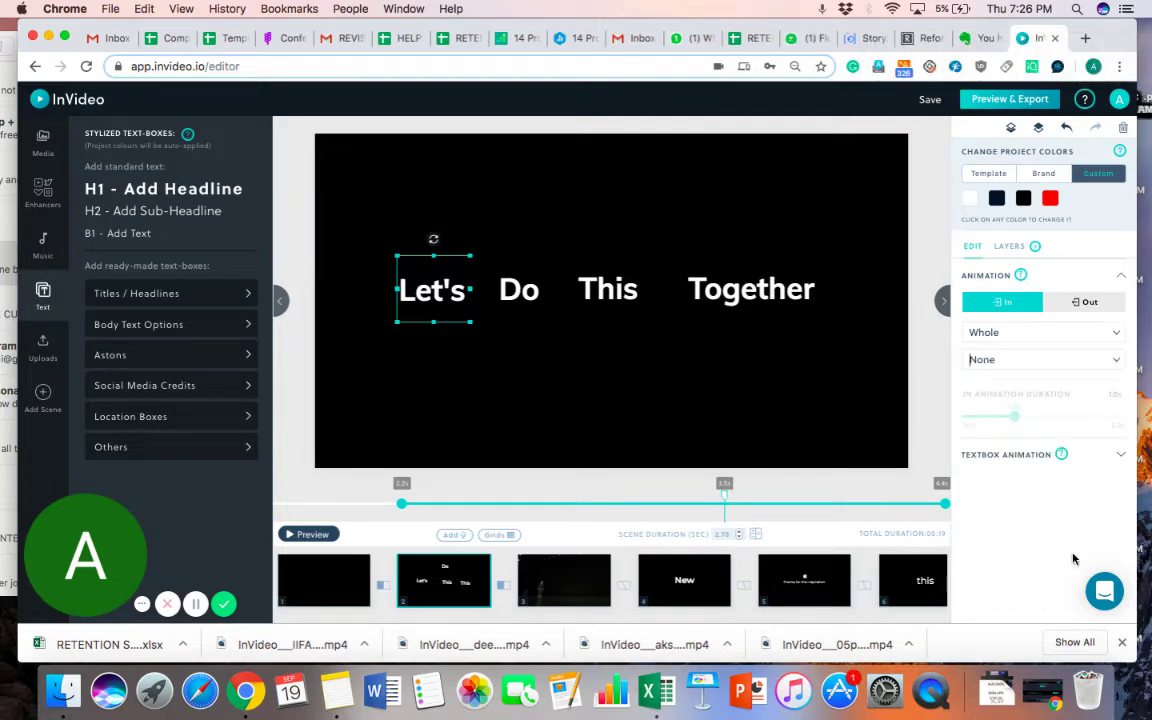
click(1092, 310)
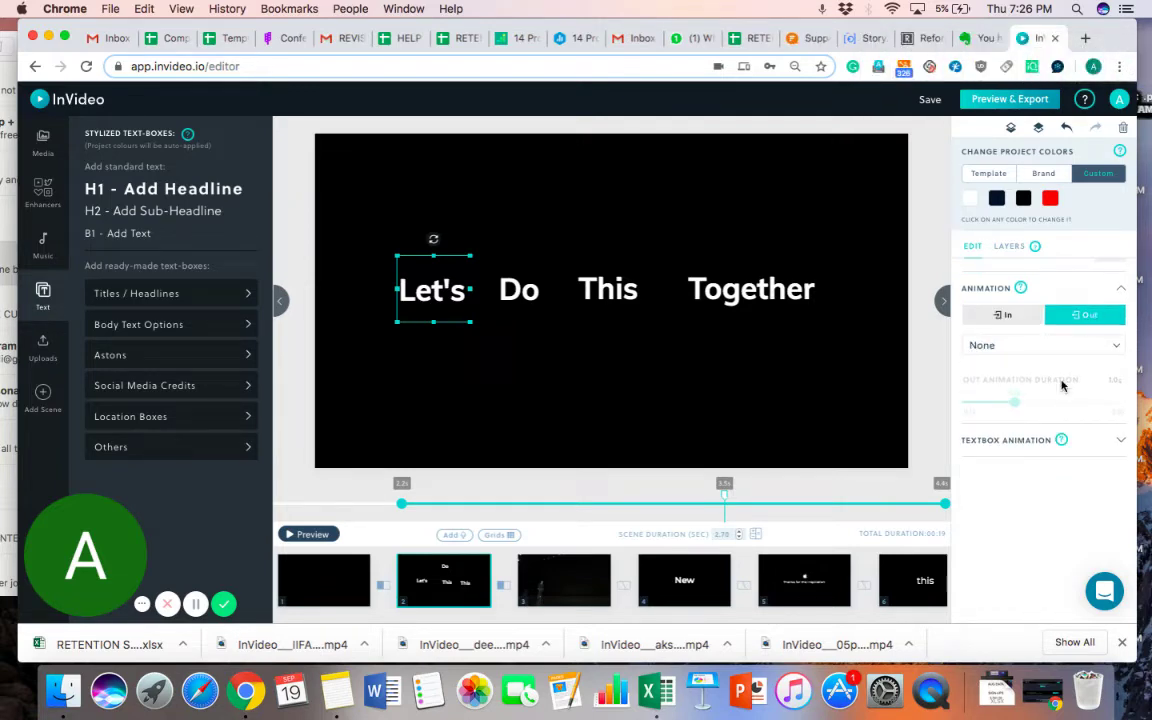
Step: Set the entrance animation of the "Do" text to None
click(518, 298)
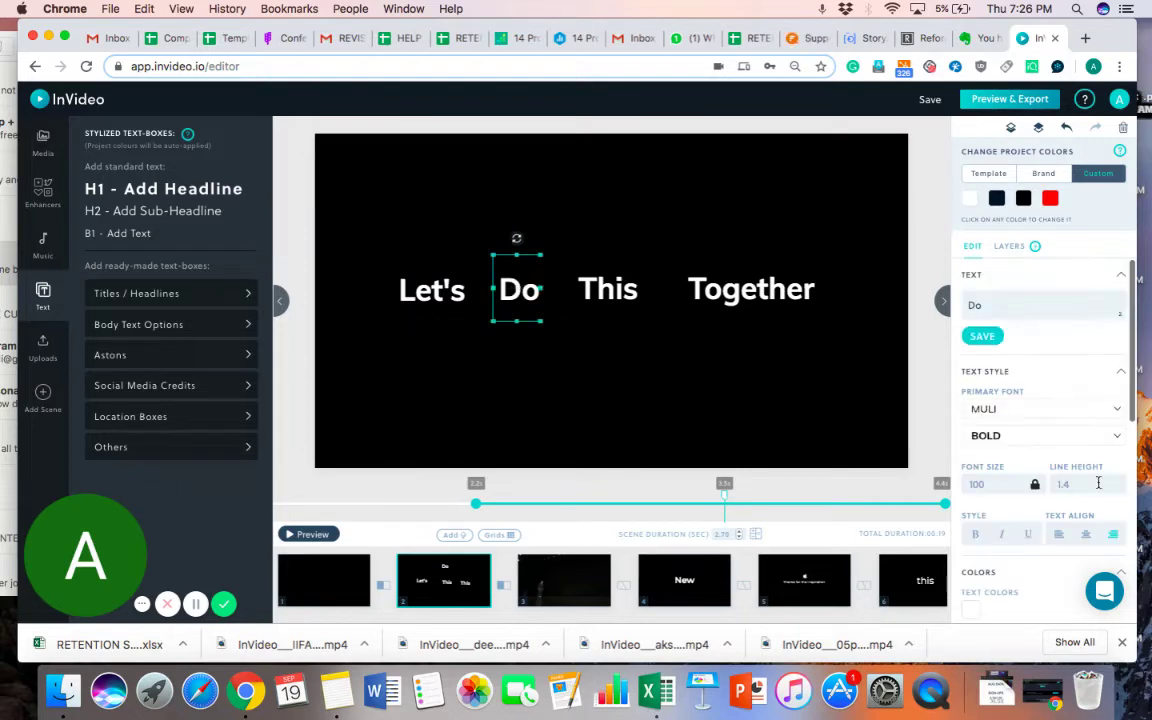
scroll(1042, 538, down, 10)
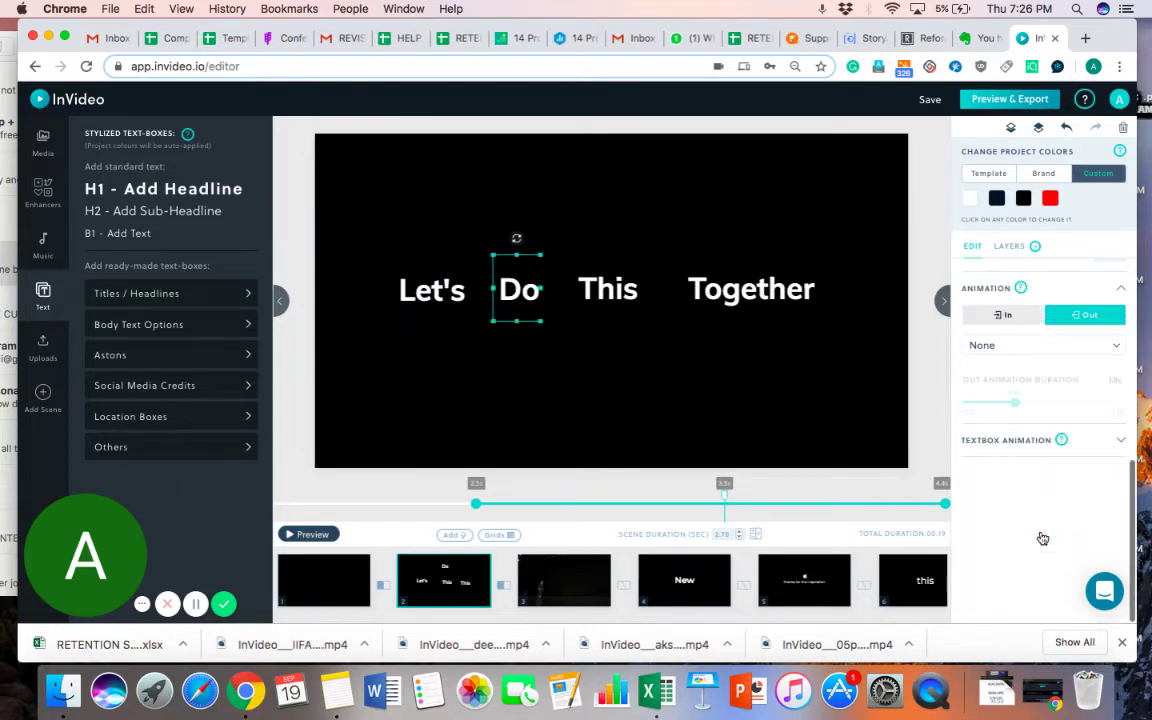
click(1003, 314)
click(1011, 374)
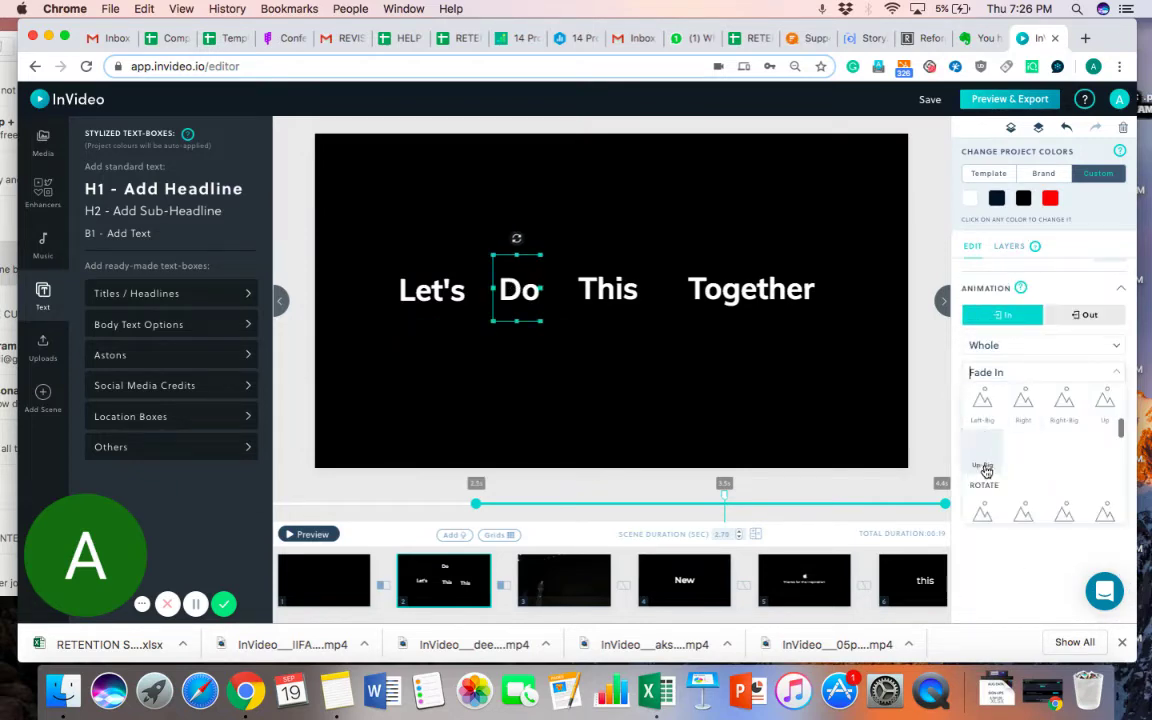
scroll(990, 480, up, 5)
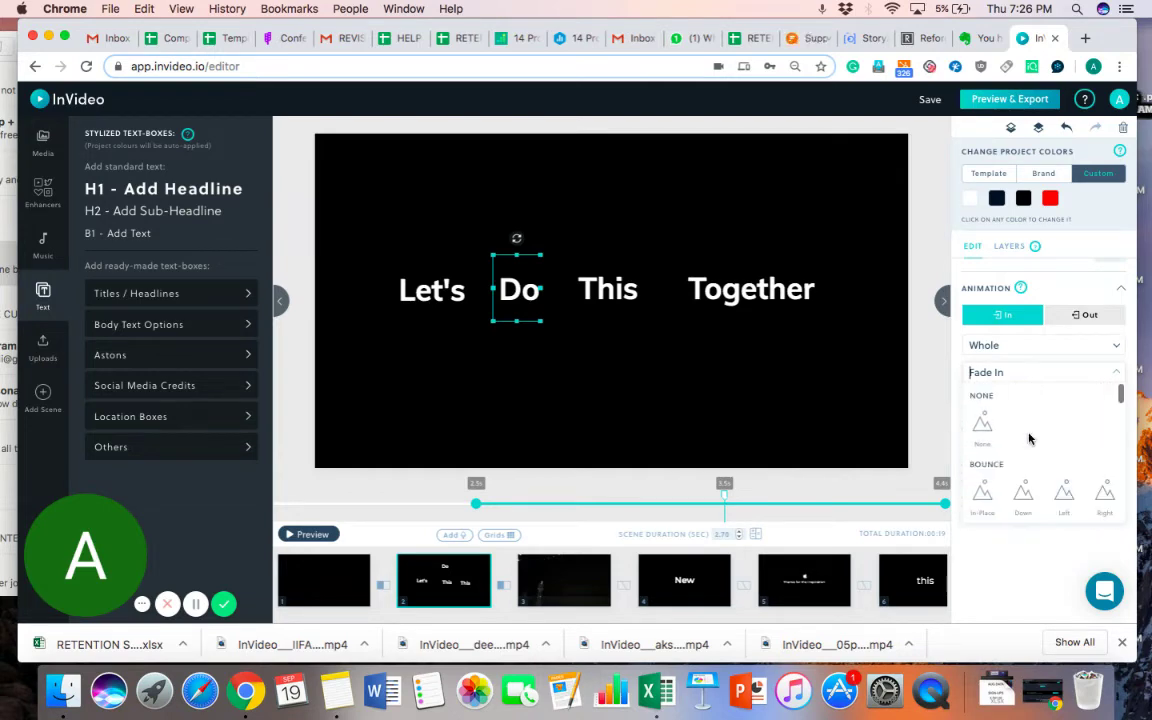
scroll(1000, 430, up, 3)
click(985, 420)
Step: Set the entrance animation of the "This" text to None
click(610, 296)
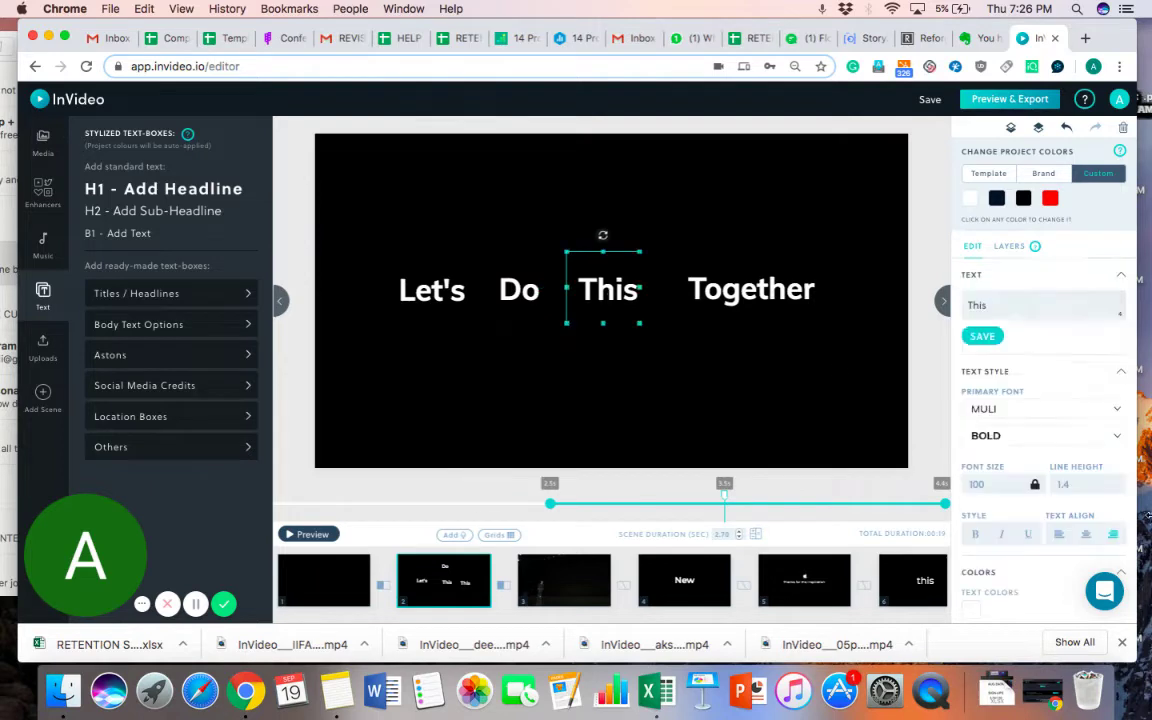
scroll(1057, 473, down, 5)
scroll(1058, 476, down, 2)
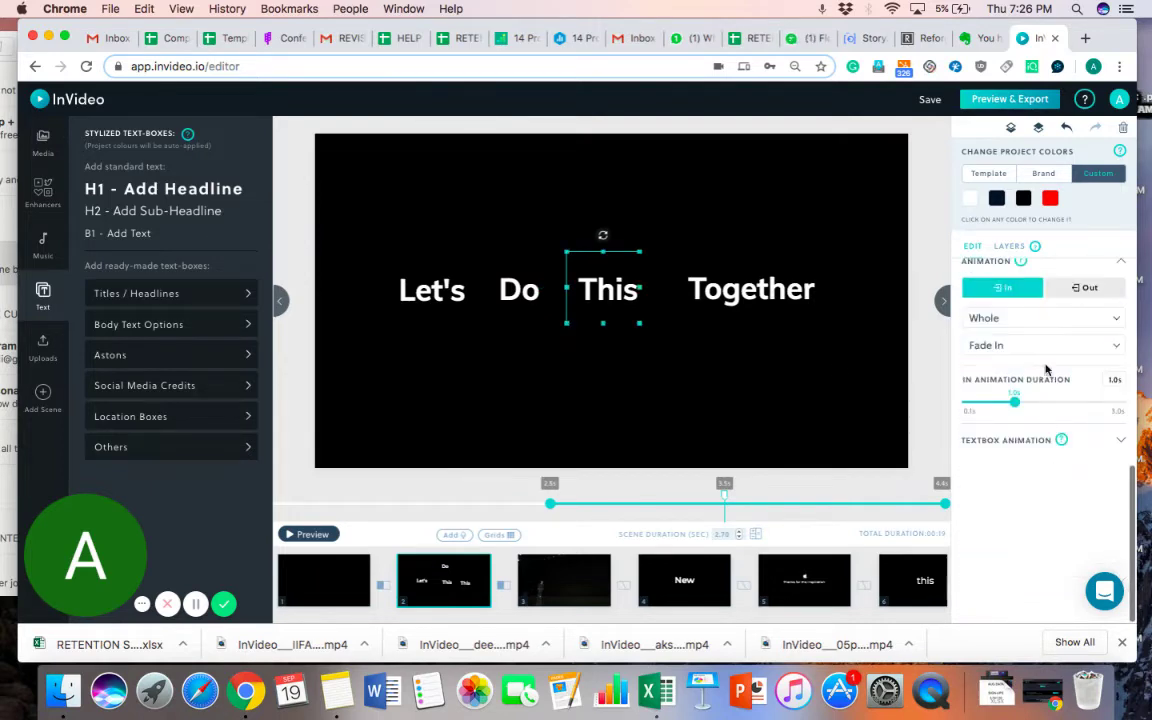
click(1036, 345)
scroll(990, 430, up, 3)
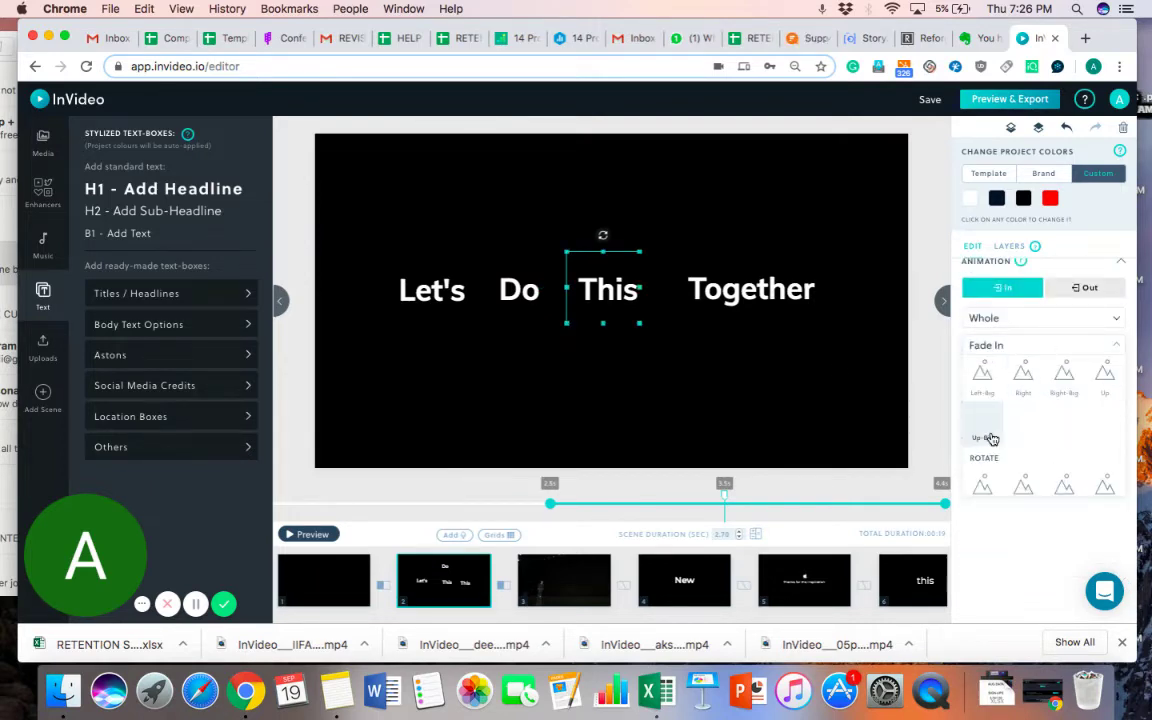
click(982, 385)
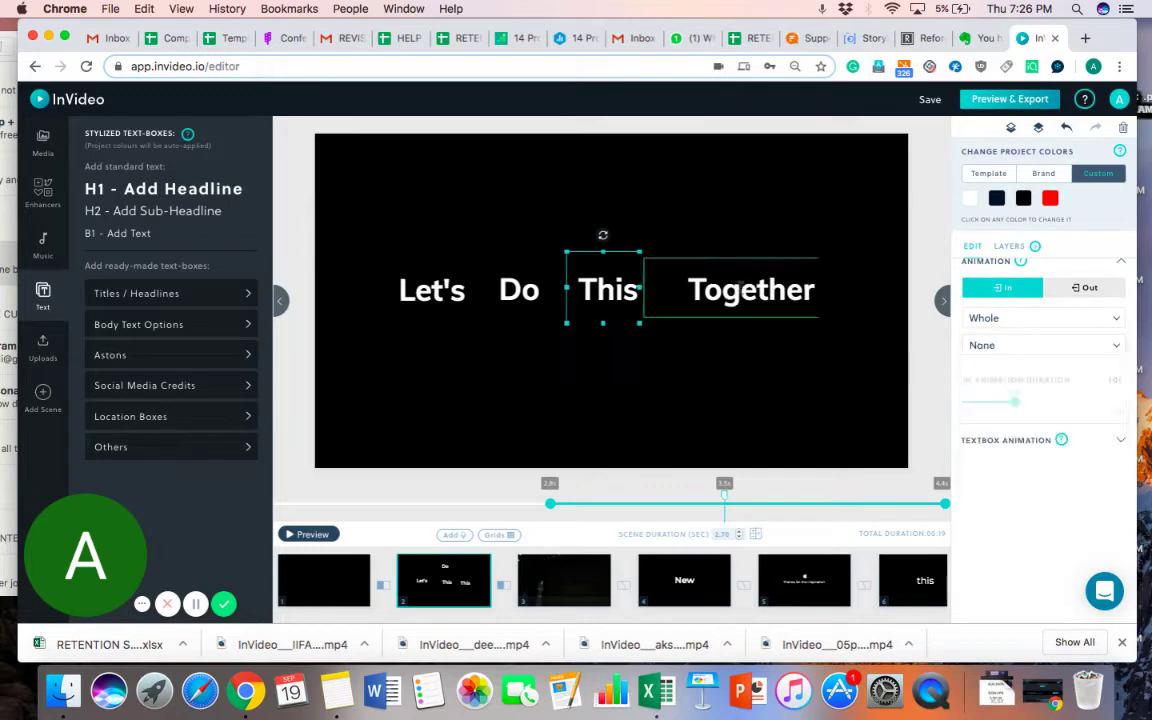
Step: Set the entrance animation of the "Together" text to None and preview the scene
click(733, 289)
scroll(1000, 476, down, 5)
scroll(1012, 470, up, 2)
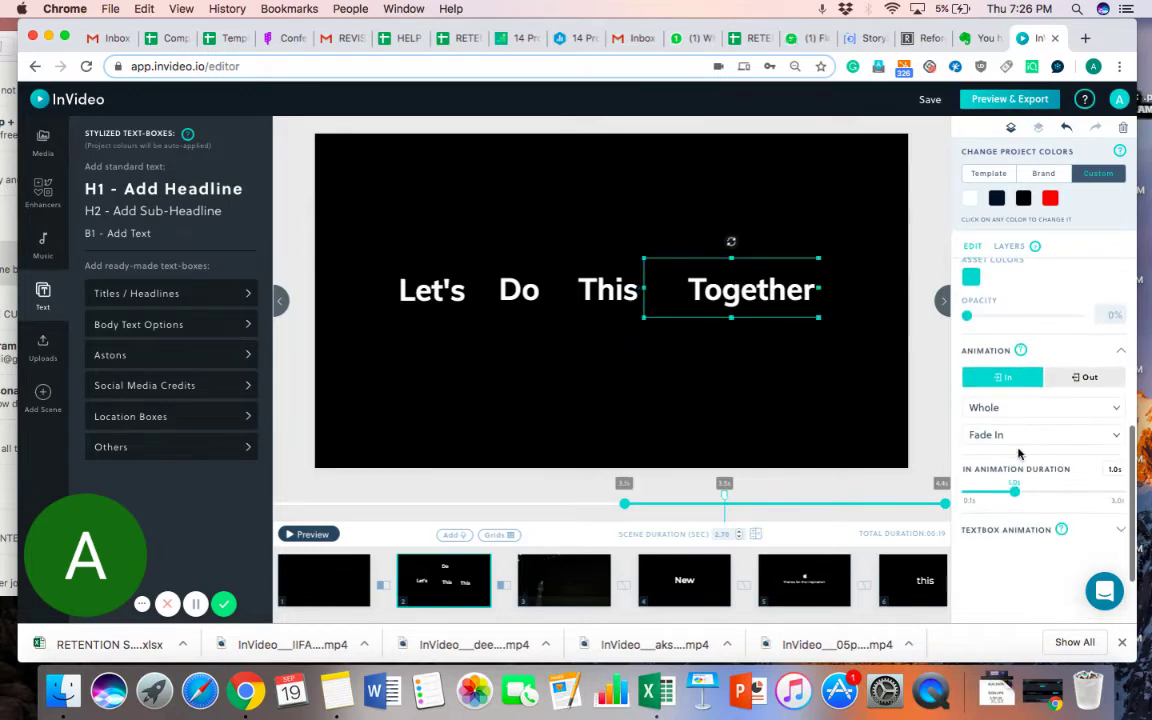
click(1025, 437)
scroll(990, 495, down, 1)
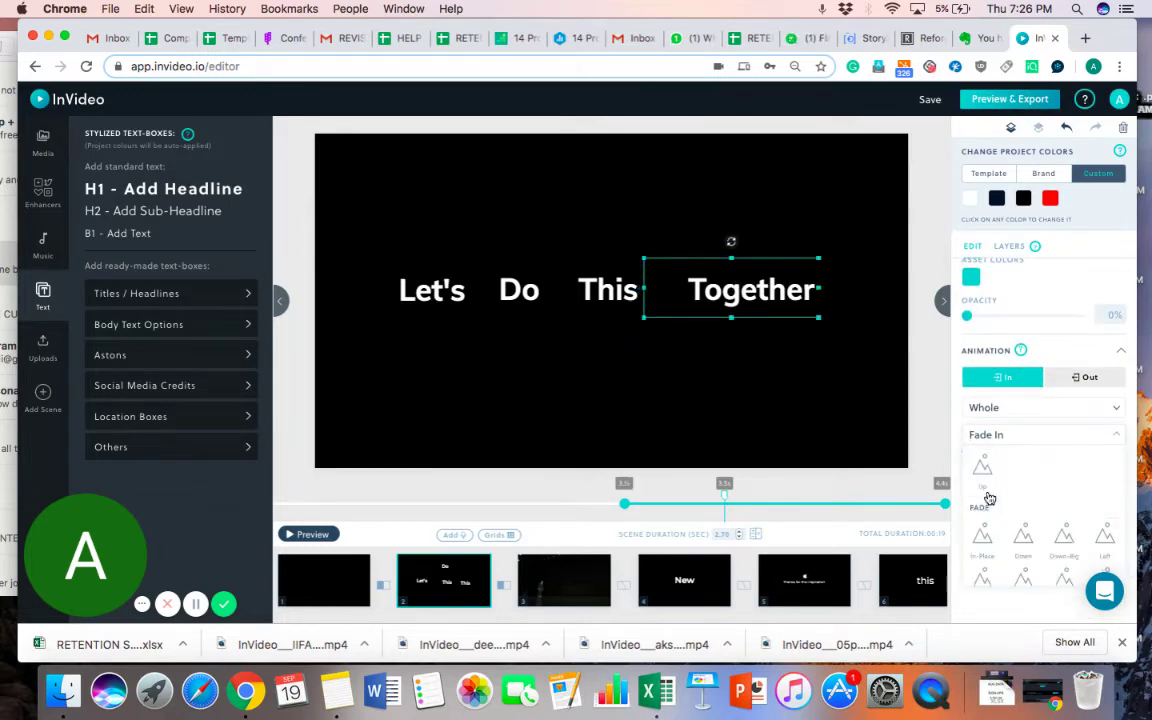
scroll(990, 497, up, 6)
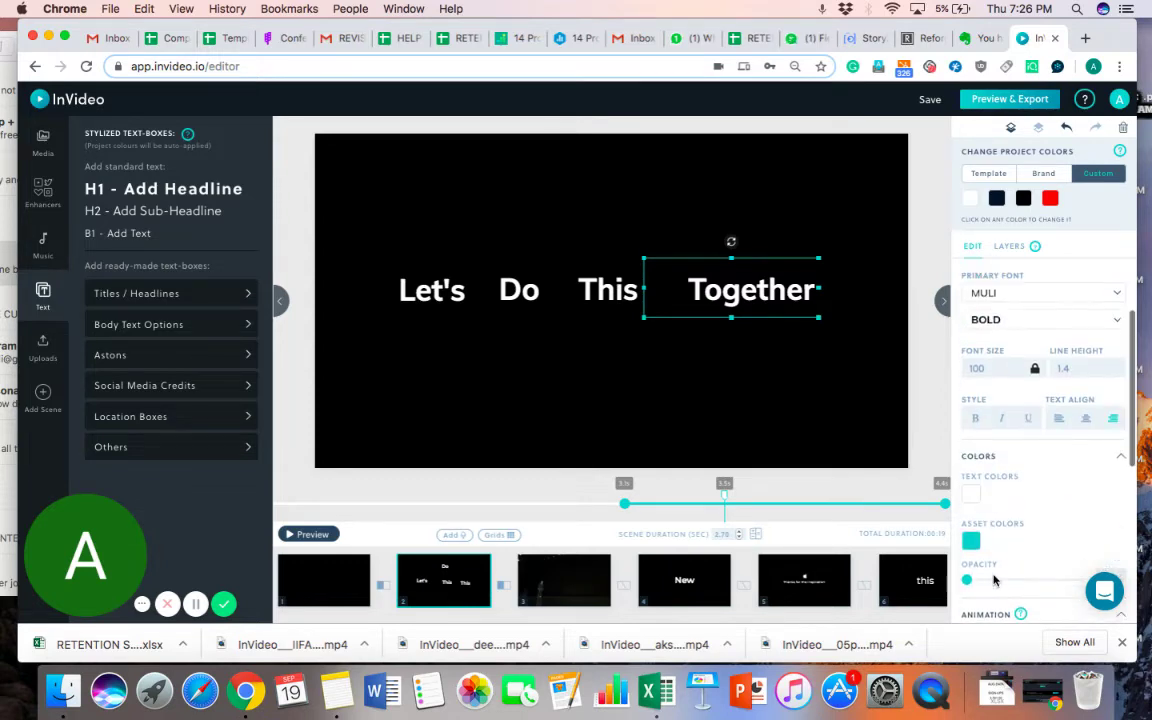
scroll(993, 560, down, 4)
scroll(993, 575, down, 1)
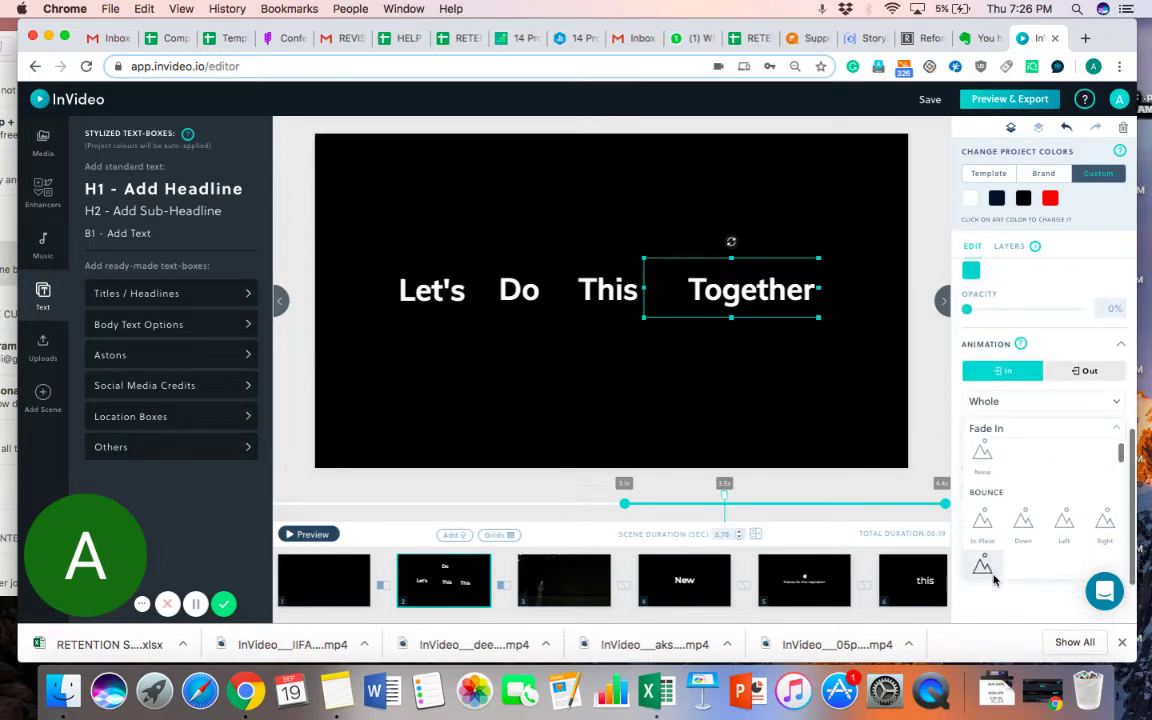
click(981, 462)
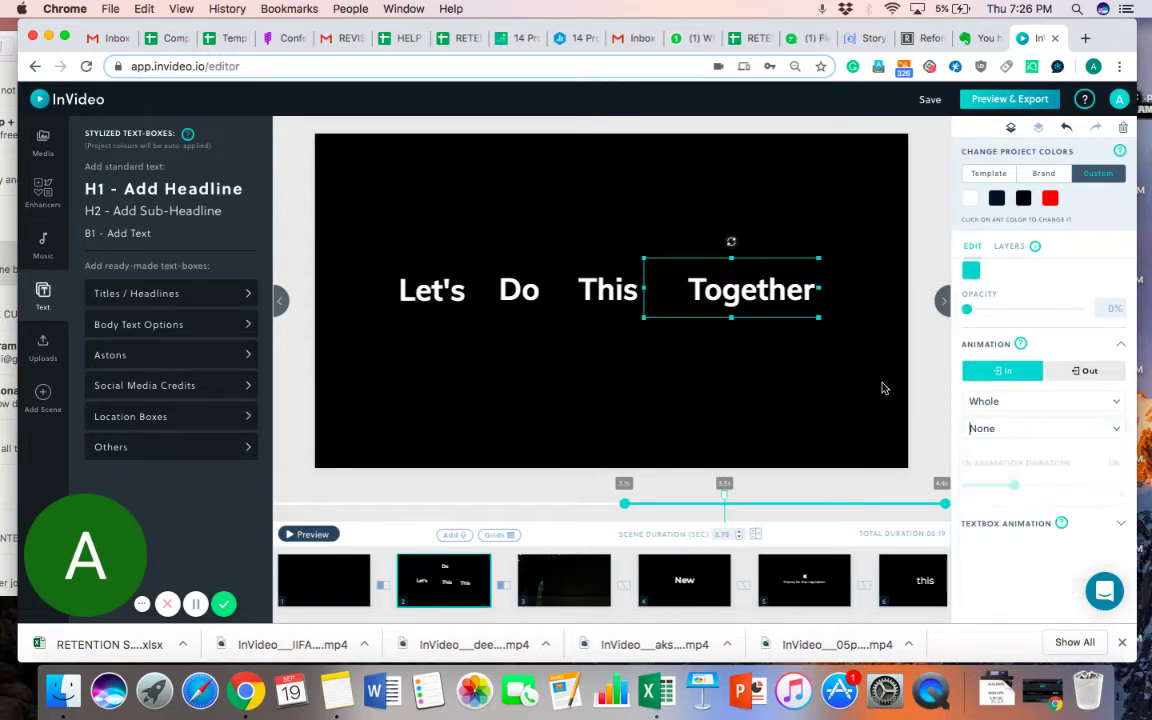
click(291, 534)
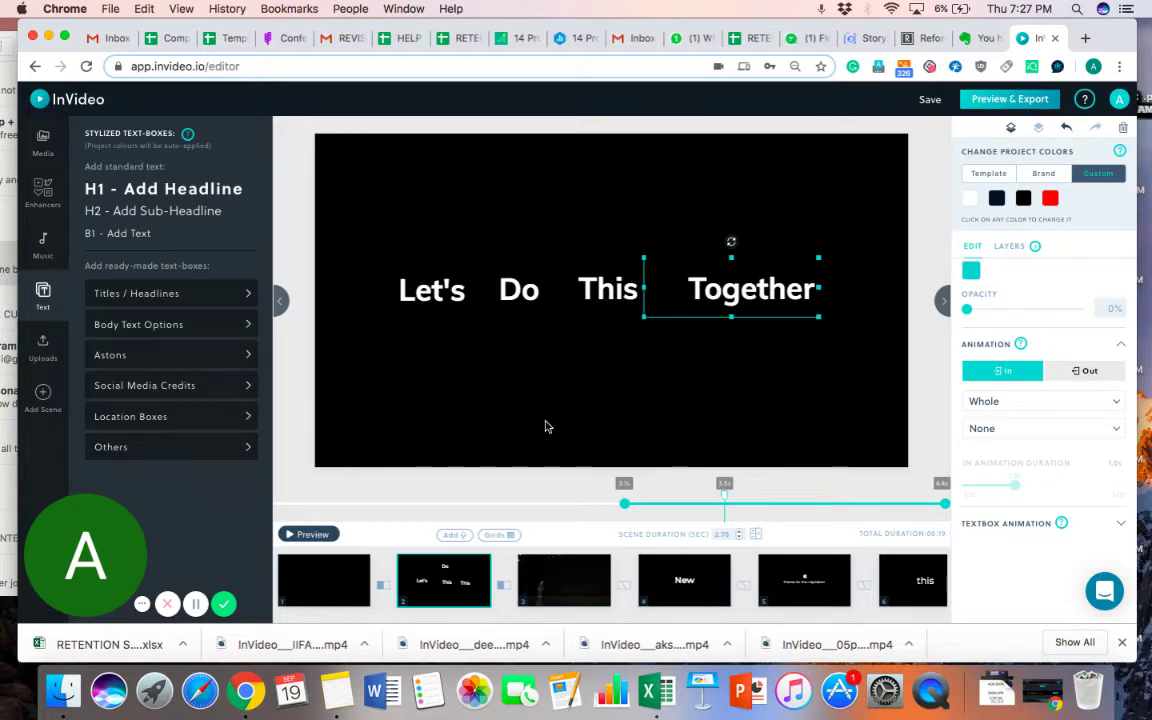
Step: Remove the "Let's Do This Together" scene from the project
mouse_move(347, 594)
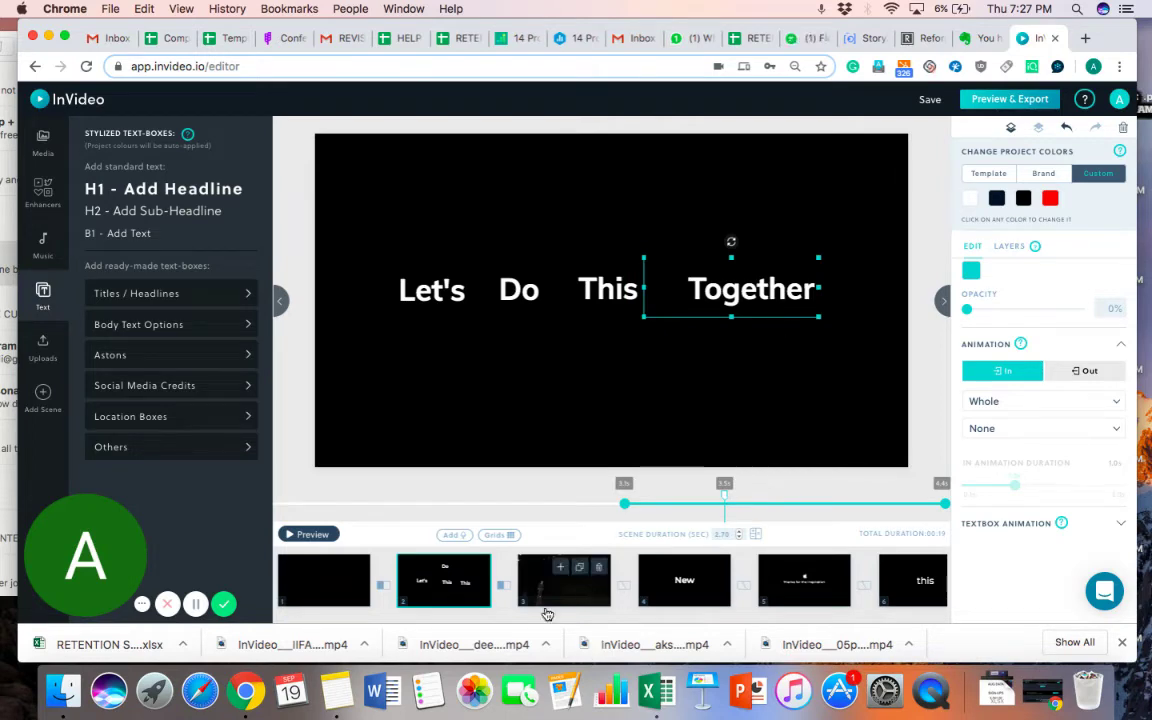
mouse_move(458, 580)
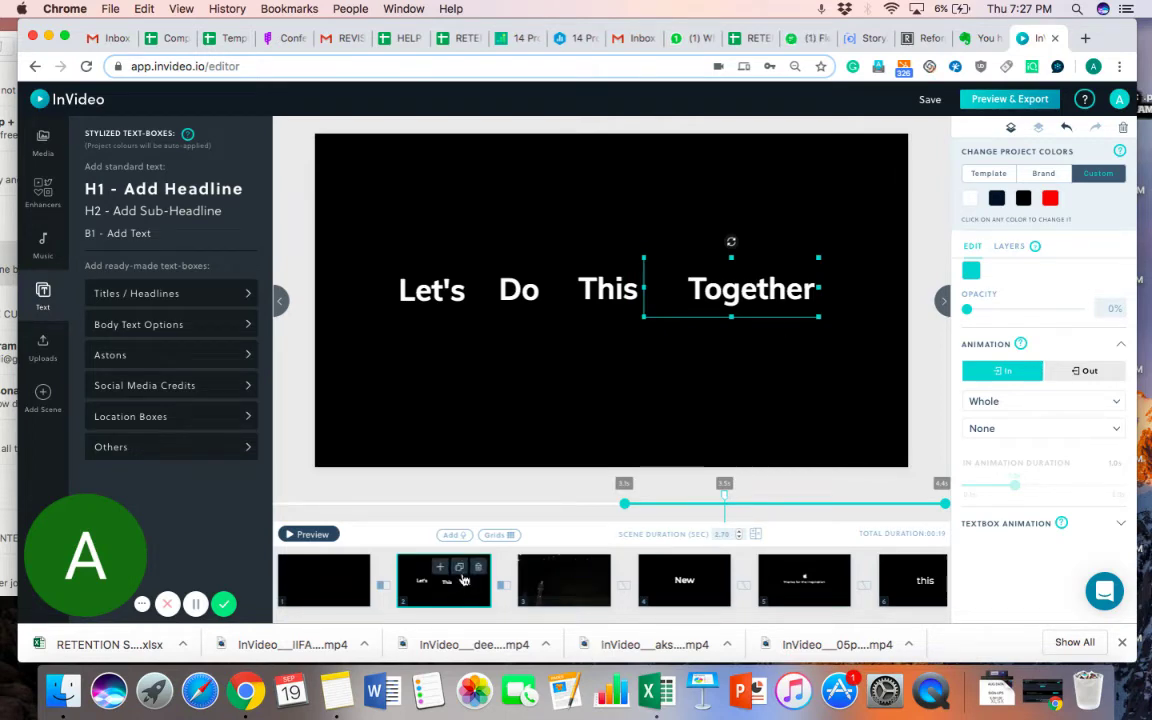
click(478, 567)
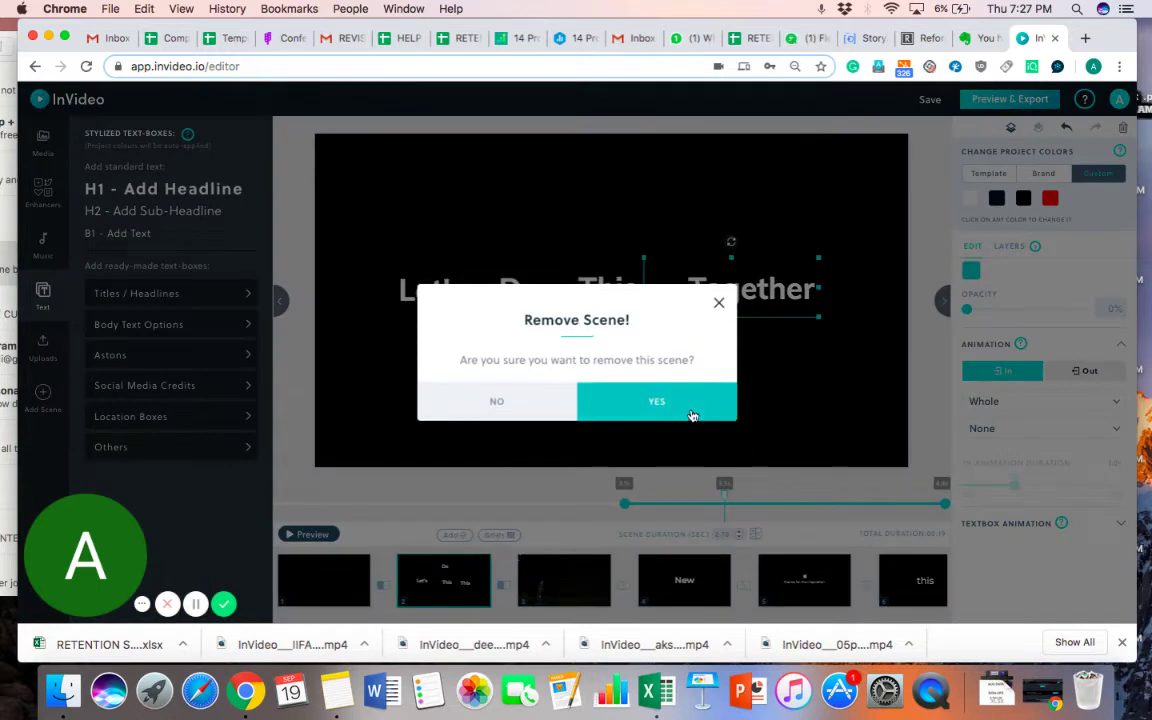
click(656, 401)
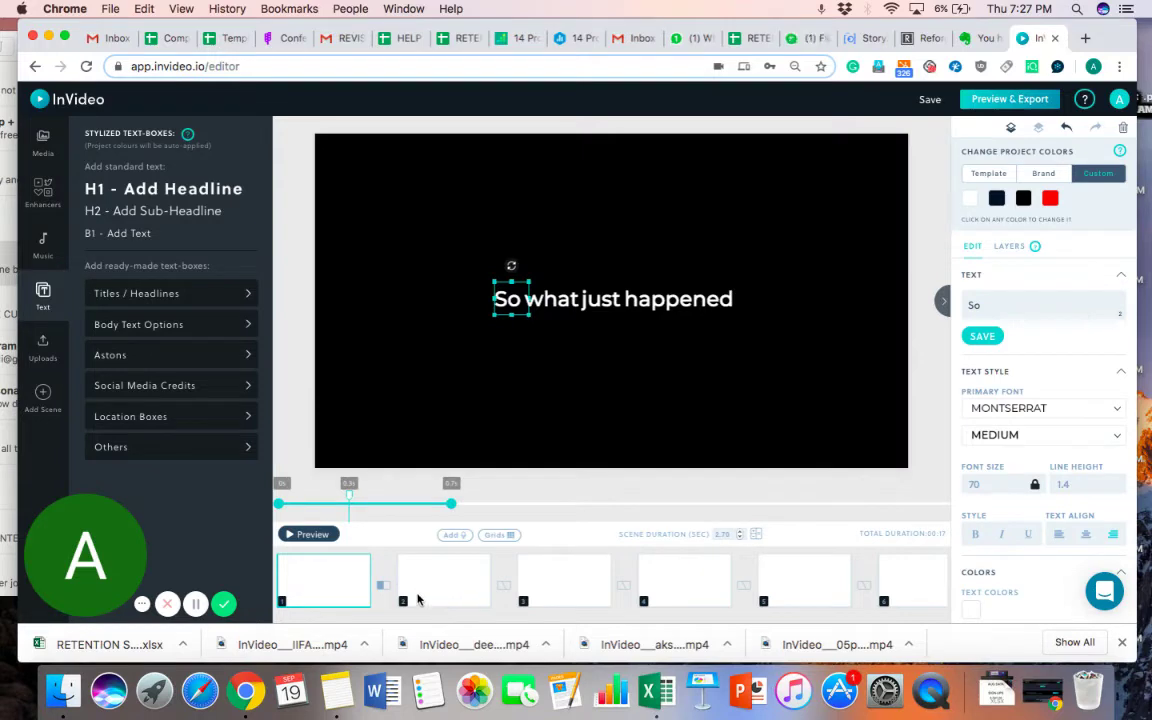
Step: Preview the third scene, which holds the "All" and "New" texts, and duplicate it
click(455, 598)
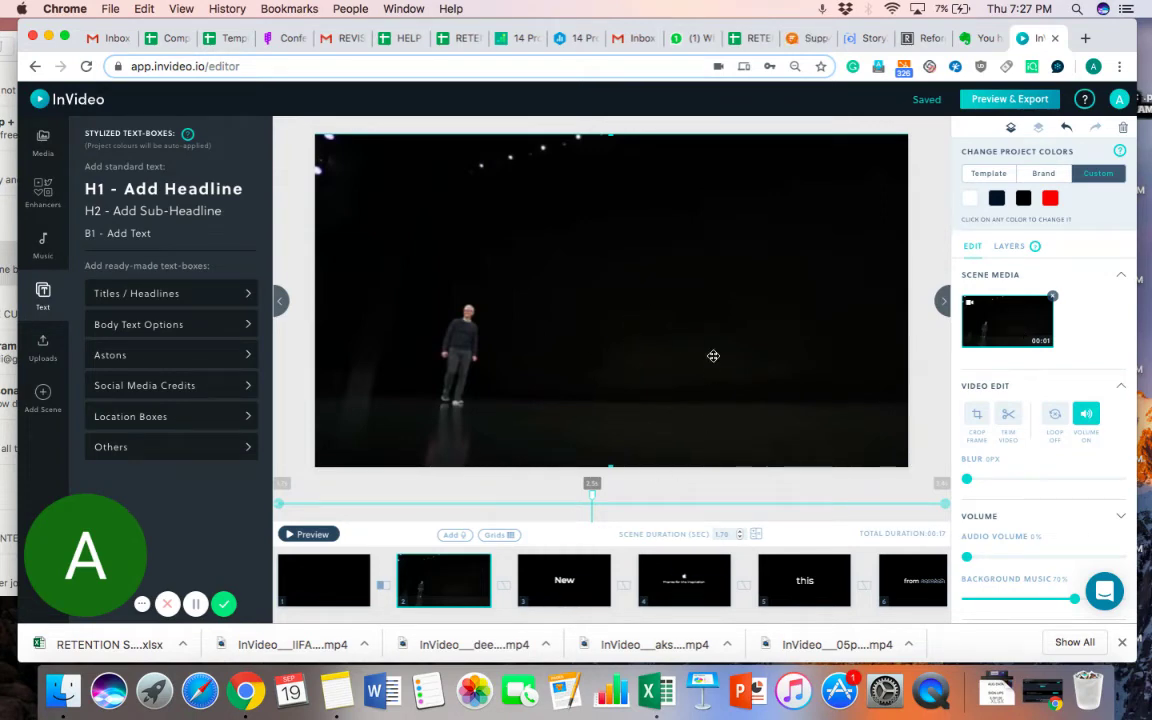
click(551, 598)
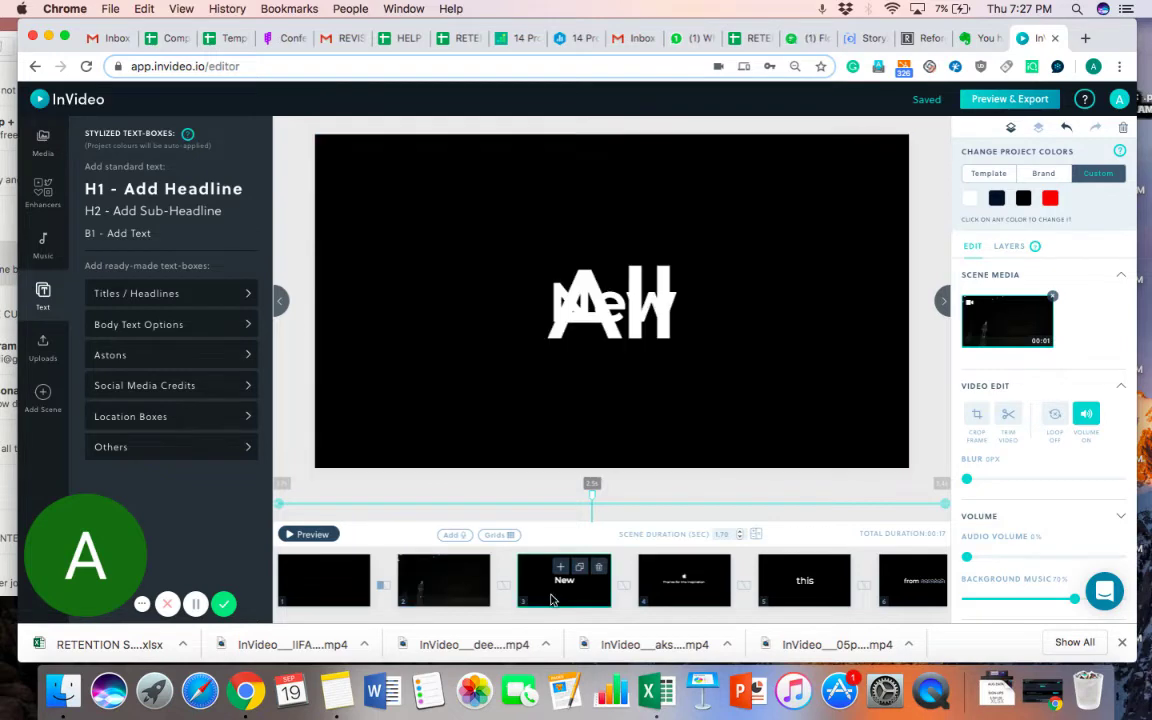
click(306, 534)
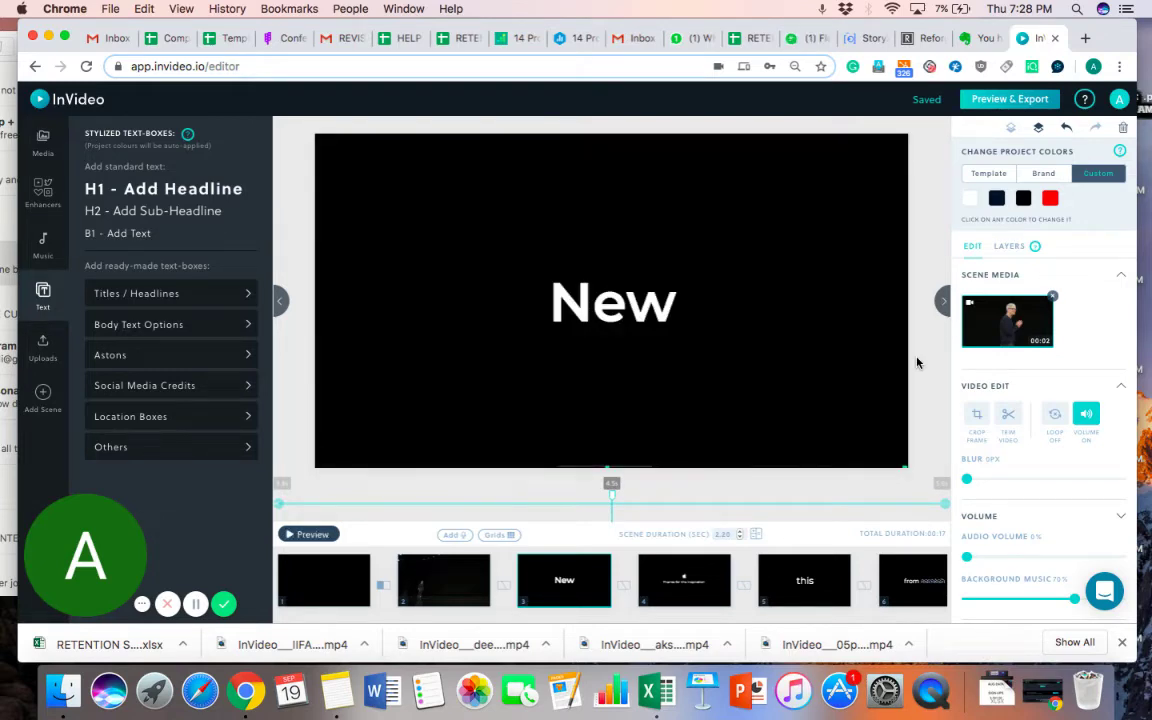
click(586, 564)
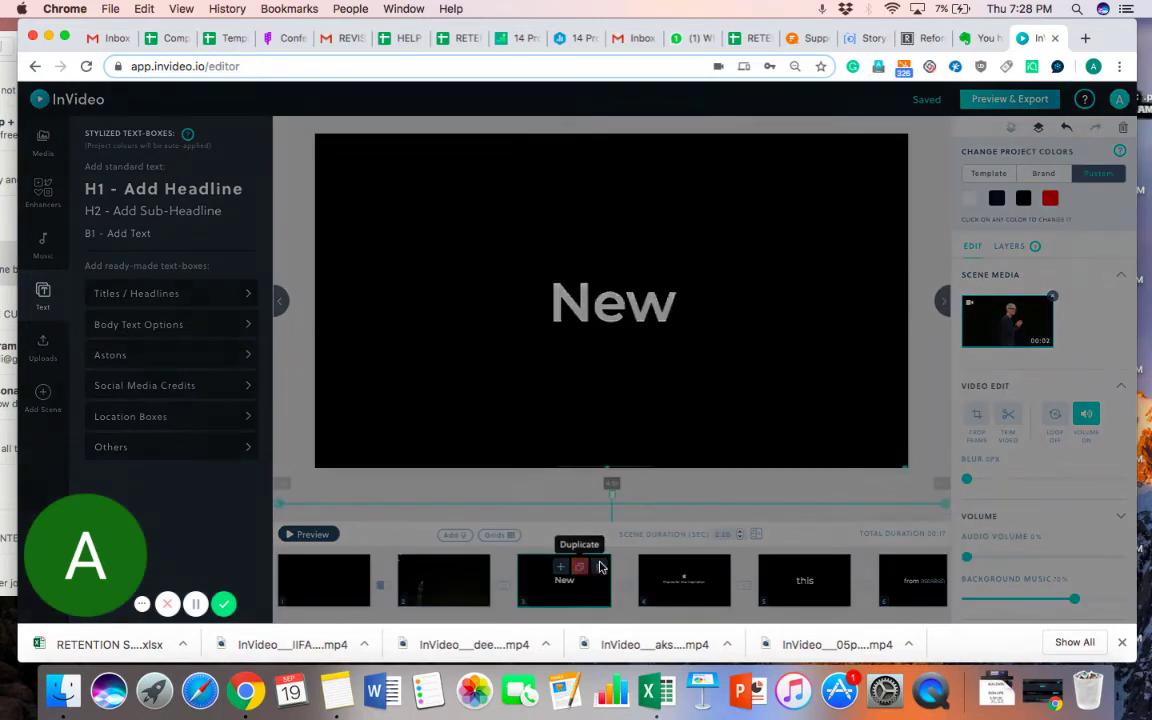
click(695, 405)
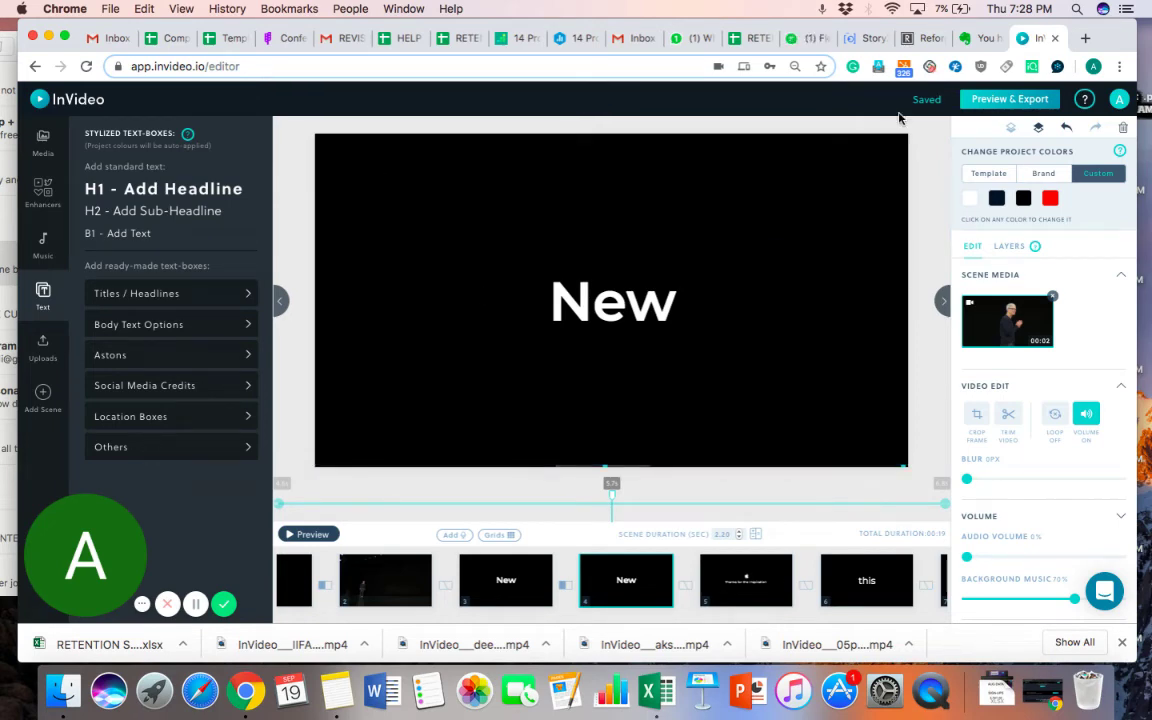
Step: Slide the duplicated scene's black background off the video, return it over the frame, and open the enhancers
click(837, 362)
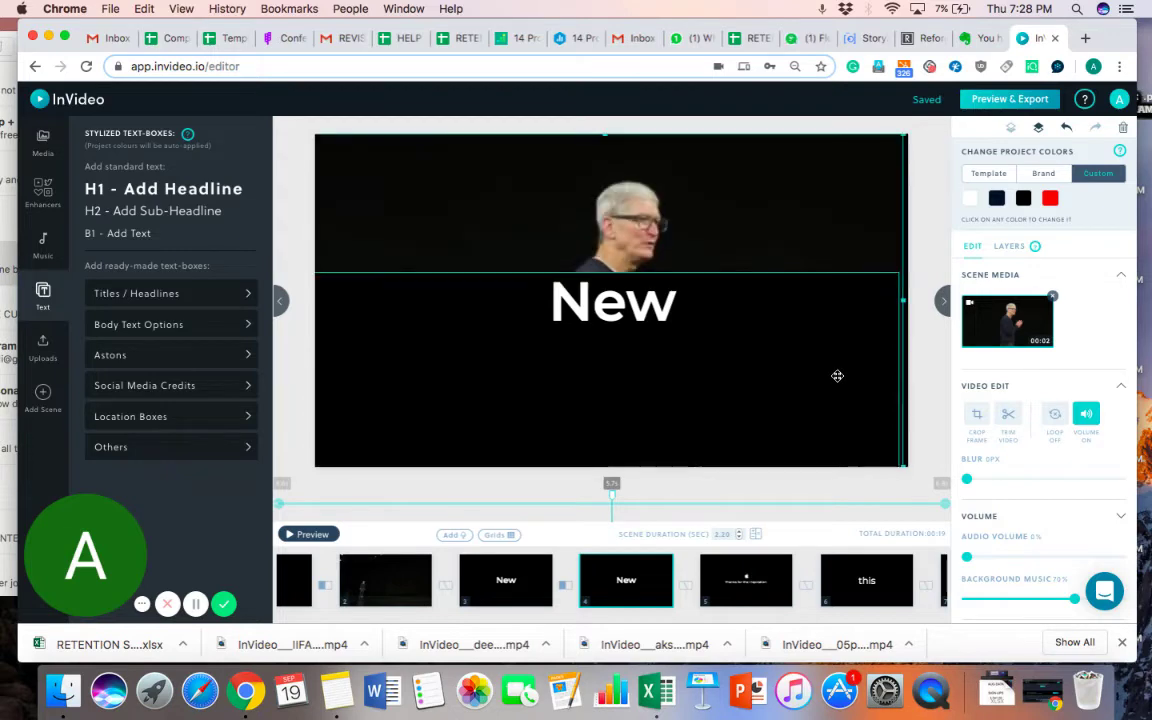
drag(837, 357, 851, 237)
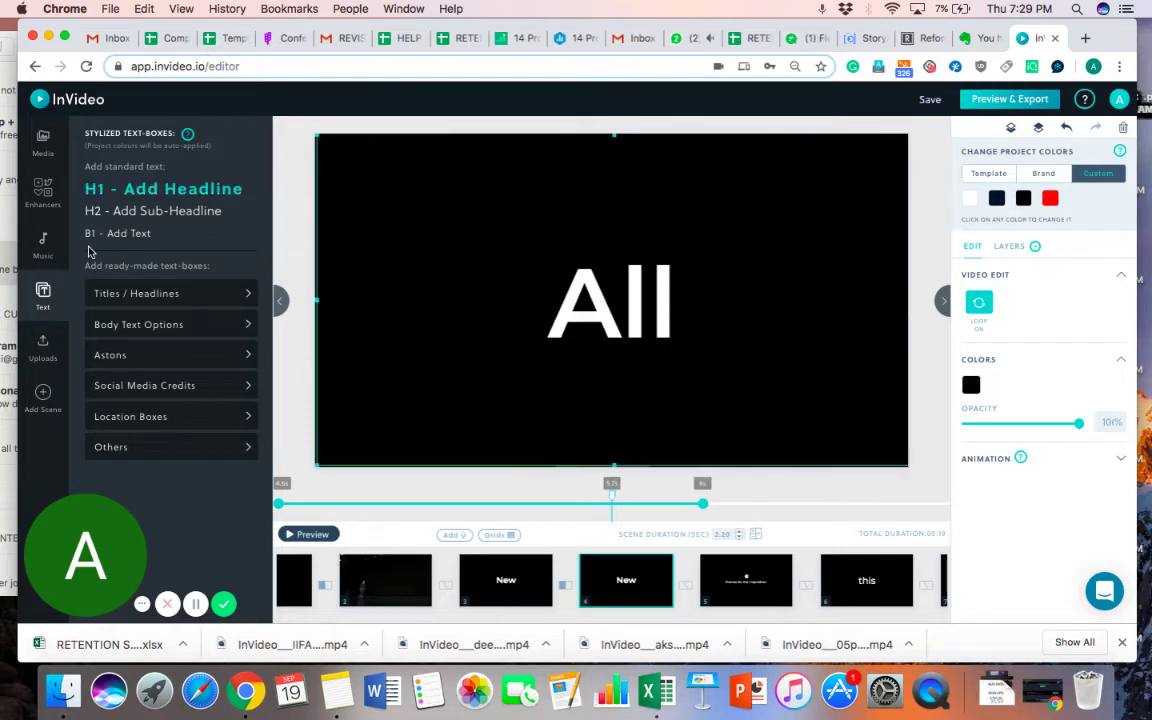
click(43, 193)
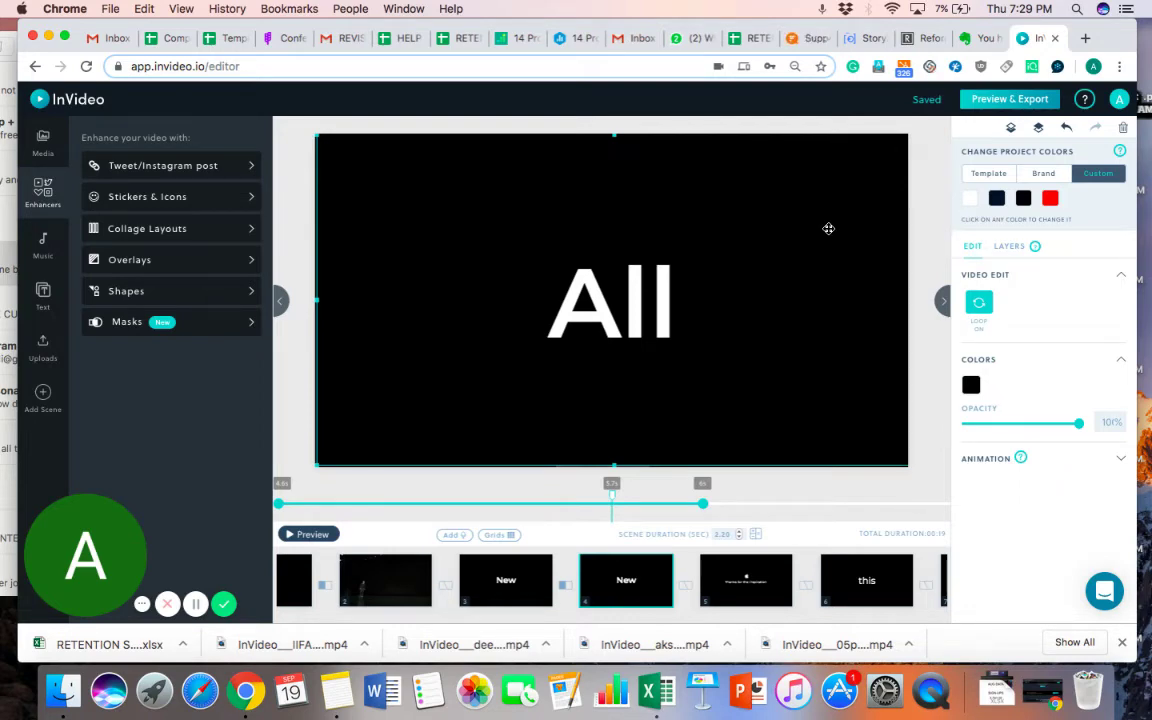
Step: List the duplicated scene's layers and try moving the "All" text lower in the frame
click(1010, 246)
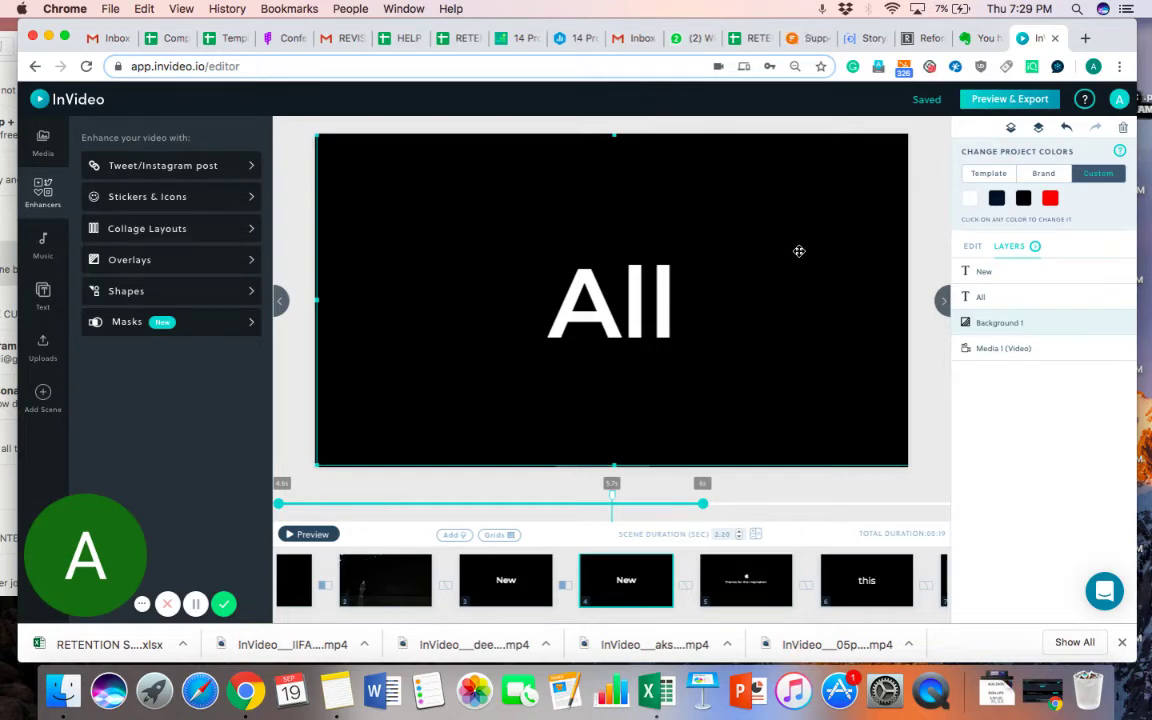
click(787, 362)
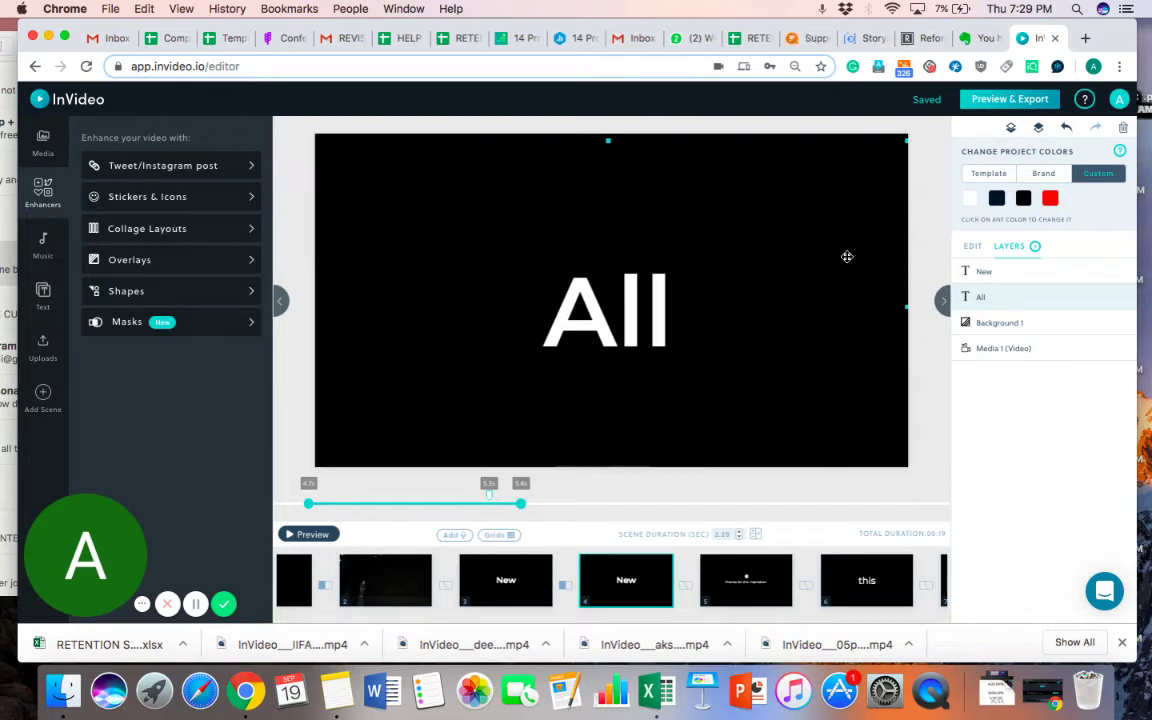
drag(847, 257, 849, 406)
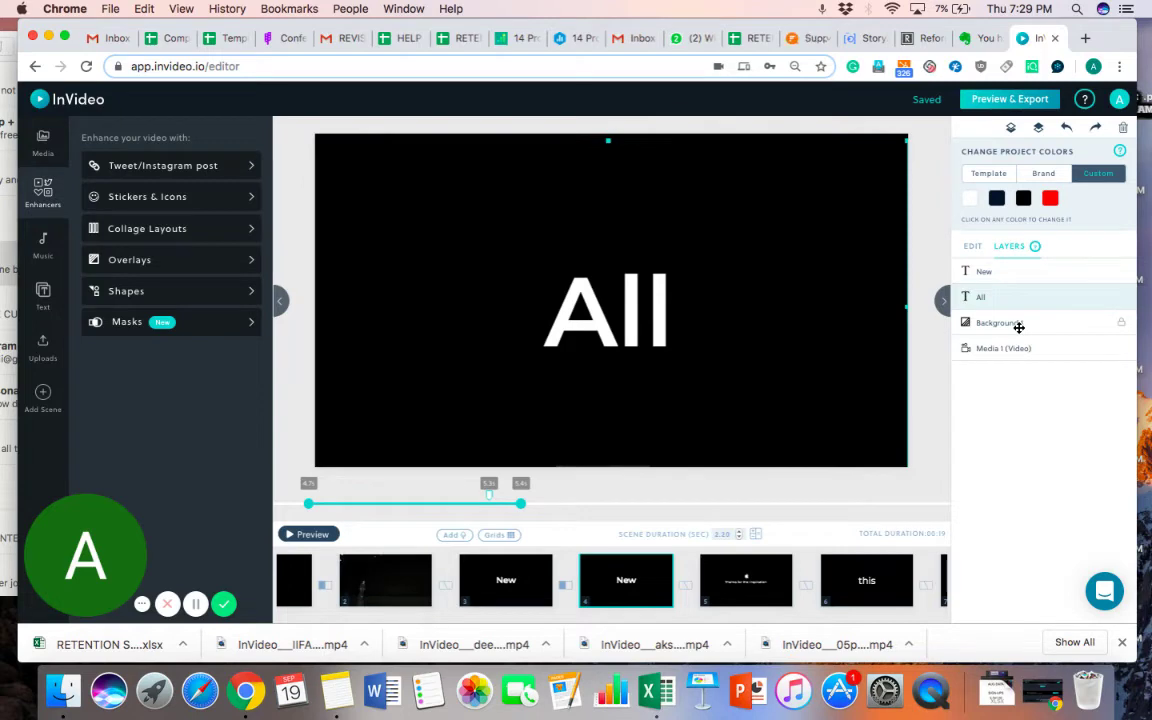
Step: Nudge the "All" text slightly higher in the frame and lock its layer
click(1018, 324)
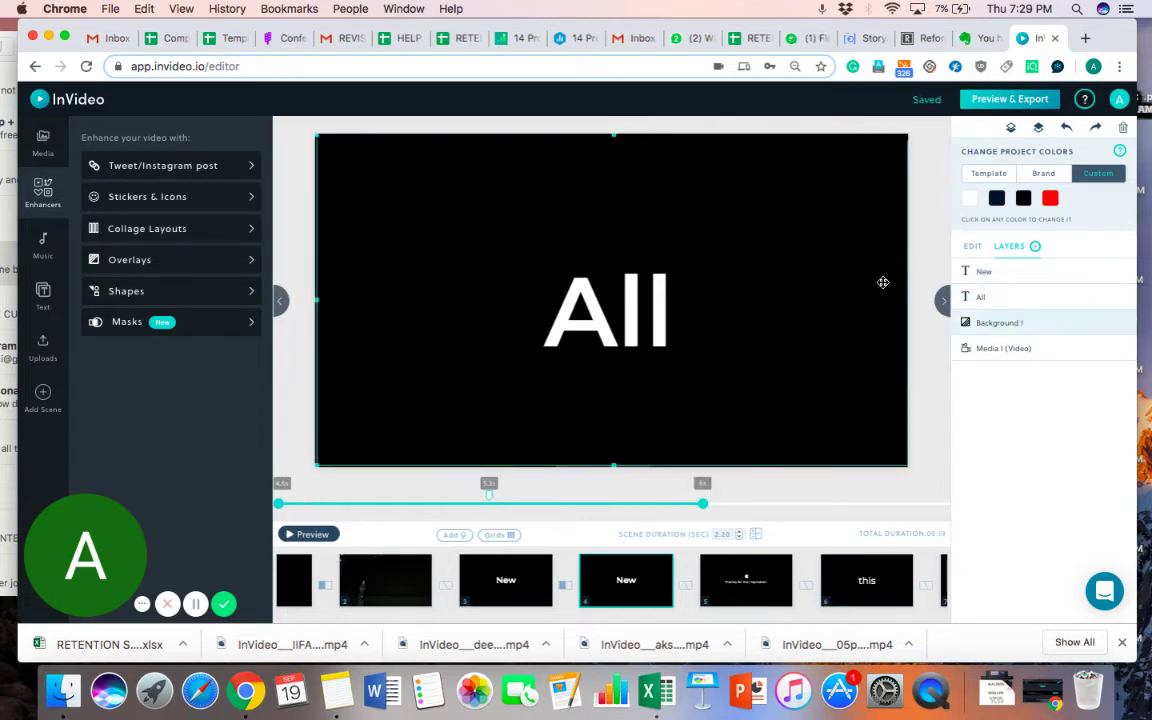
drag(882, 283, 882, 231)
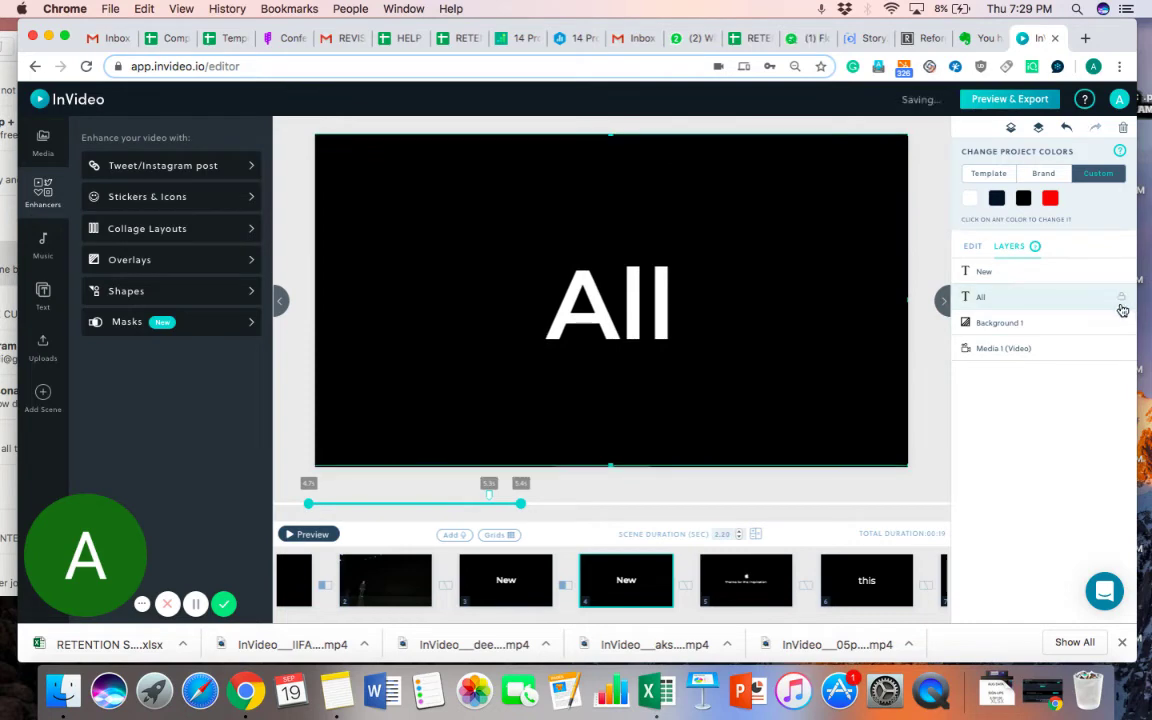
click(1120, 297)
Step: Slide the Background 1 layer off and back over the frame, and view the video past the background's end, at 6.1 s
click(1015, 321)
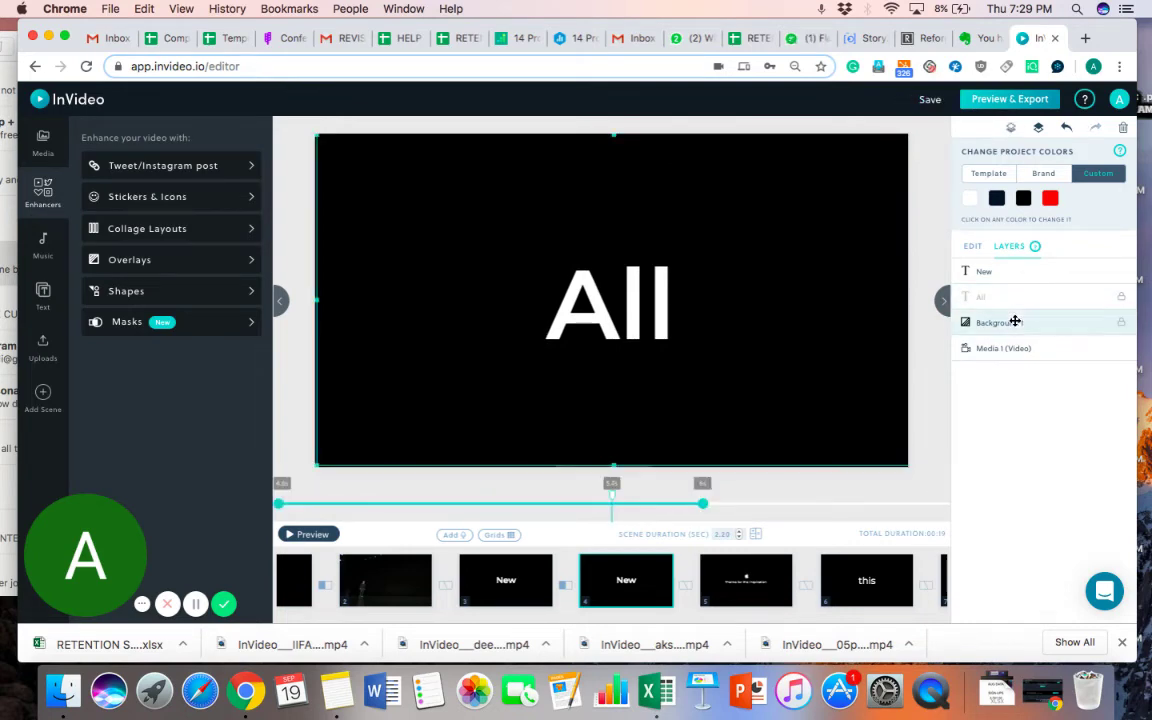
drag(850, 404, 849, 301)
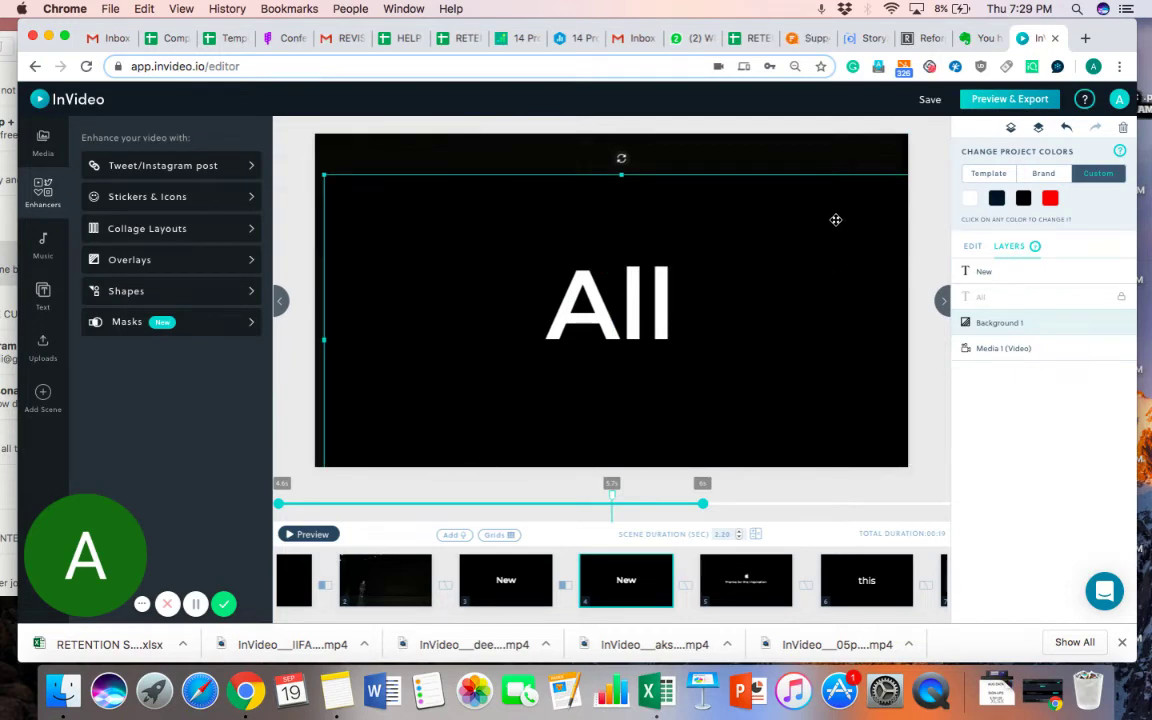
drag(836, 219, 846, 254)
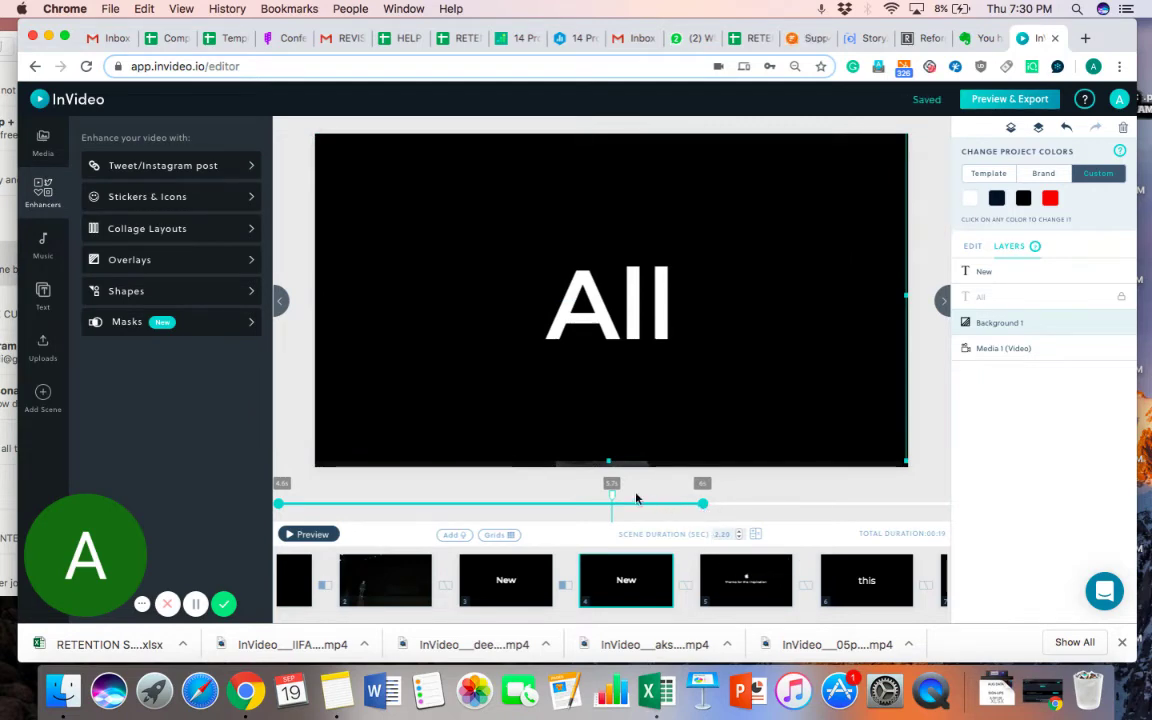
click(701, 502)
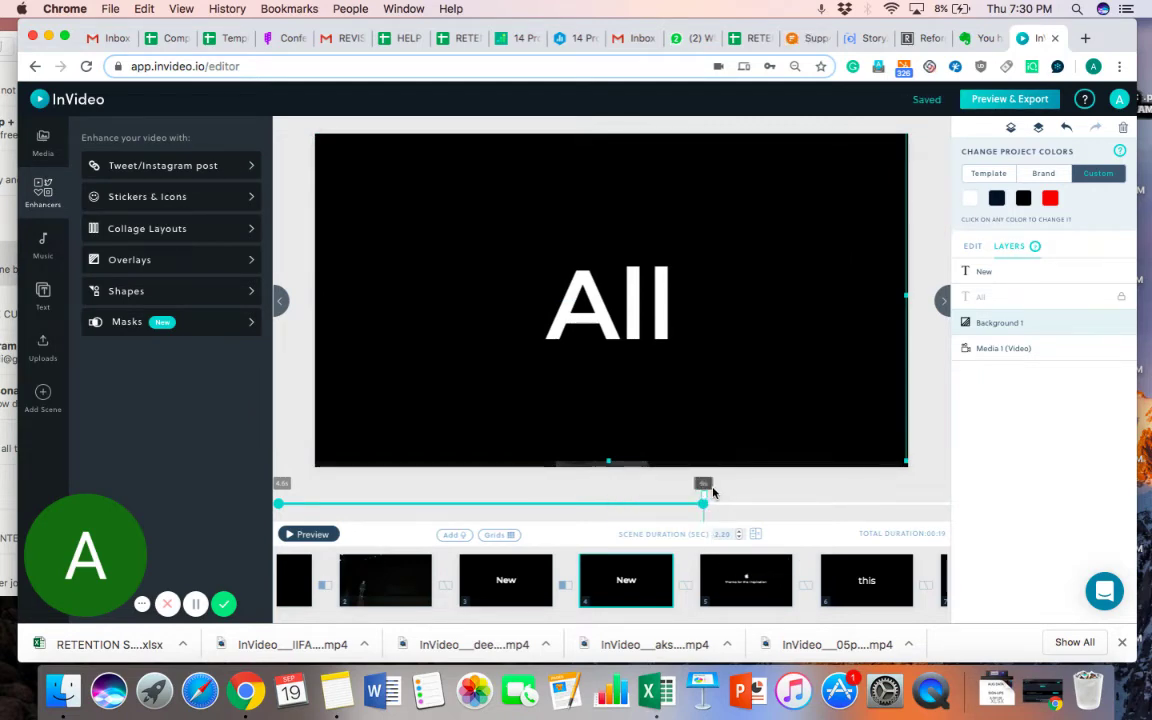
click(723, 494)
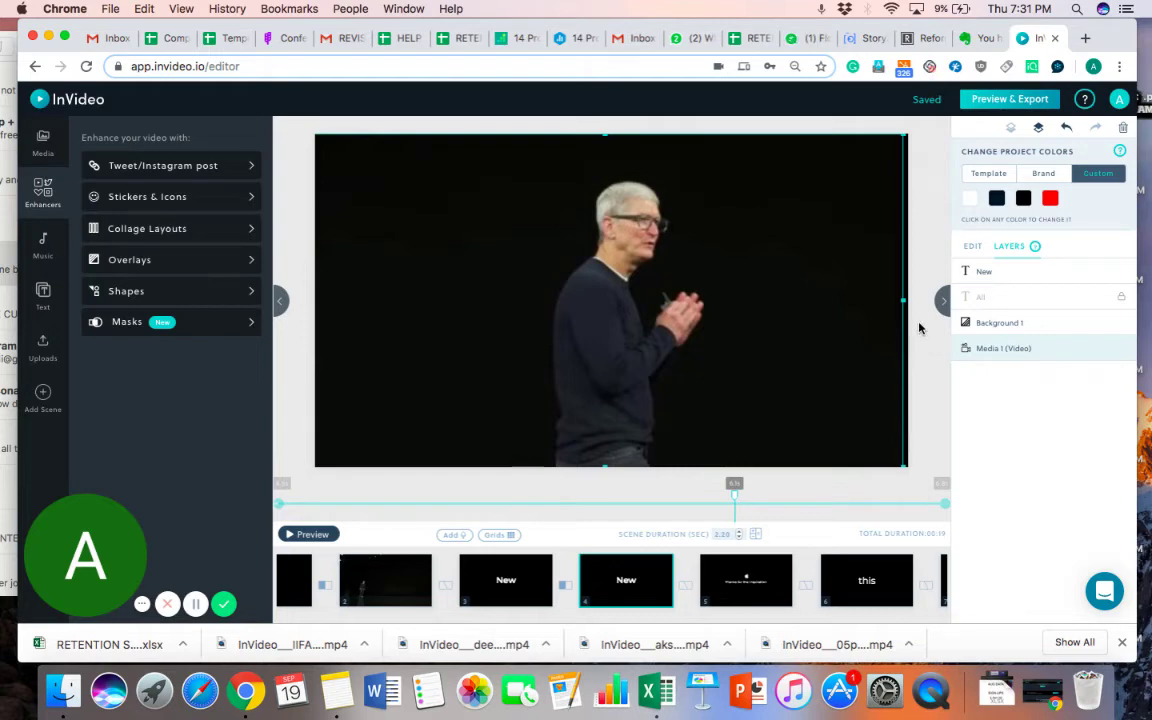
Step: Open the "Thanks for the inspiration" scene and nudge its Apple logo video slightly to the right
mouse_move(748, 590)
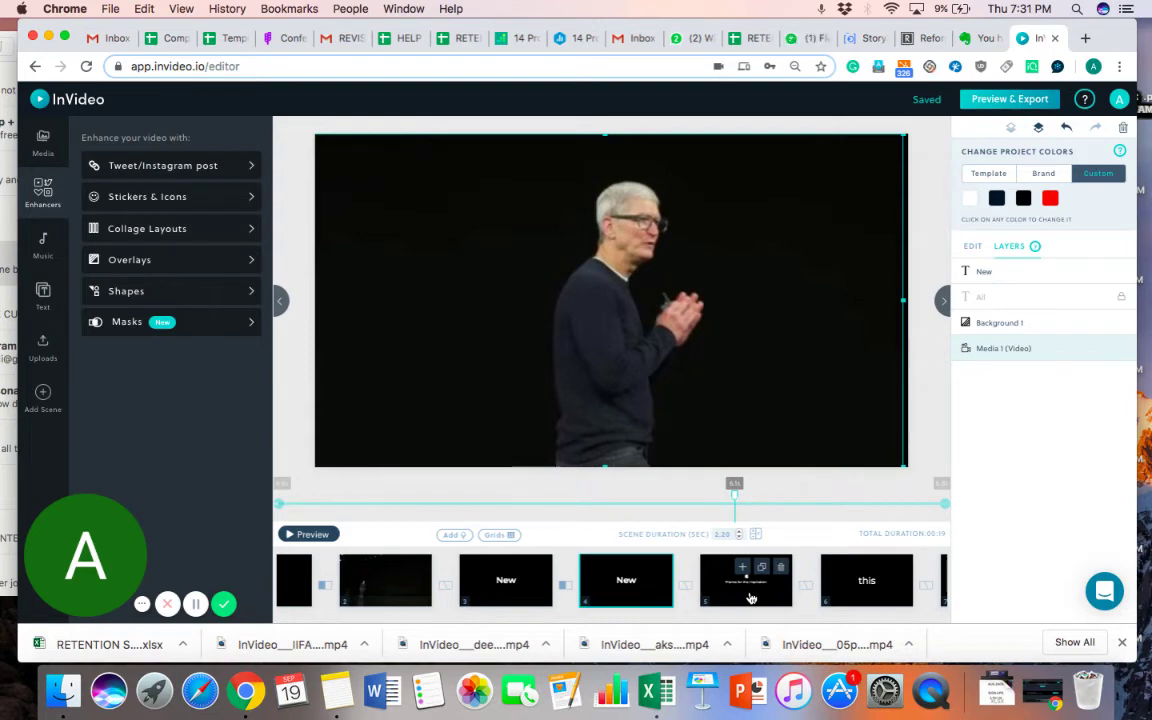
click(750, 597)
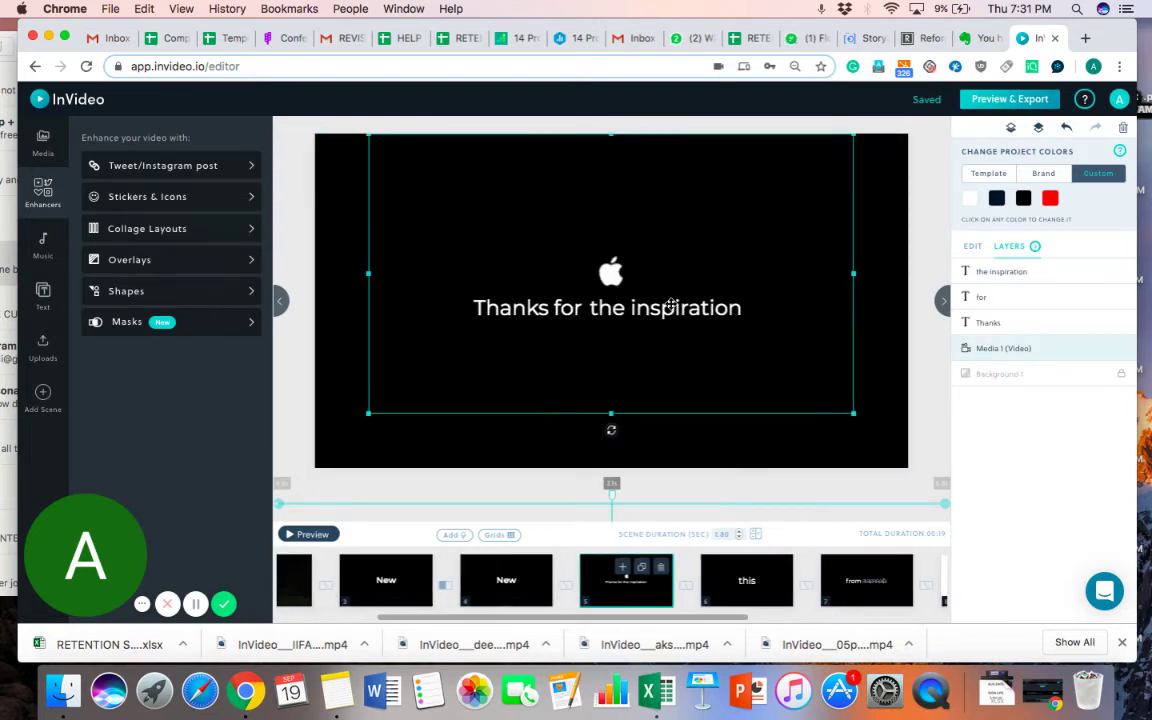
mouse_move(753, 280)
mouse_down()
mouse_move(764, 355)
mouse_move(758, 270)
mouse_move(763, 280)
mouse_up()
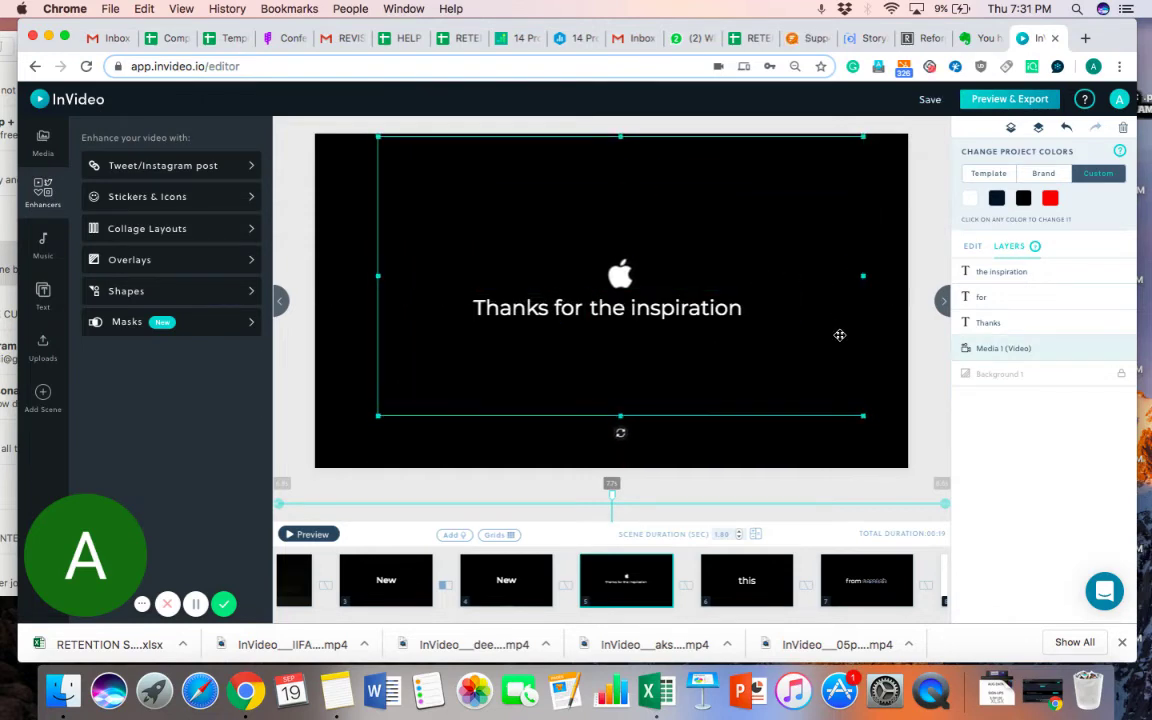
Step: Open the "We made this" scene and preview its word-by-word animation
mouse_move(736, 604)
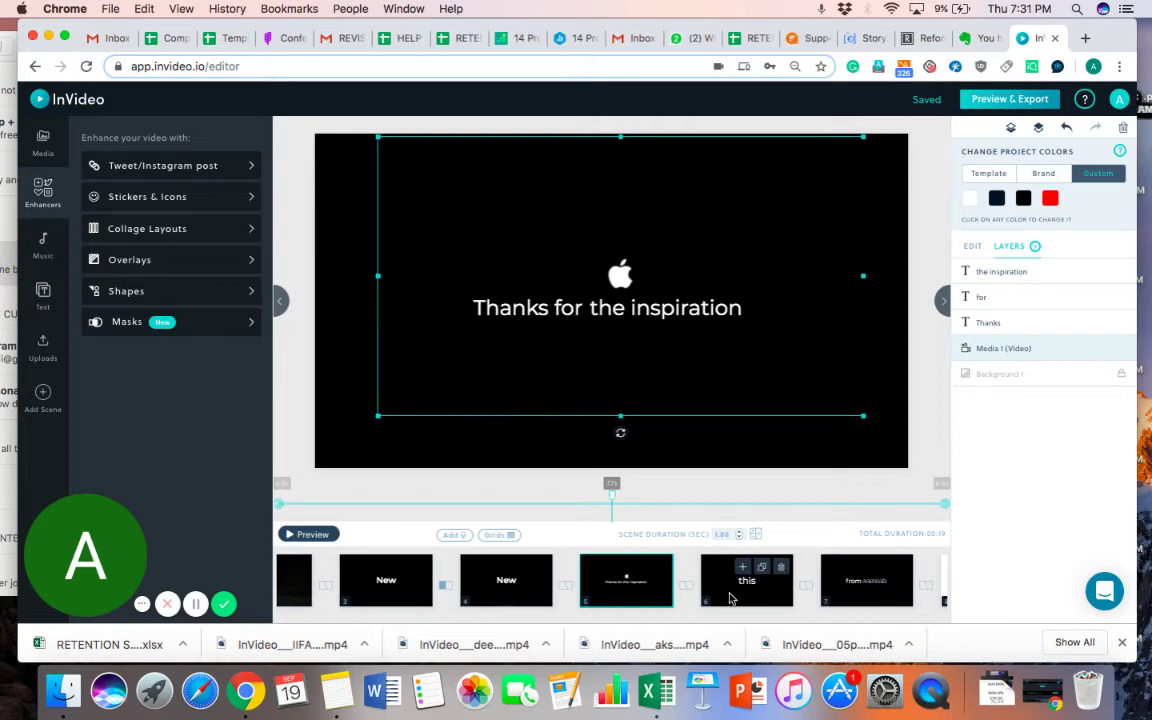
click(728, 592)
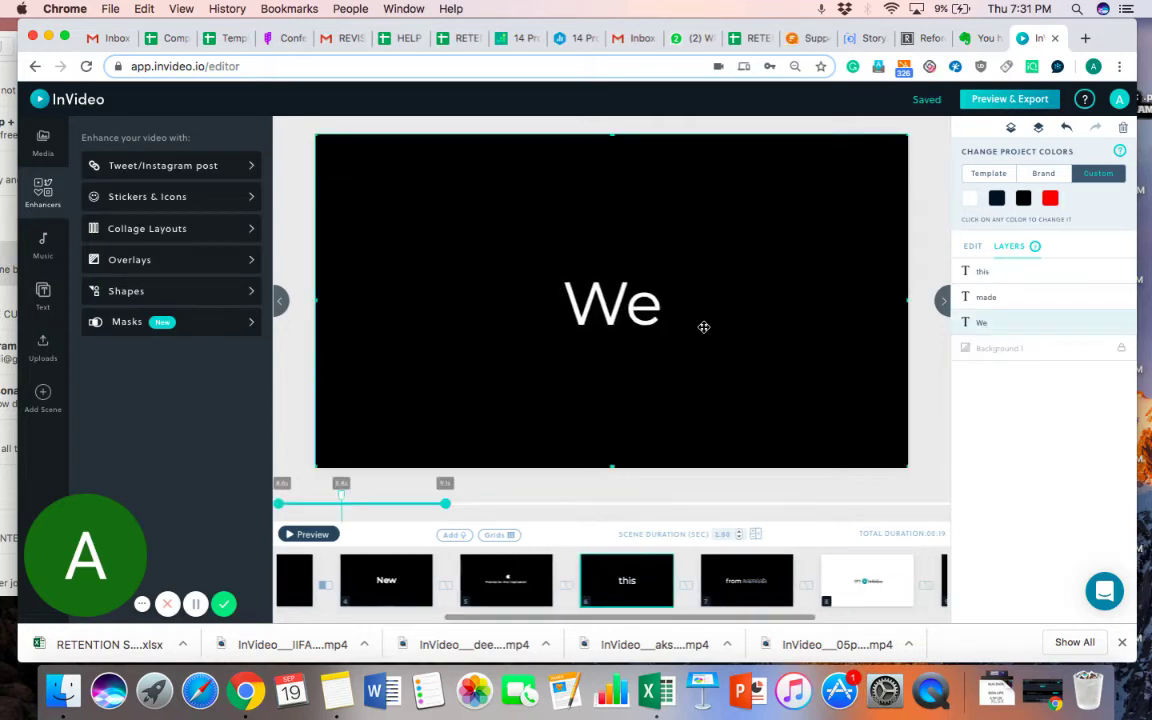
click(289, 537)
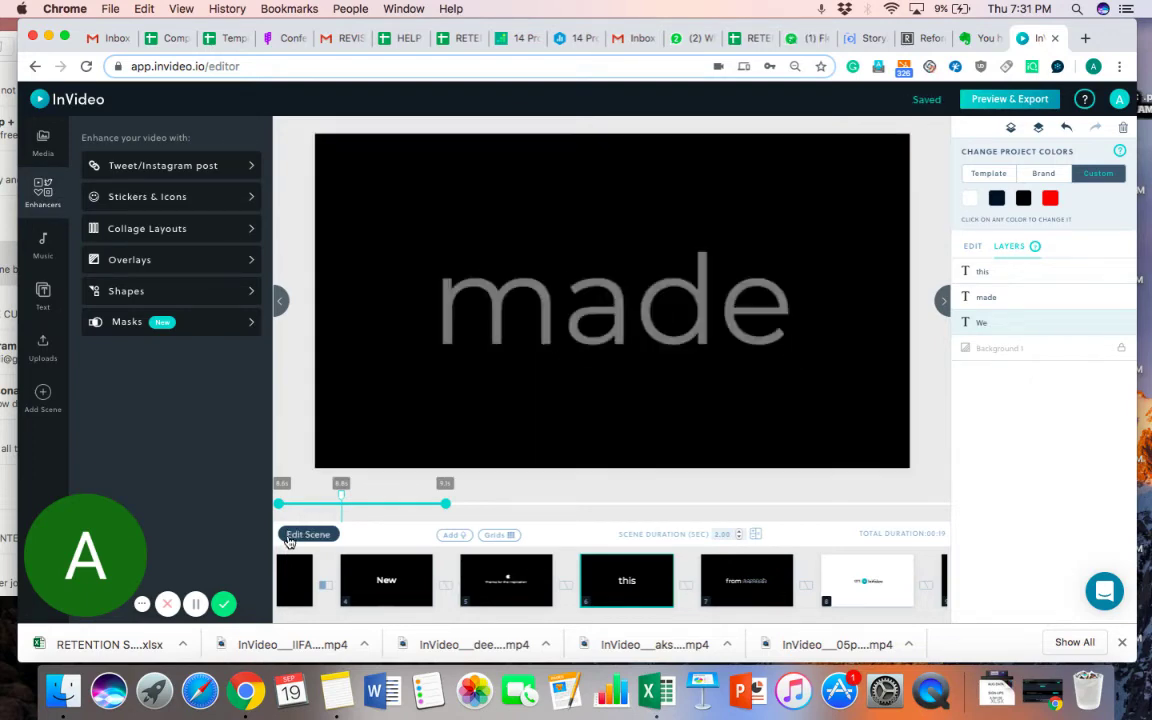
click(289, 537)
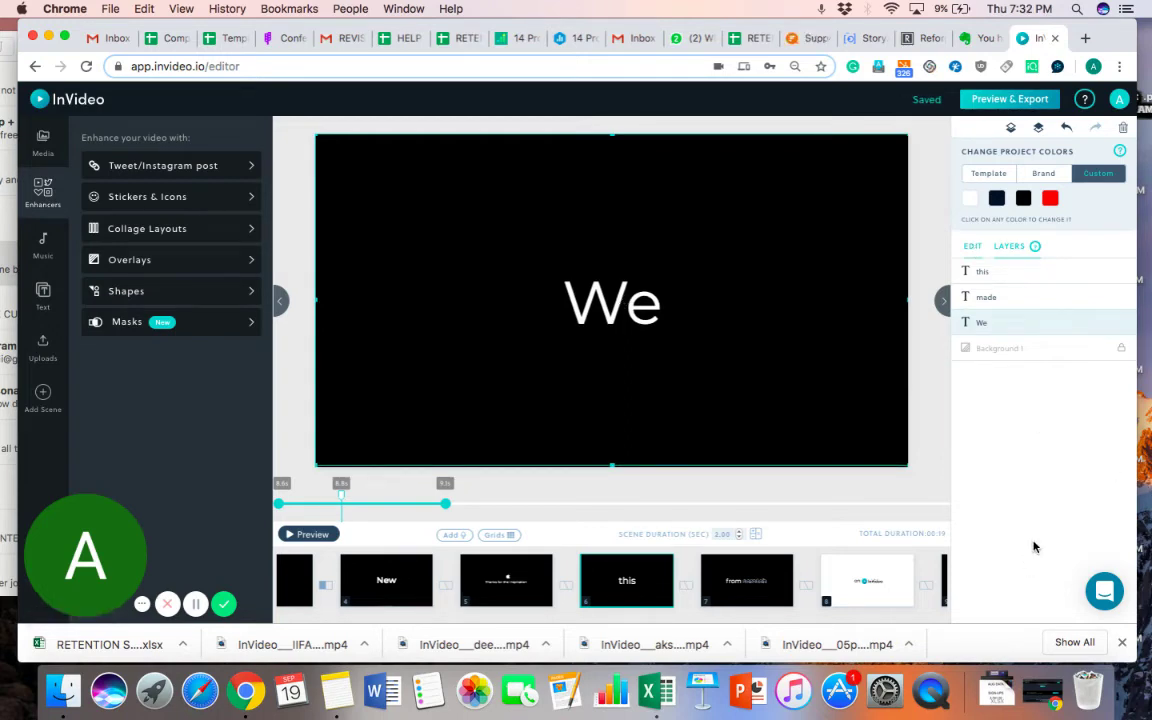
Step: Examine the in and out animation settings of the "We" text
click(610, 295)
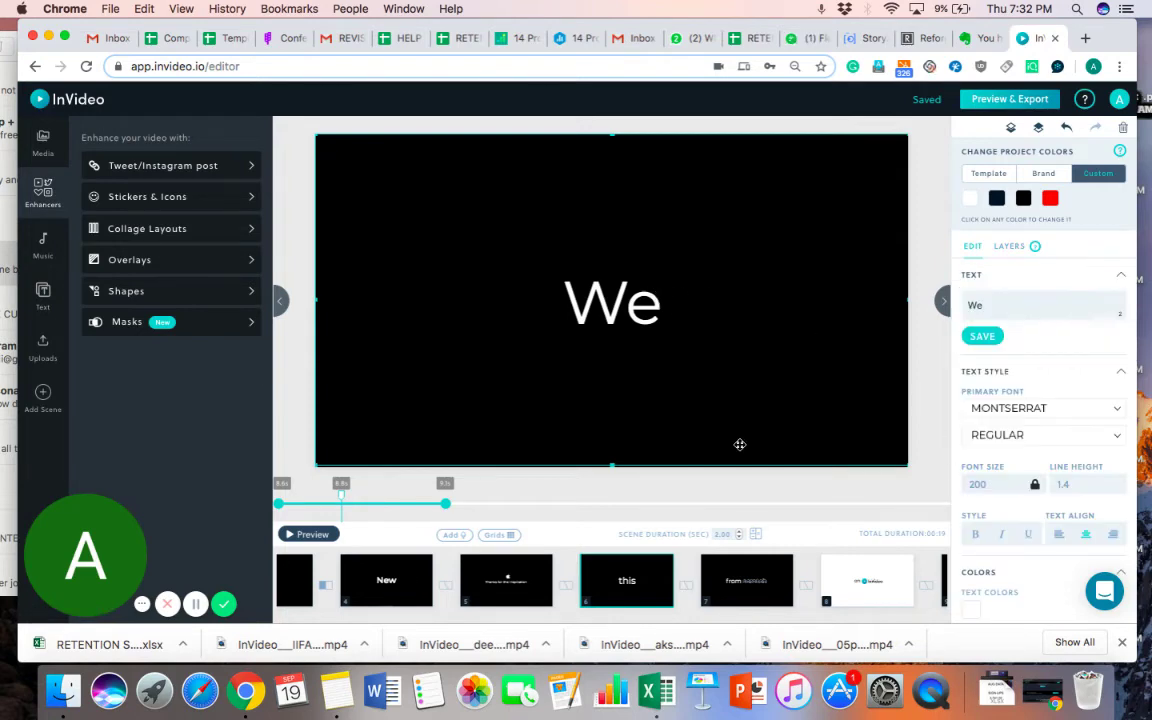
scroll(1010, 432, down, 5)
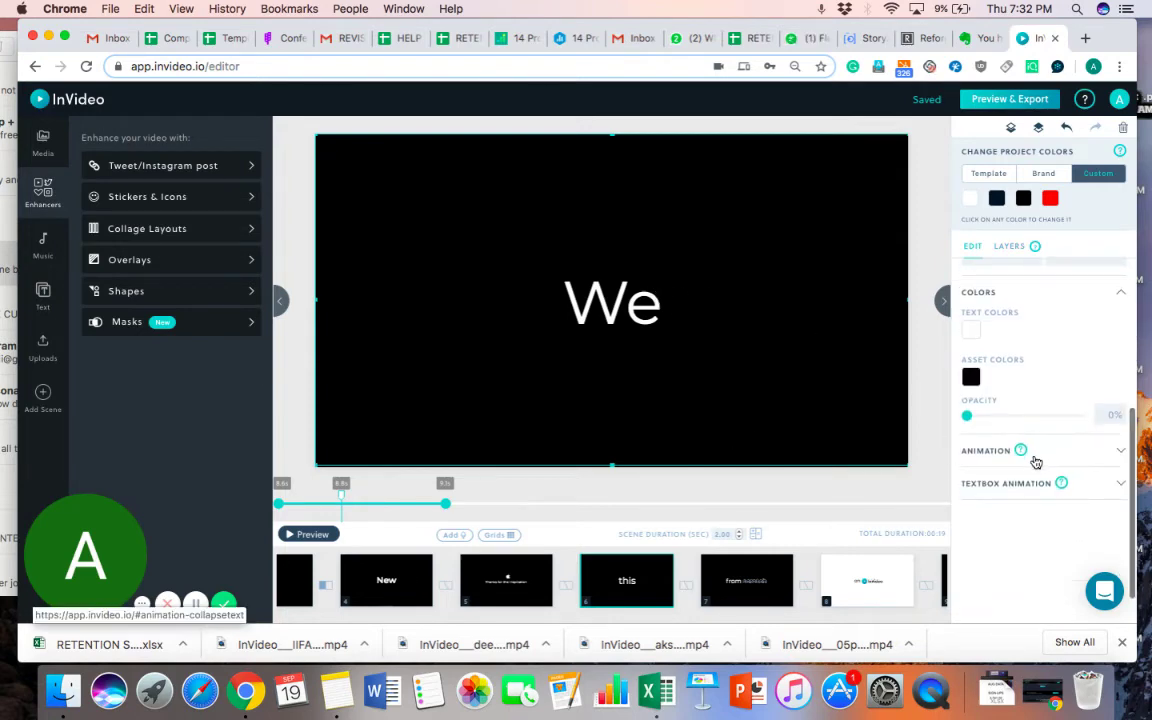
click(1033, 455)
scroll(1035, 461, down, 3)
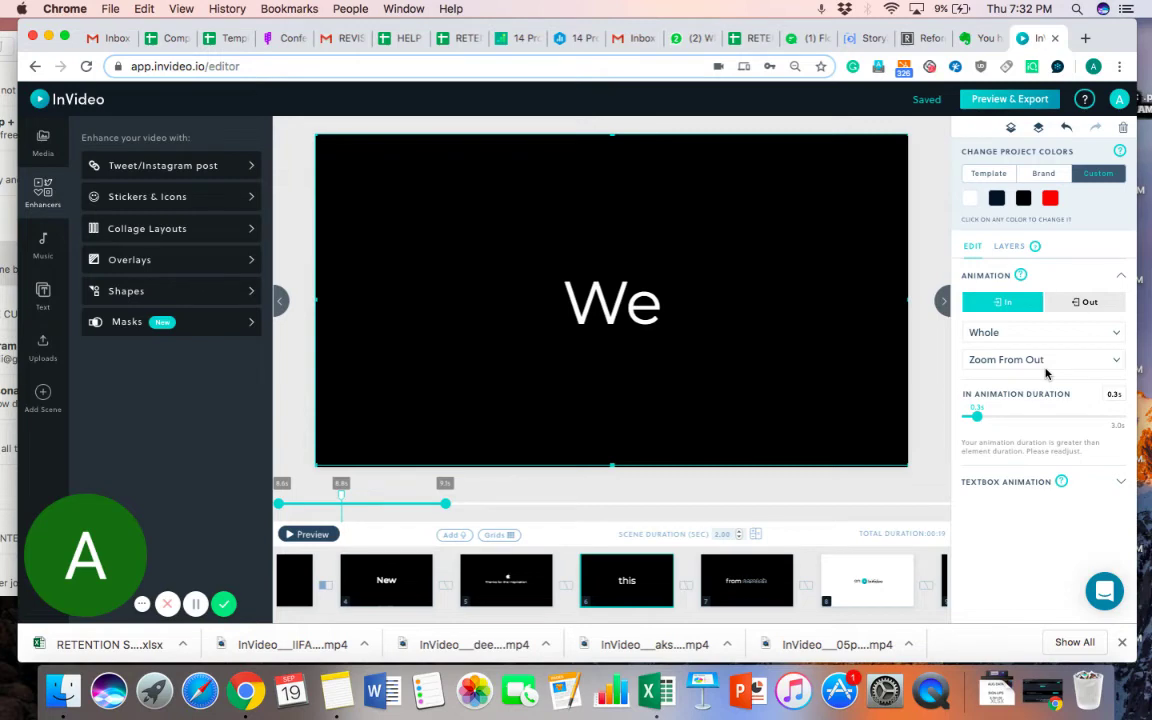
click(1082, 303)
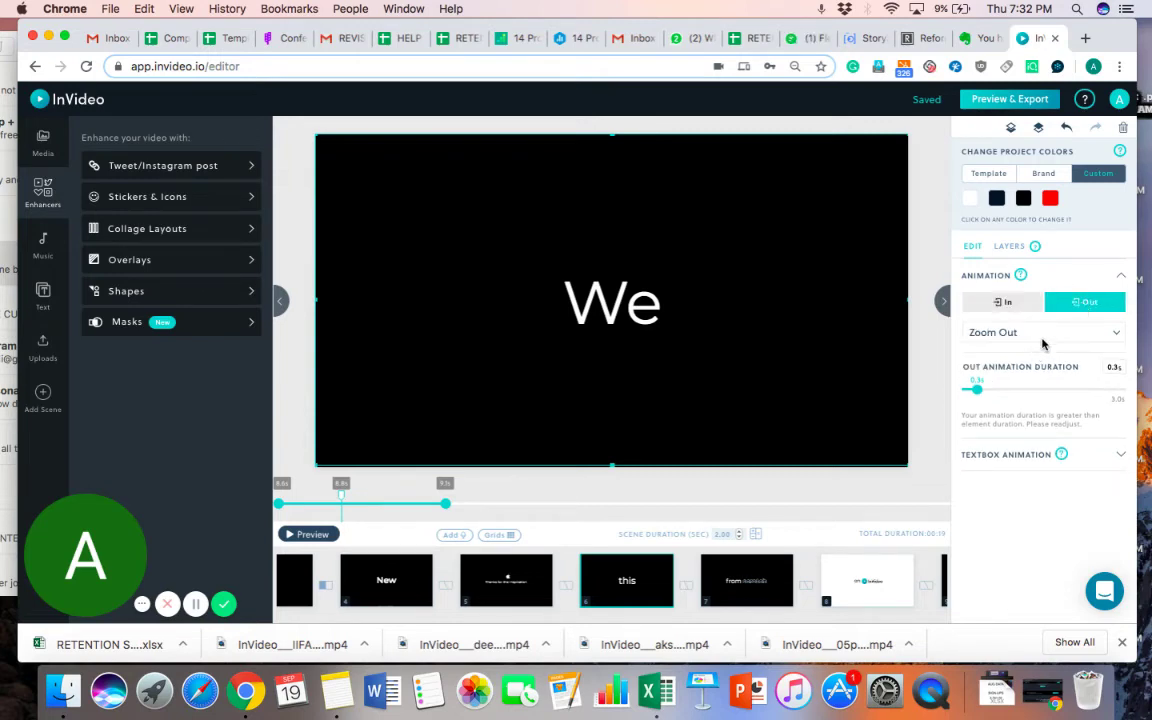
Step: Try the "We" text up and left of centre, preview the scene, and undo the move
drag(504, 278, 475, 247)
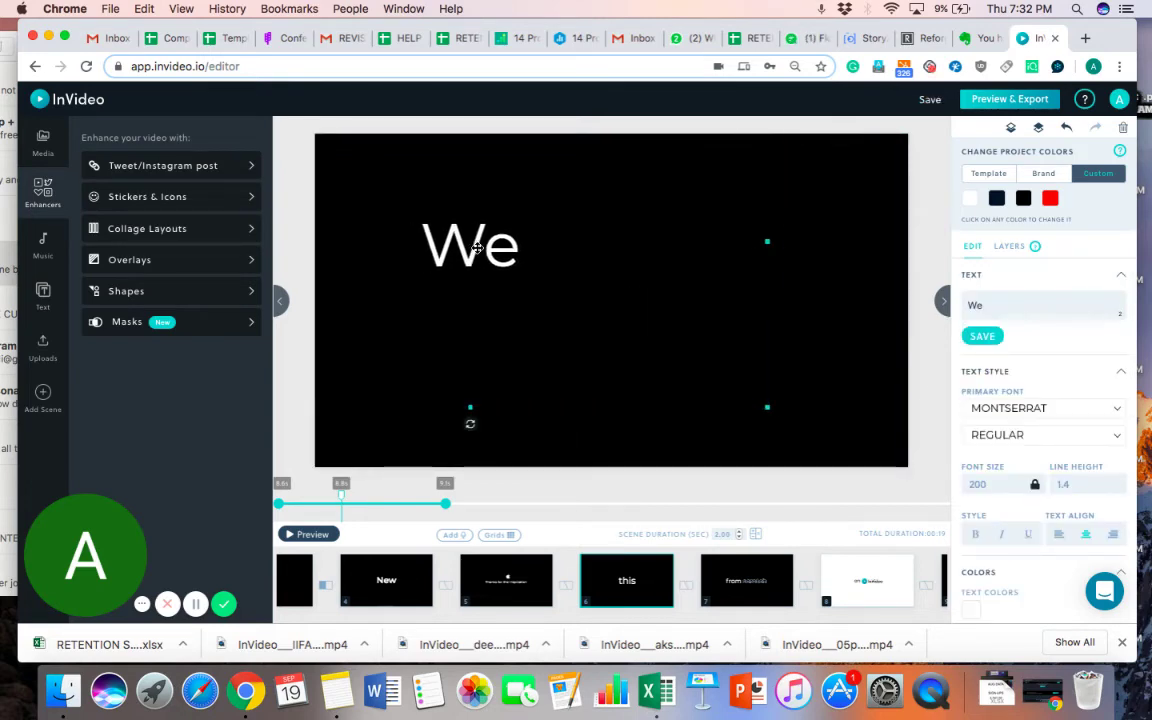
click(291, 536)
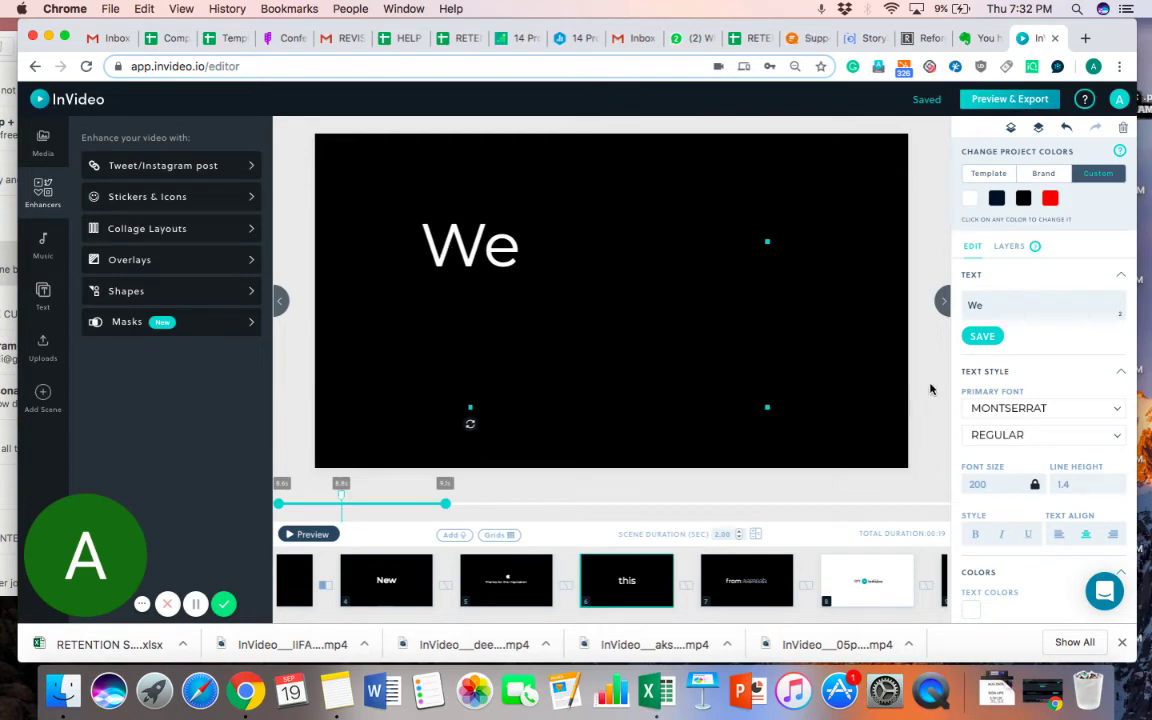
key(super+z)
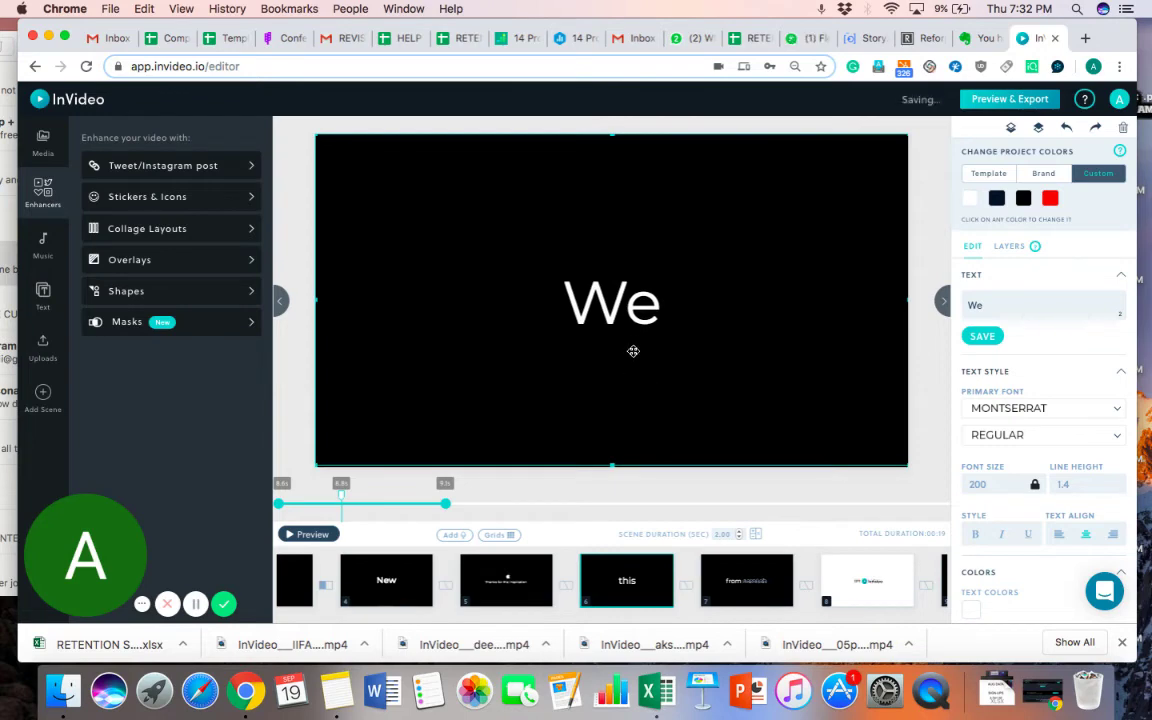
Step: Preview the scene with "We" centred and inspect the timings of the "We", "made" and "this" layers
click(294, 536)
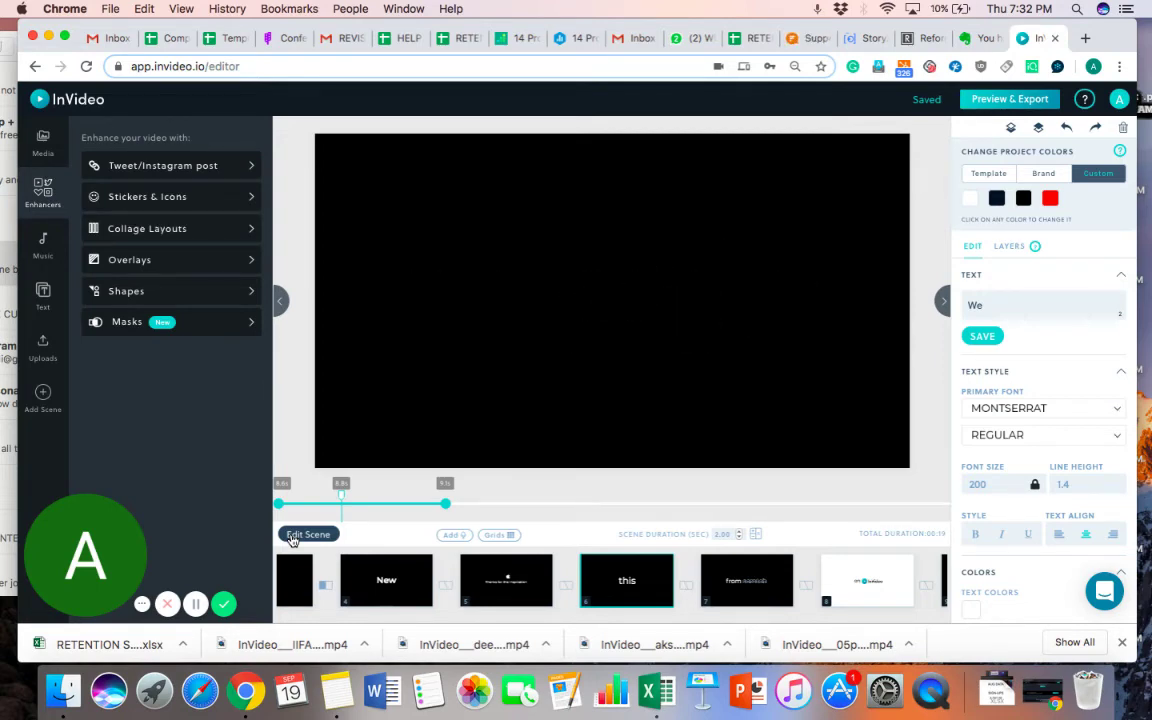
click(293, 538)
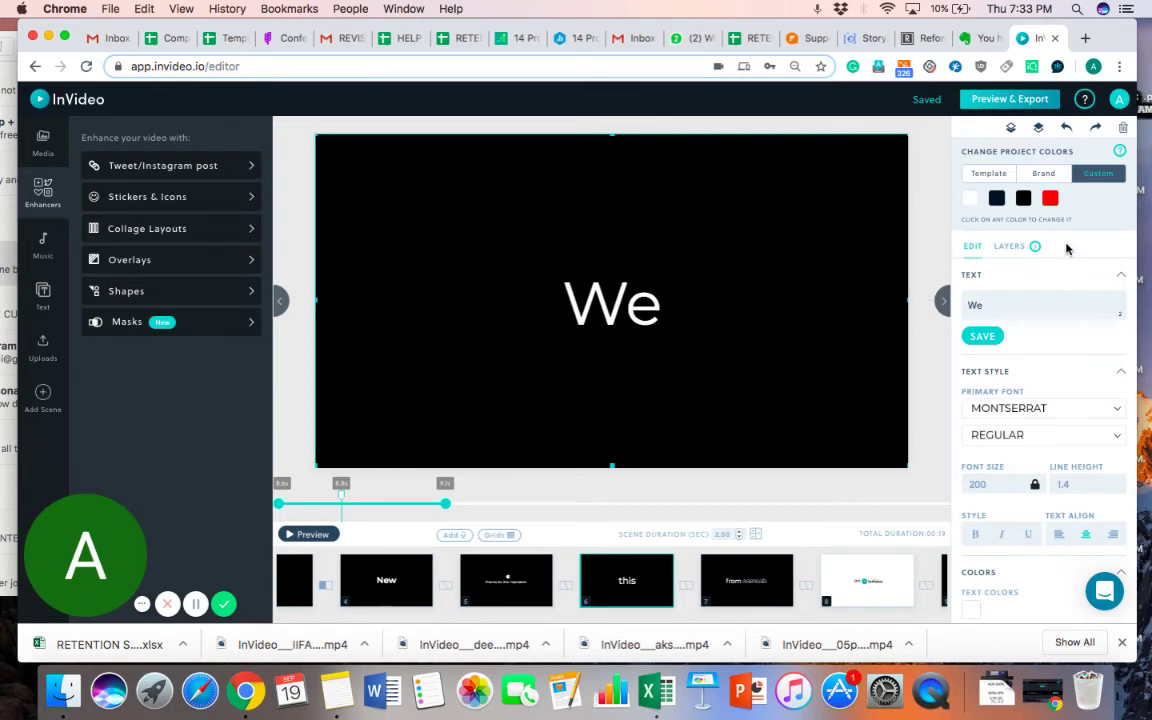
click(1010, 246)
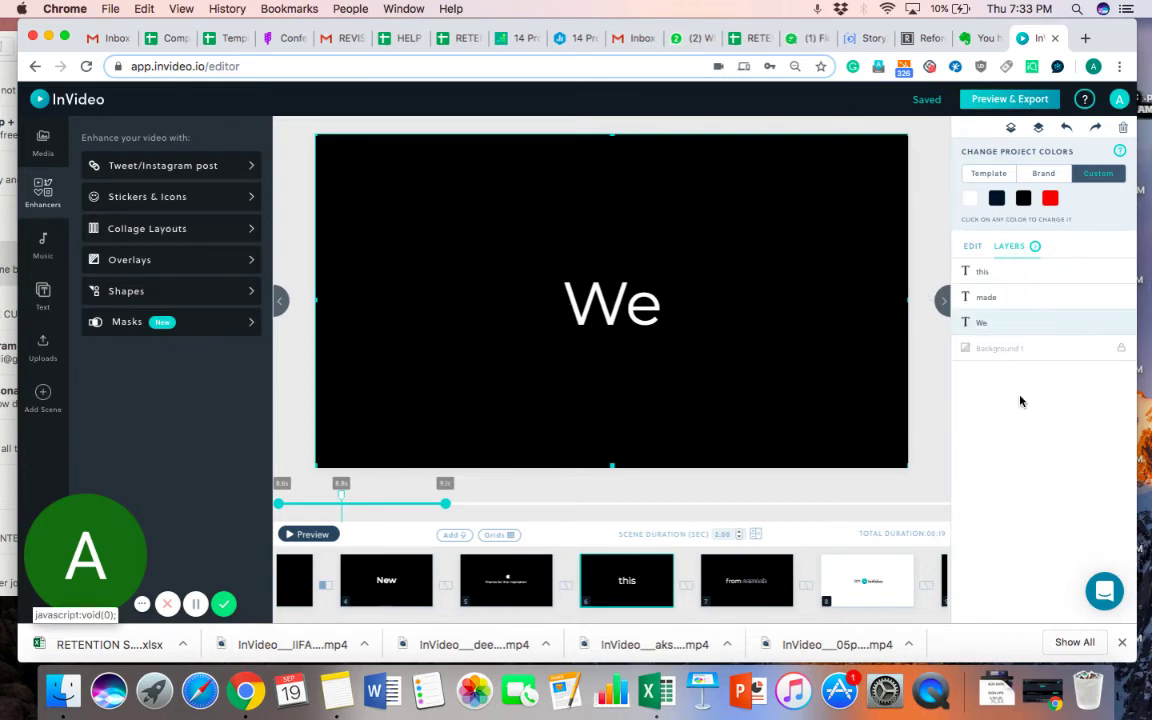
click(996, 324)
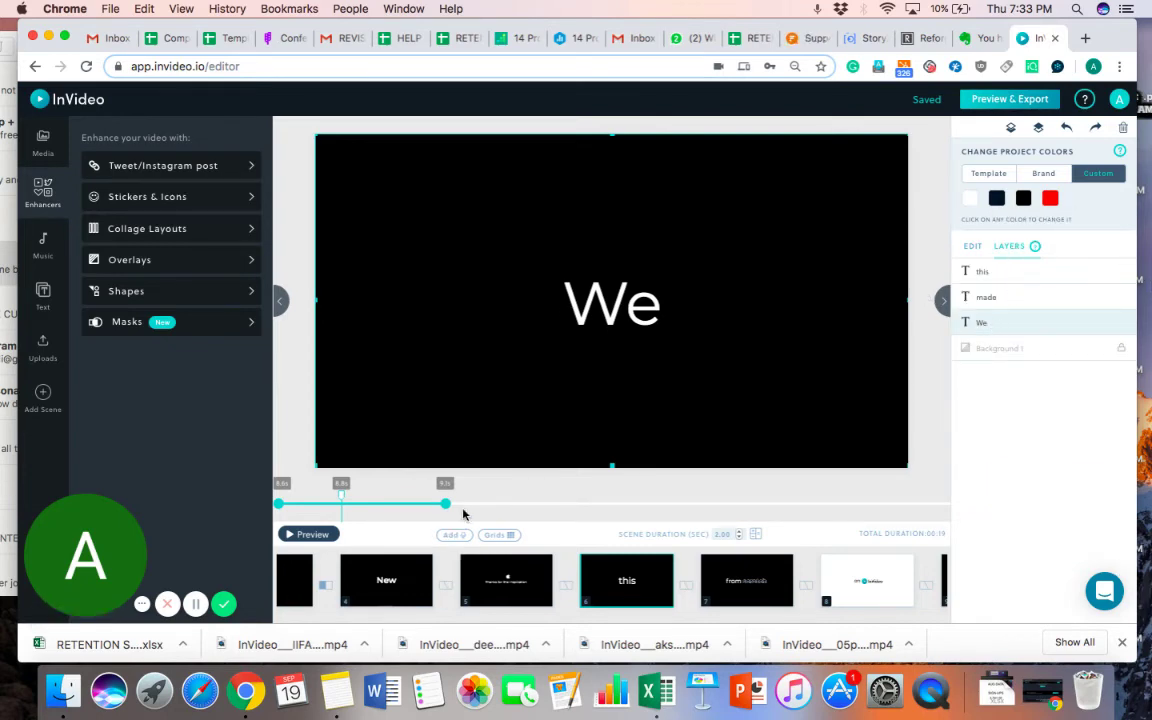
click(1011, 297)
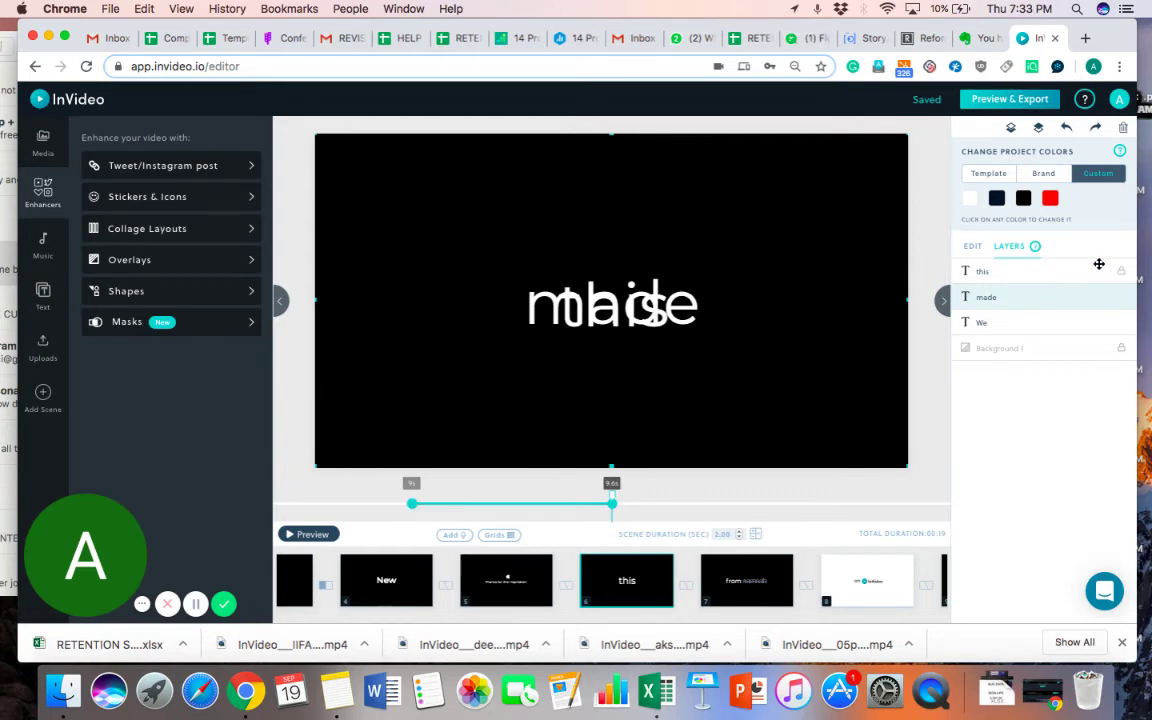
click(990, 272)
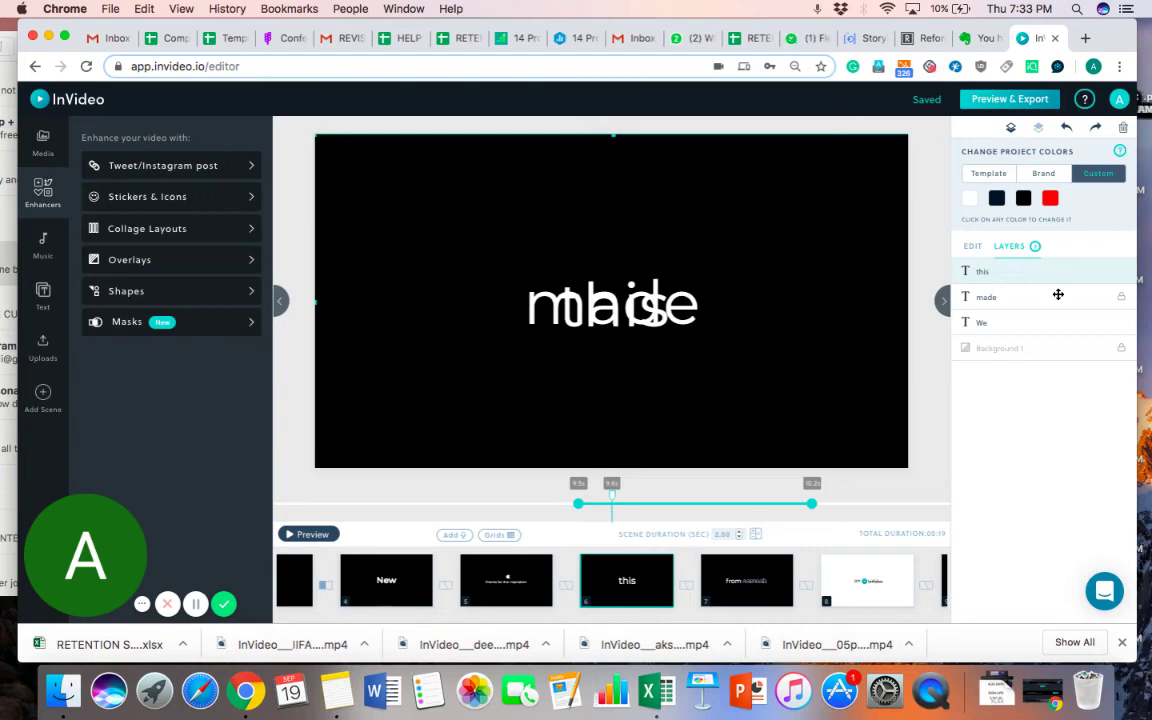
Step: Open the "from scratch" scene and preview its text animation
click(738, 598)
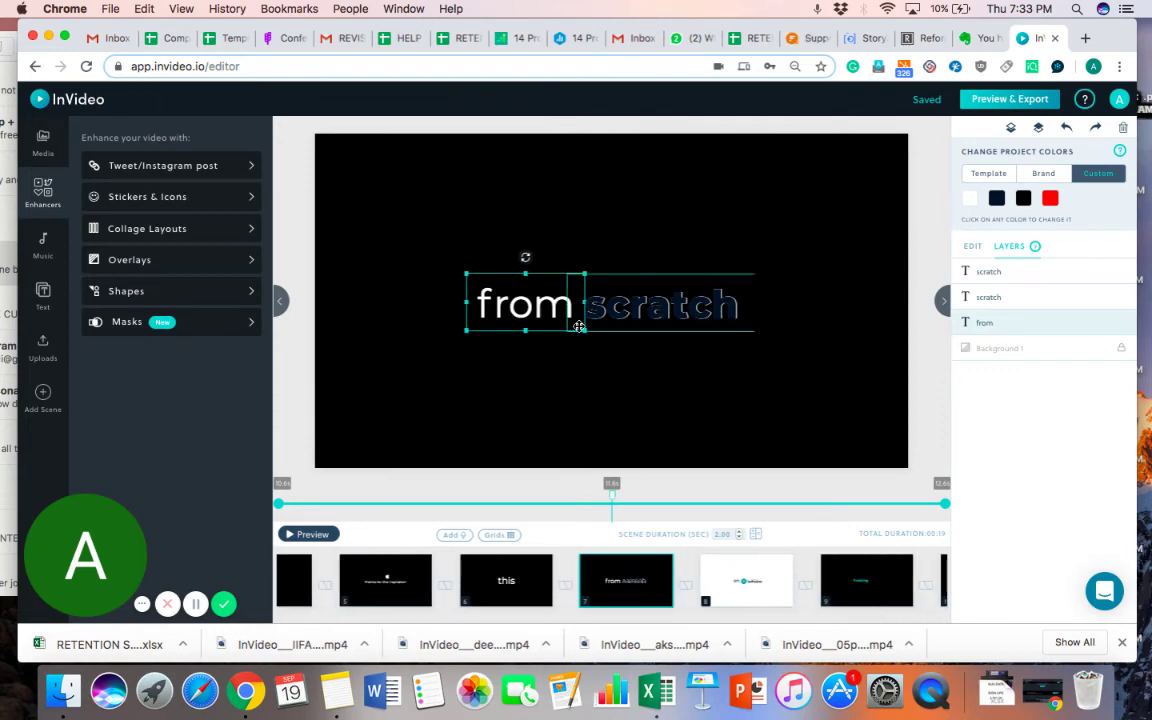
click(308, 534)
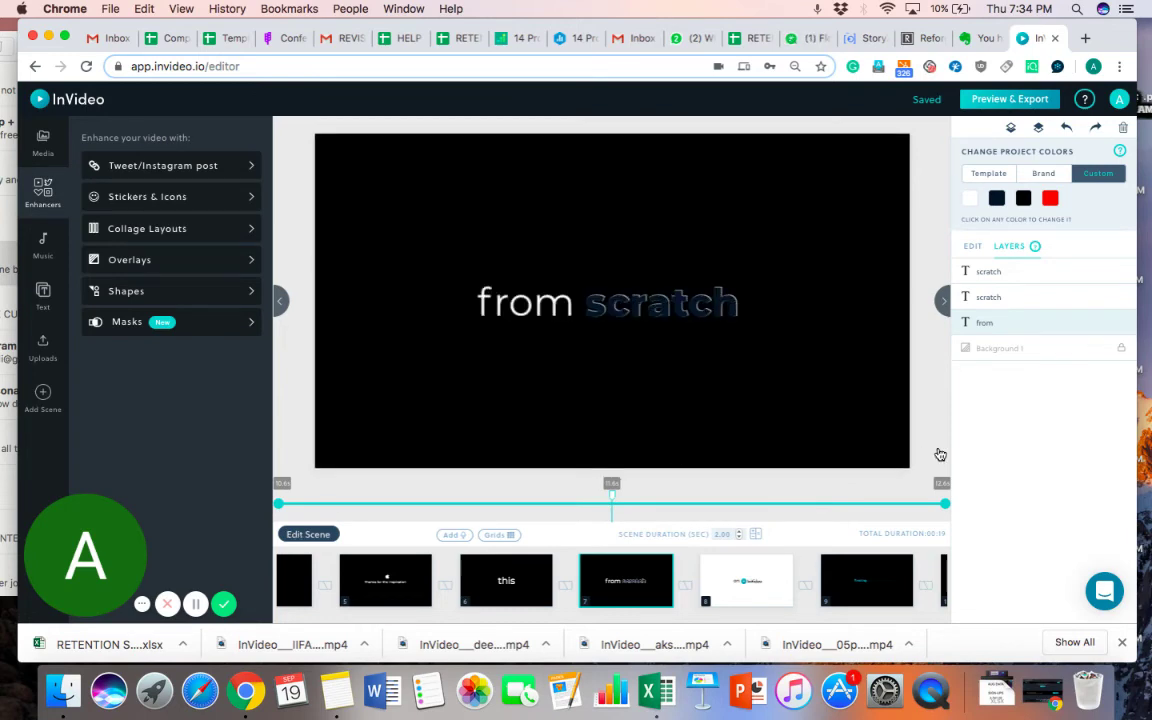
click(293, 538)
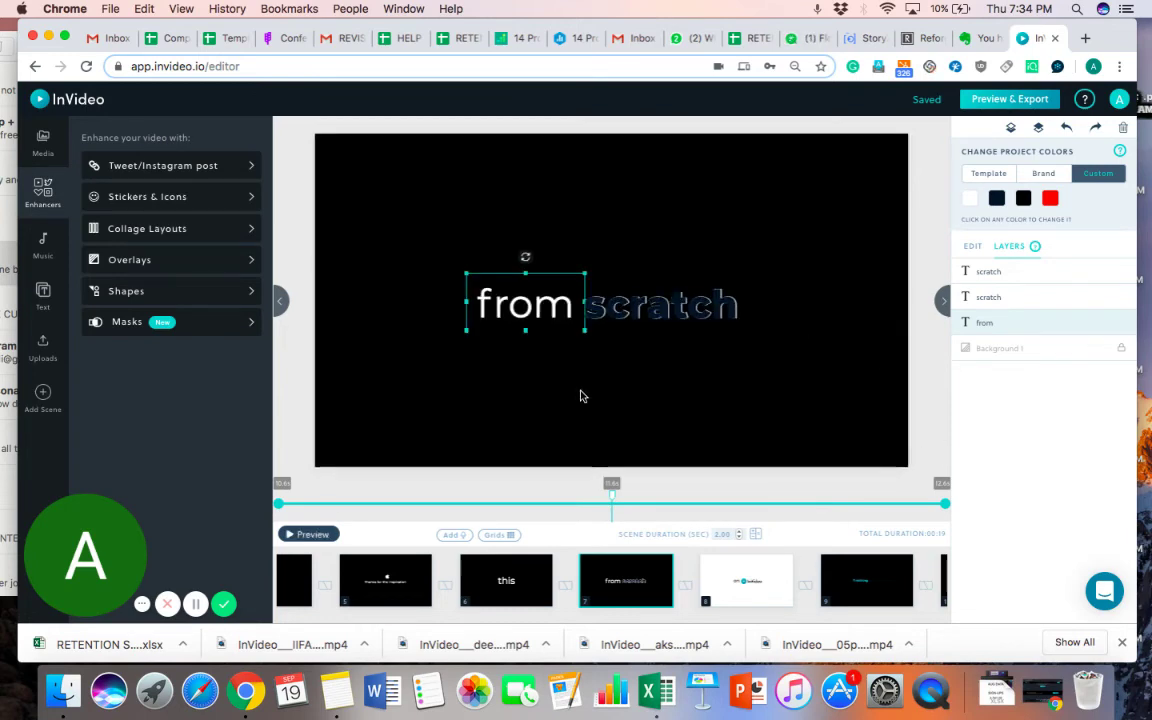
Step: Change the project's custom dark navy colour to bright blue (#1276e5)
click(997, 198)
click(1093, 228)
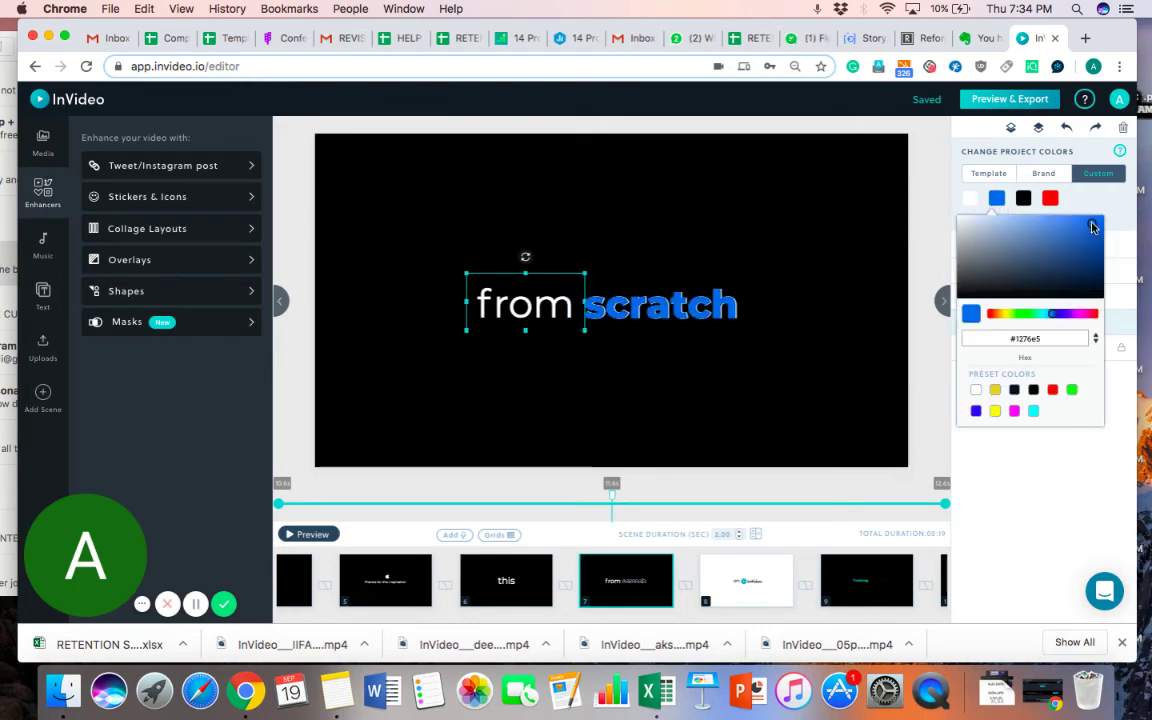
click(924, 233)
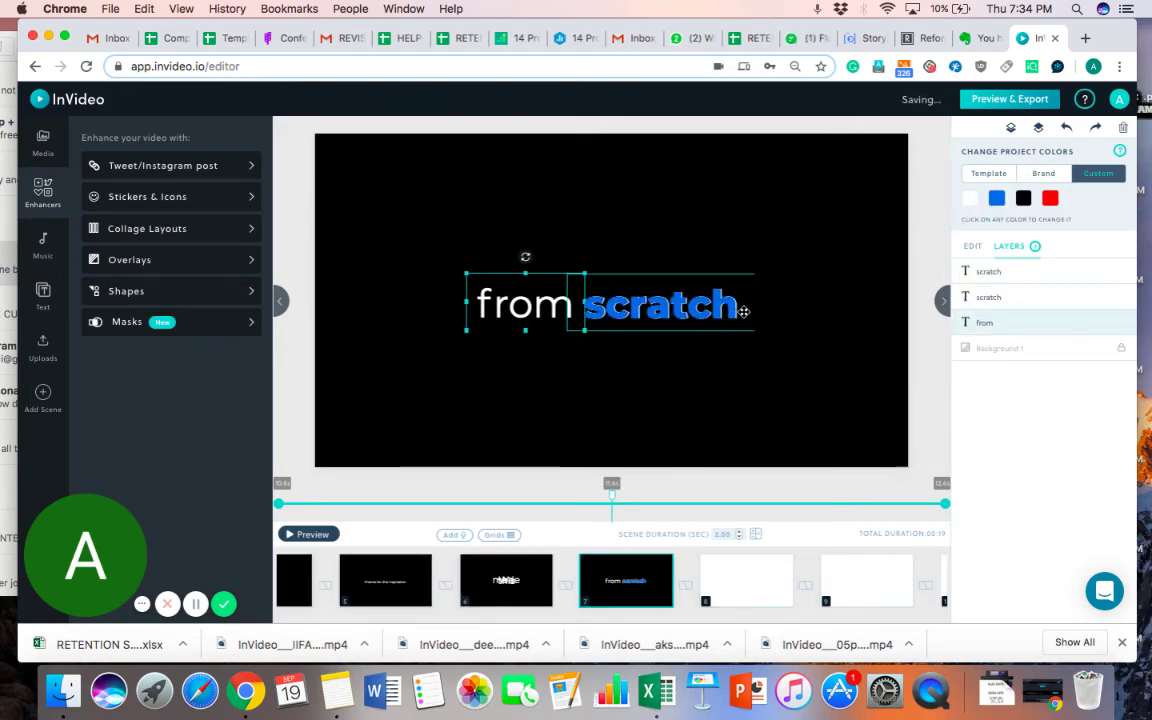
Step: Move the blue "scratch" text above its white copy, and place it back over the copy
click(661, 322)
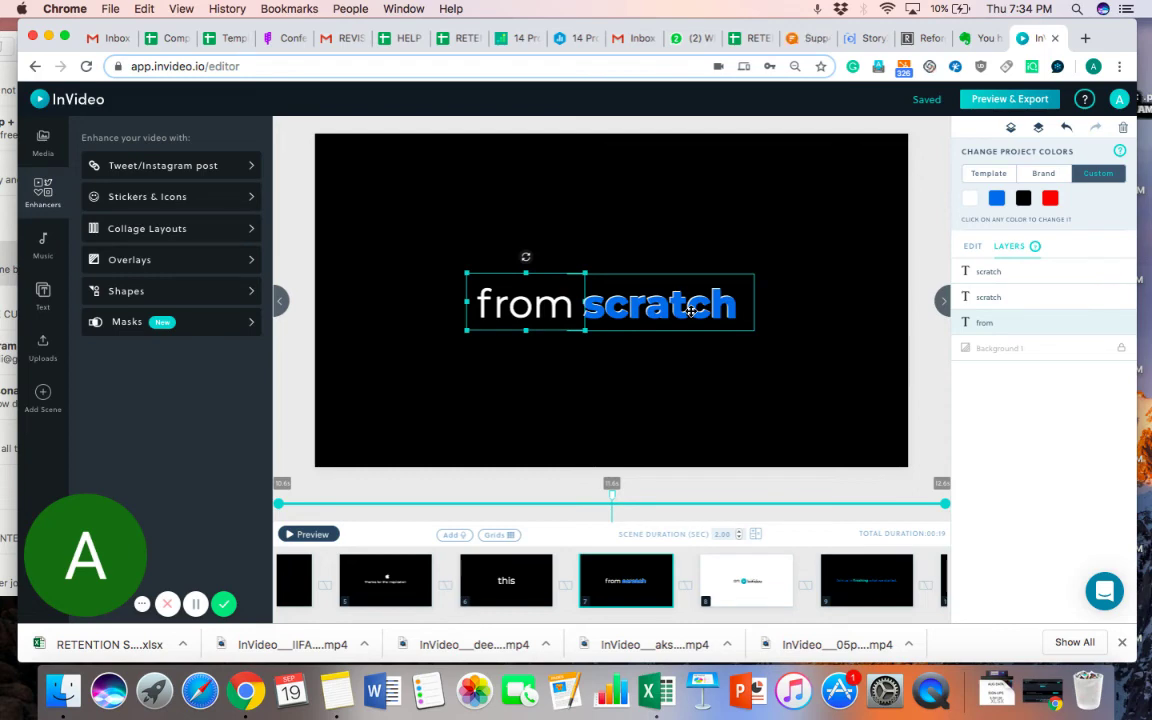
drag(690, 311, 697, 262)
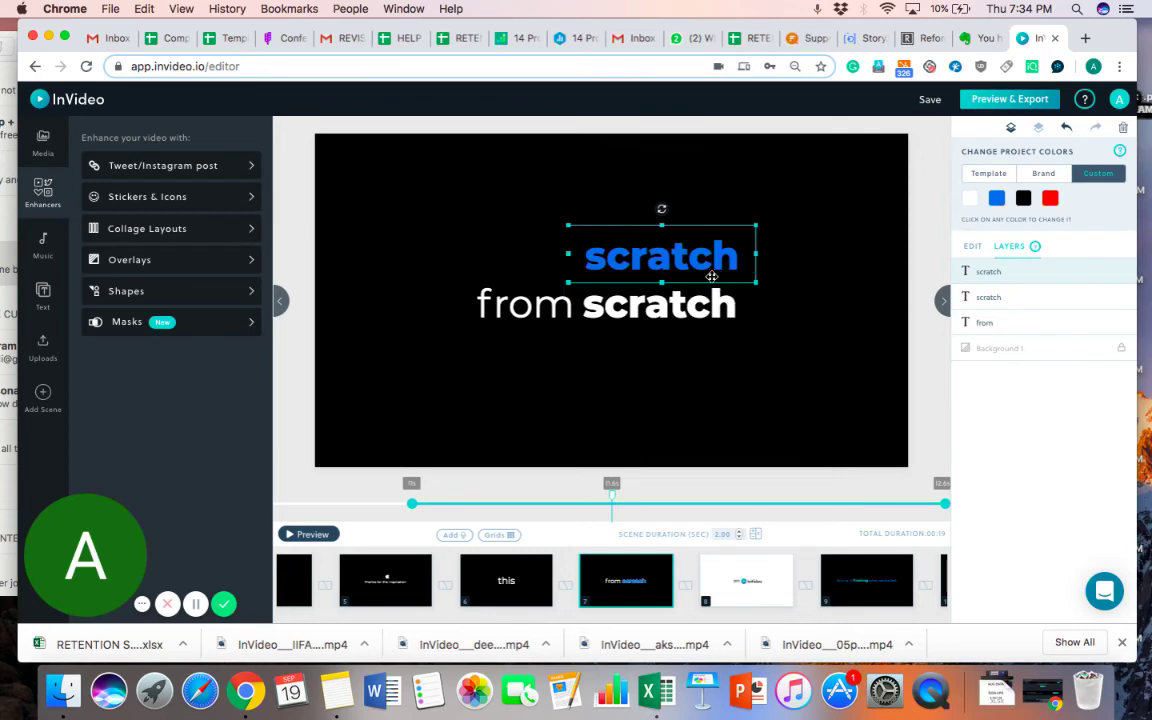
drag(686, 269, 684, 312)
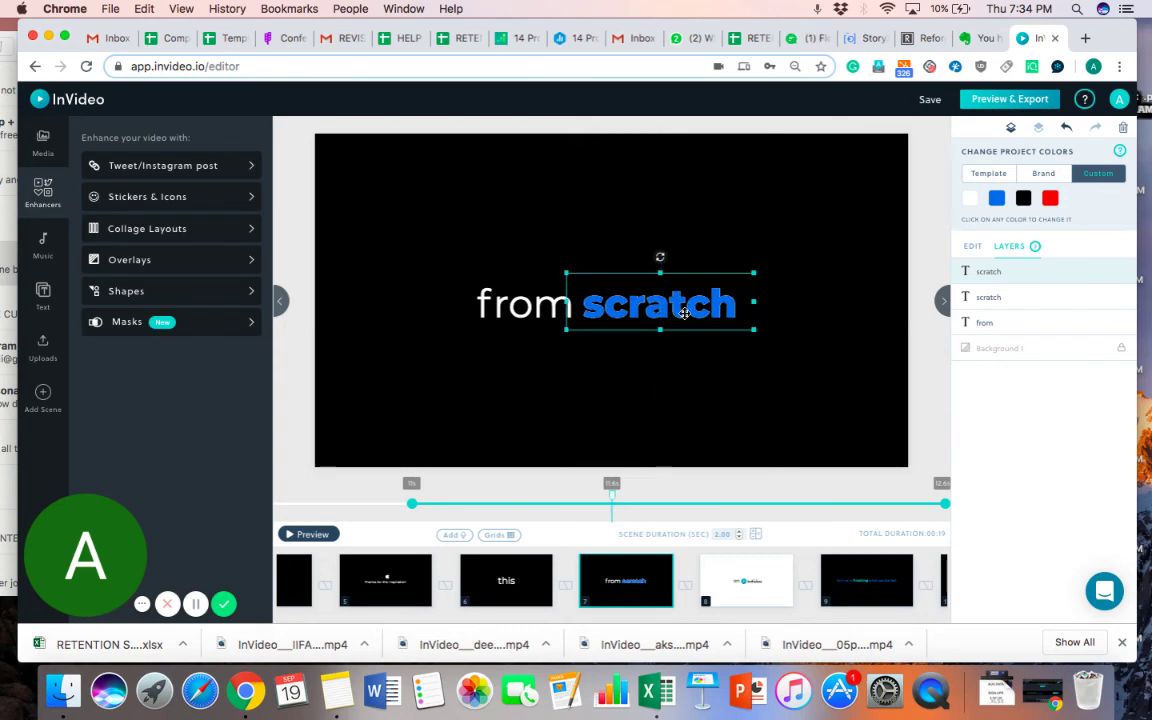
Step: Inspect the In animation settings of the blue "scratch" text and preview the scene
click(978, 250)
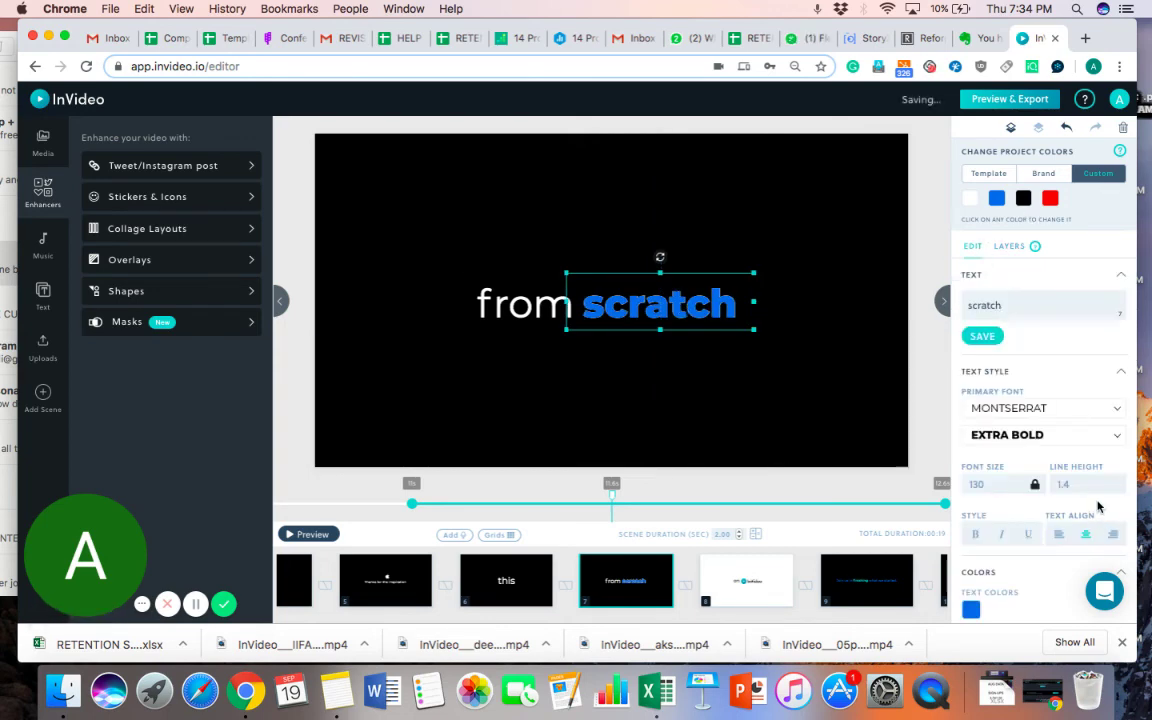
scroll(1097, 507, down, 5)
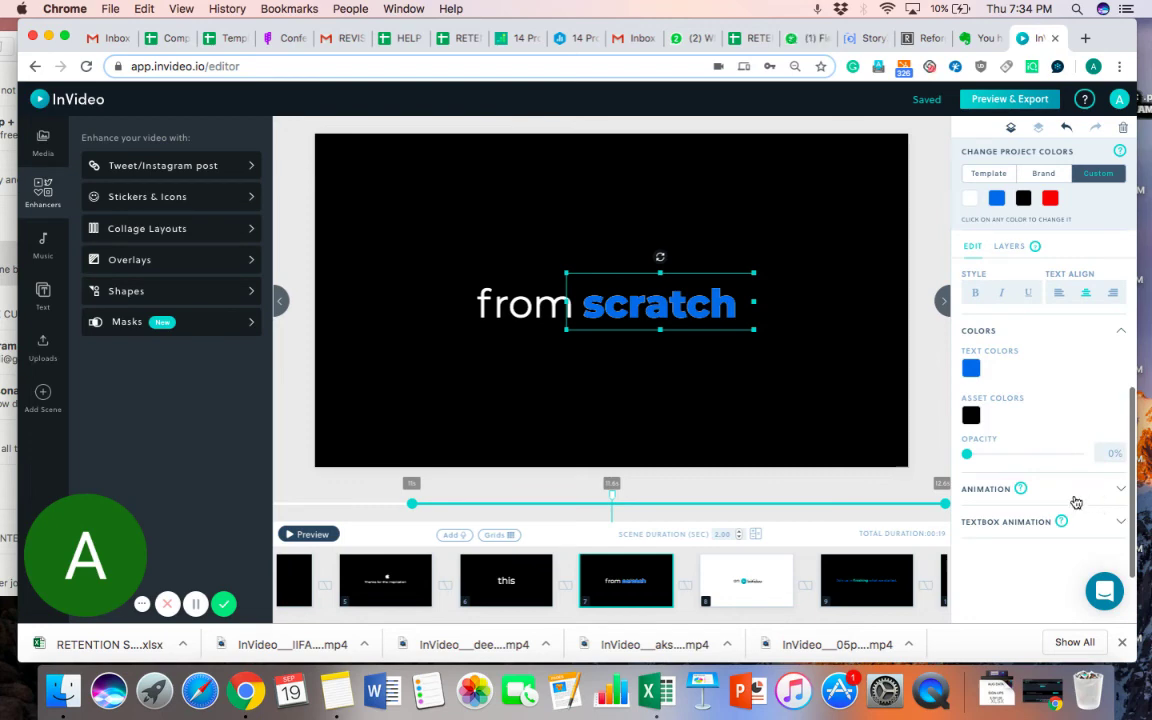
scroll(1078, 455, down, 2)
click(1080, 438)
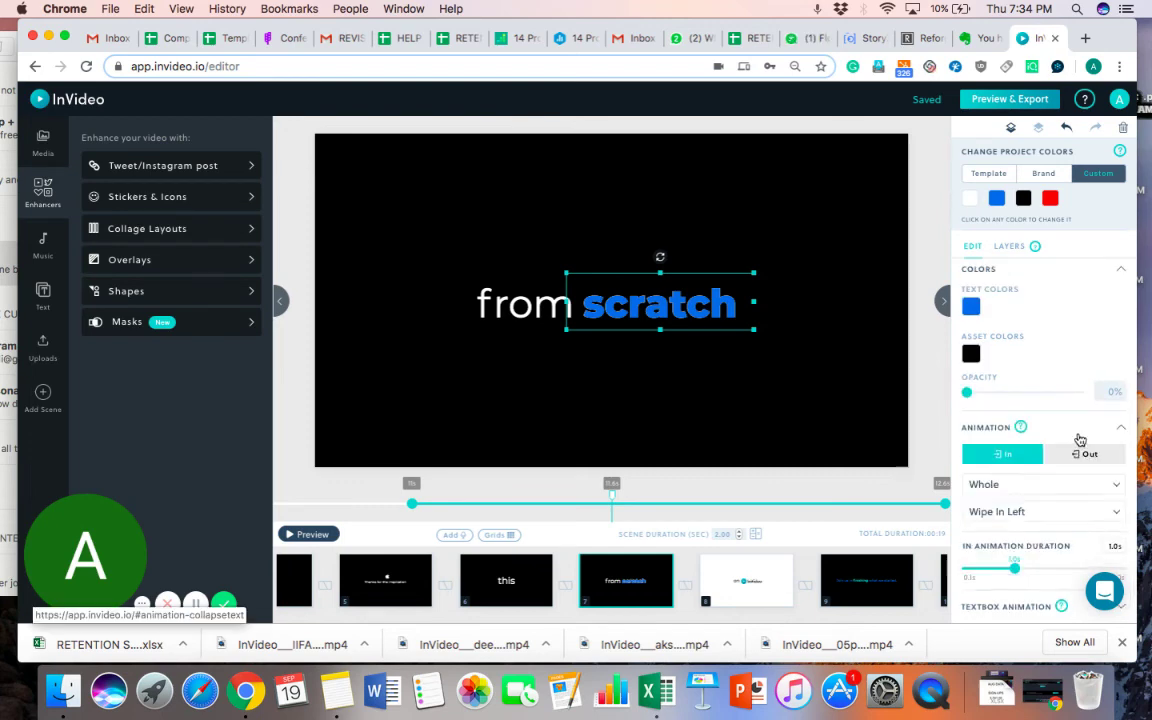
scroll(1080, 440, down, 3)
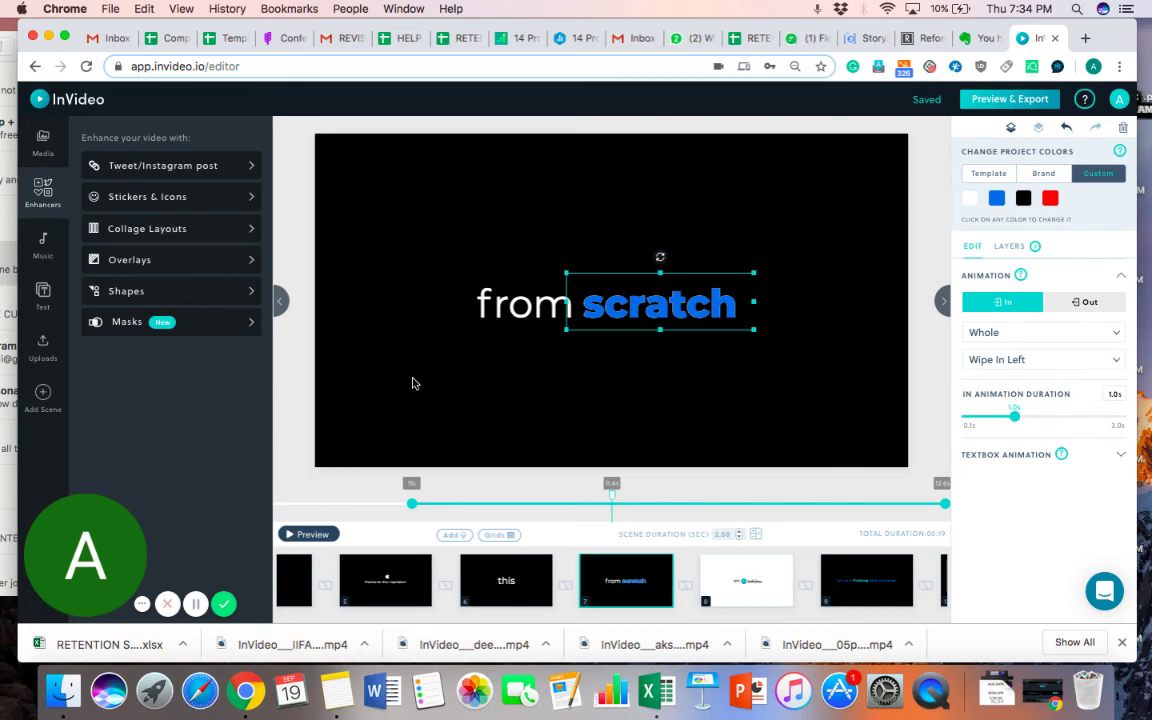
click(296, 537)
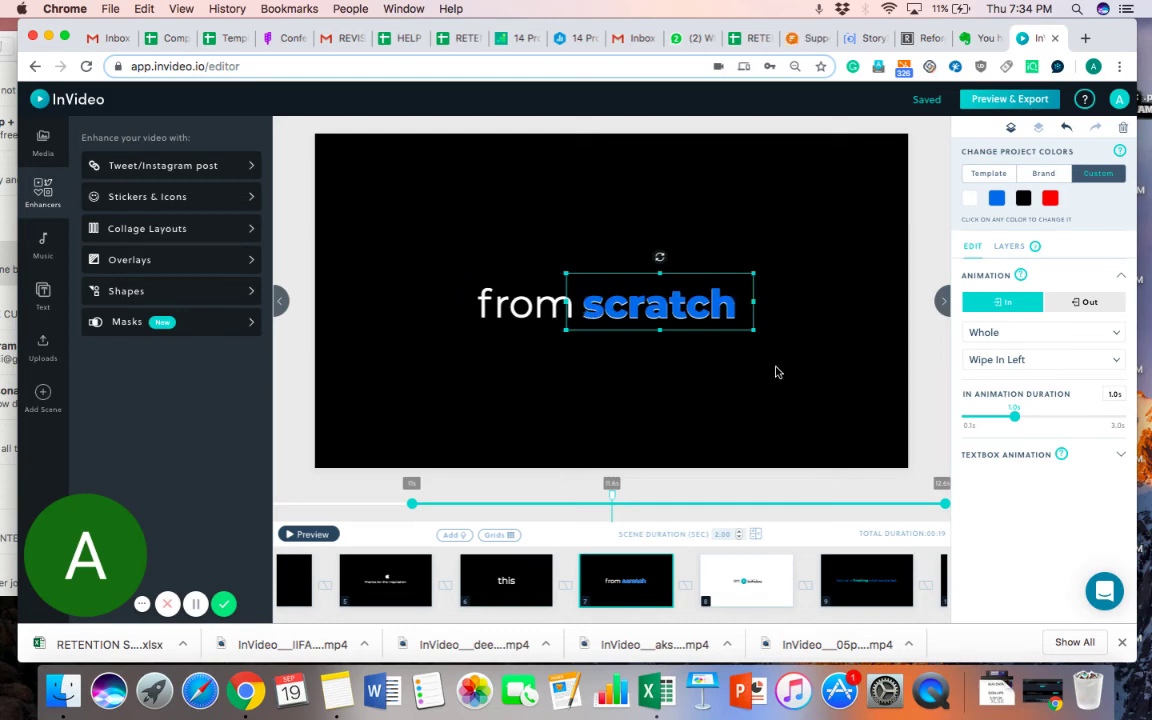
Step: Move the blue "scratch" text below its white copy, compare both layers' timings, and place it back over the copy
drag(705, 307, 708, 359)
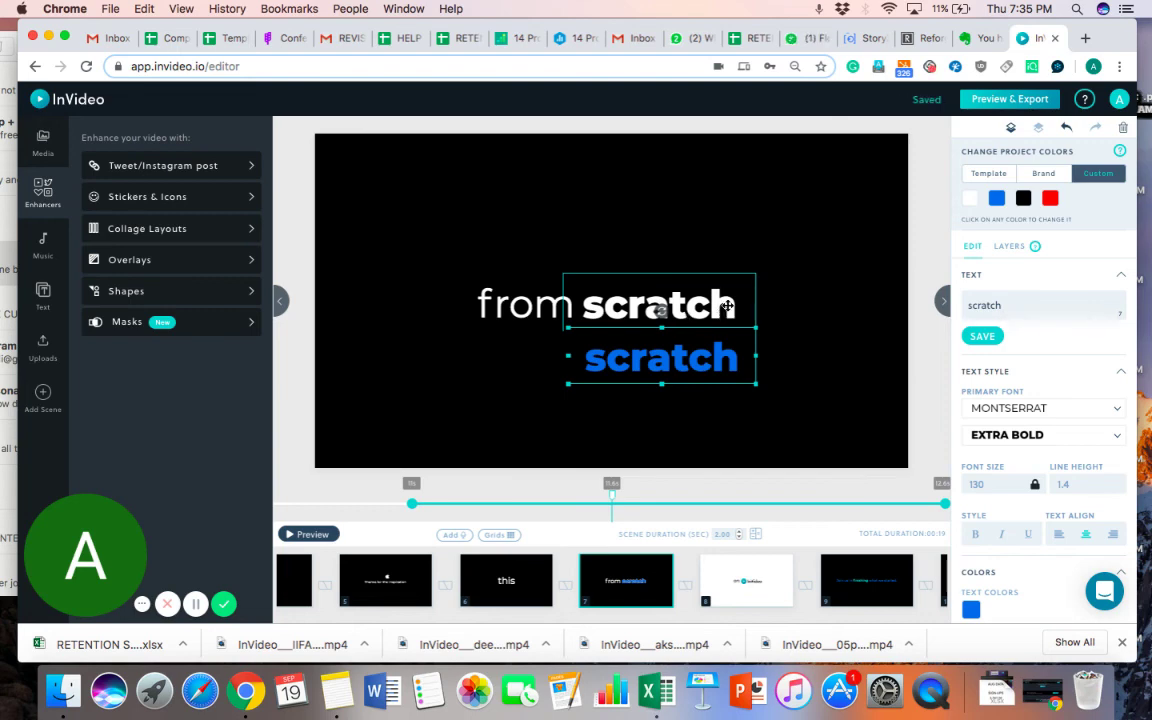
click(727, 305)
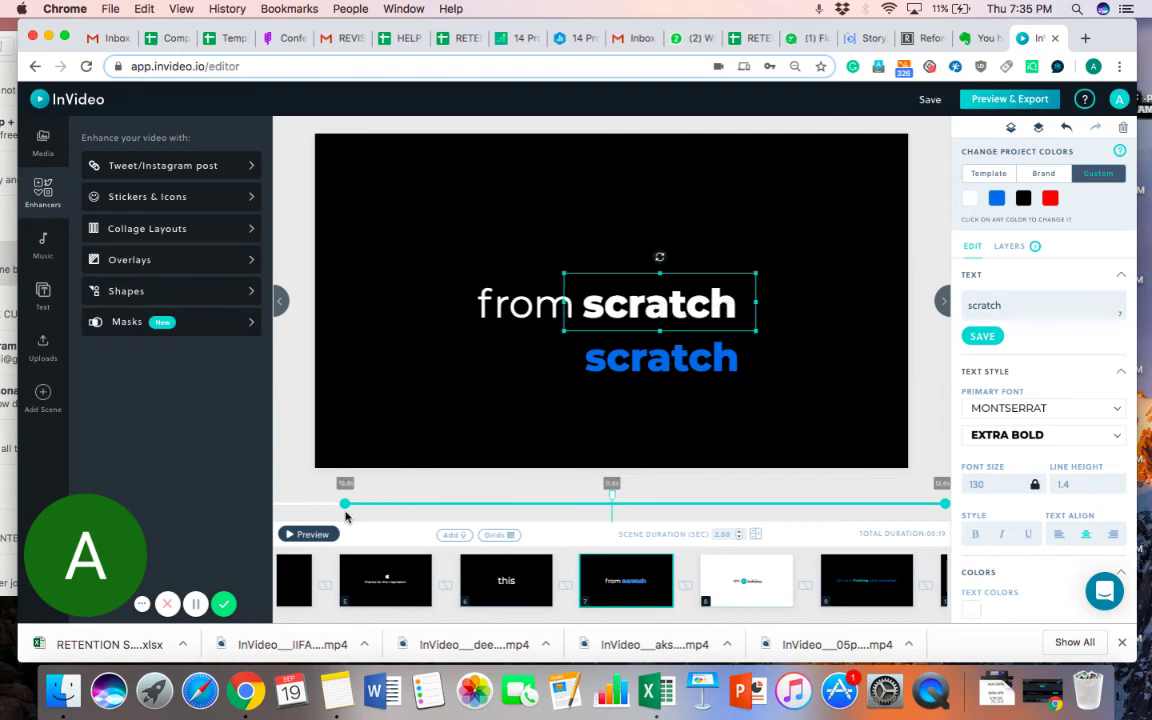
click(652, 359)
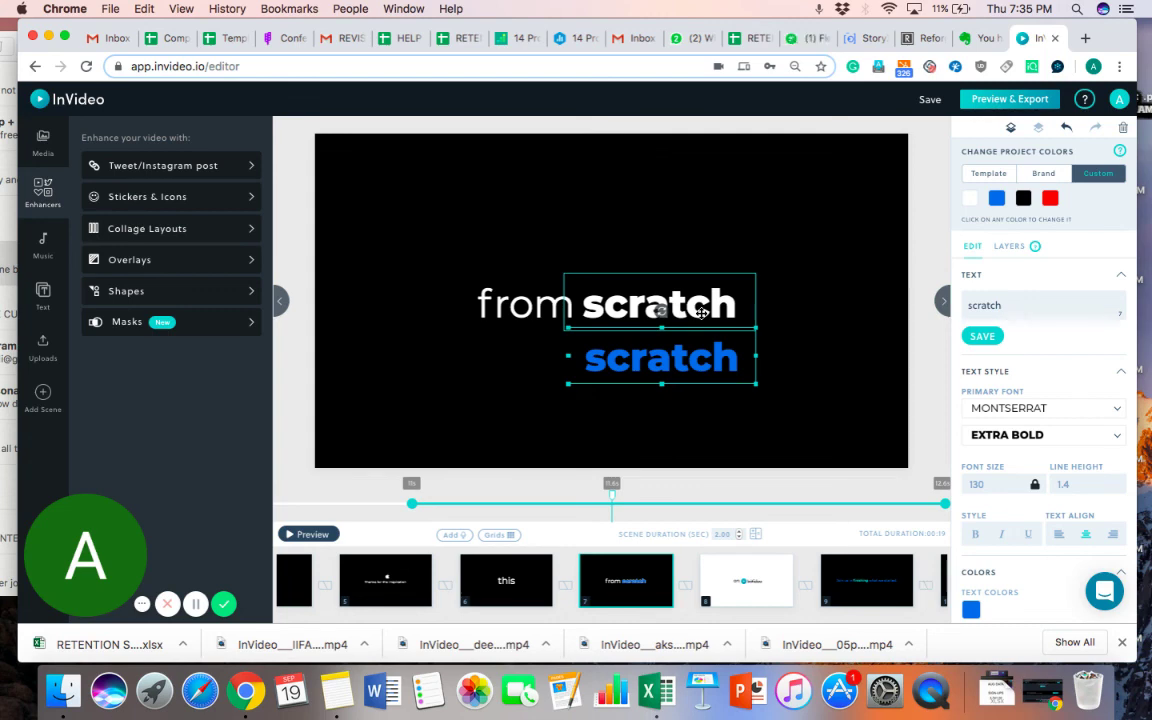
drag(682, 369, 681, 312)
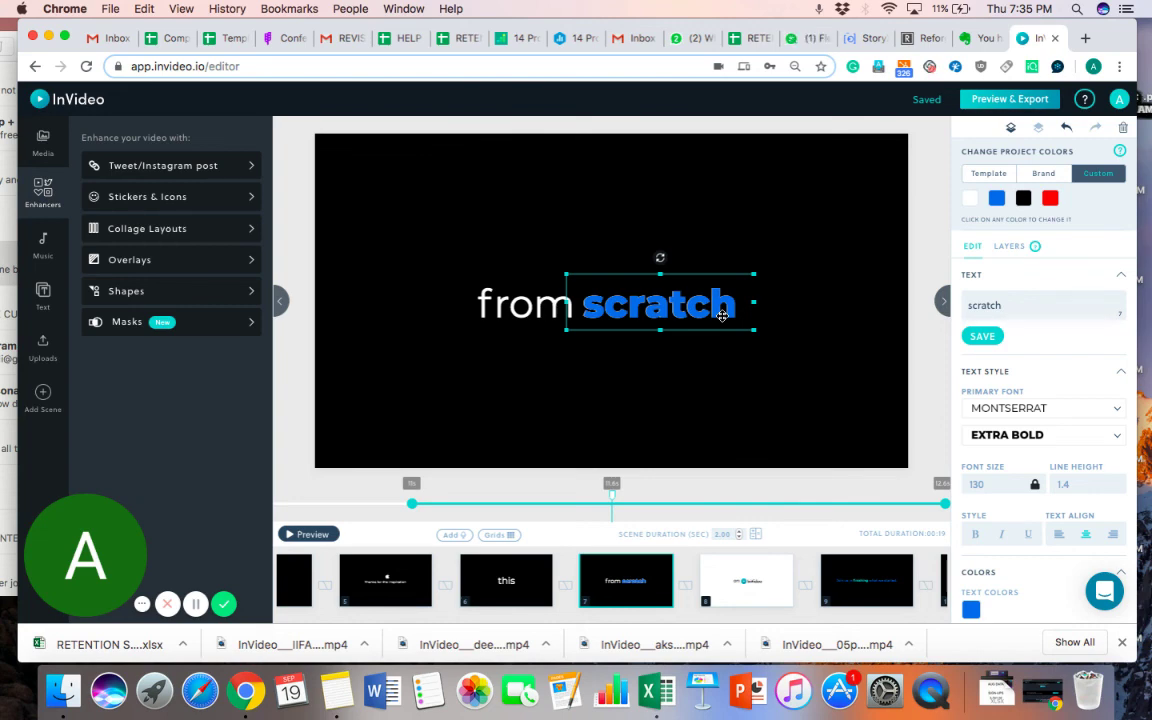
Step: Review the "on InVideo" scene, the "Join us in finishing what we started." text and the "KEY POINTS" scene
scroll(827, 592, right, 2)
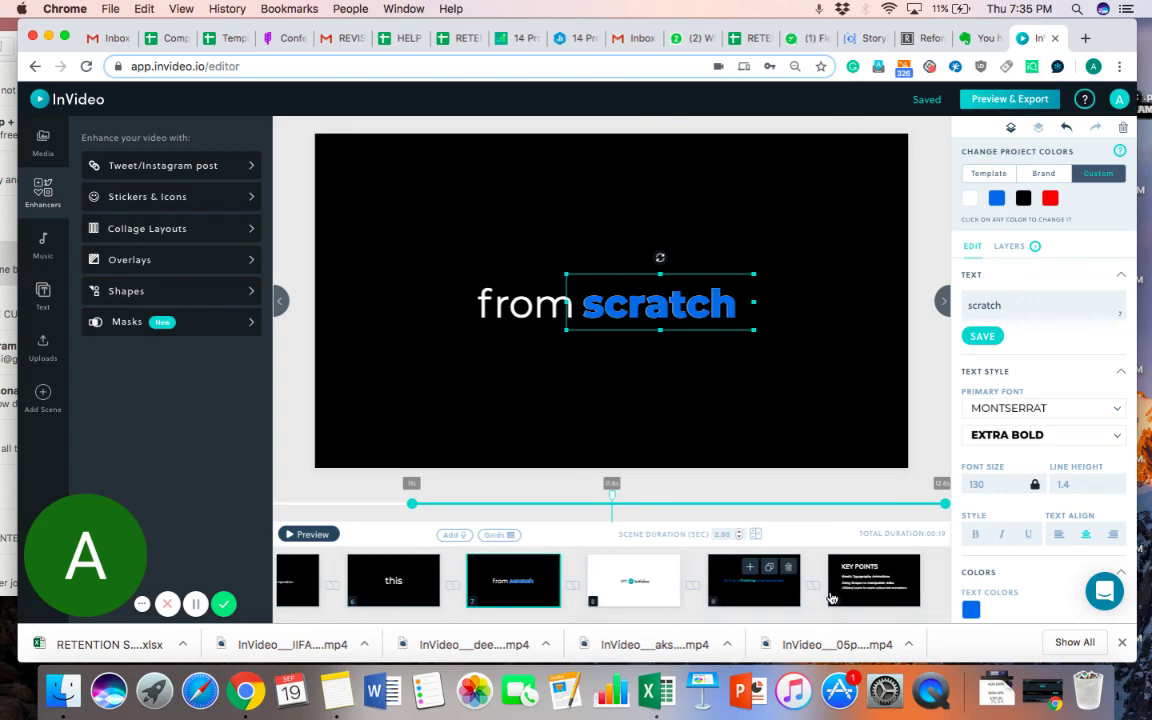
click(627, 605)
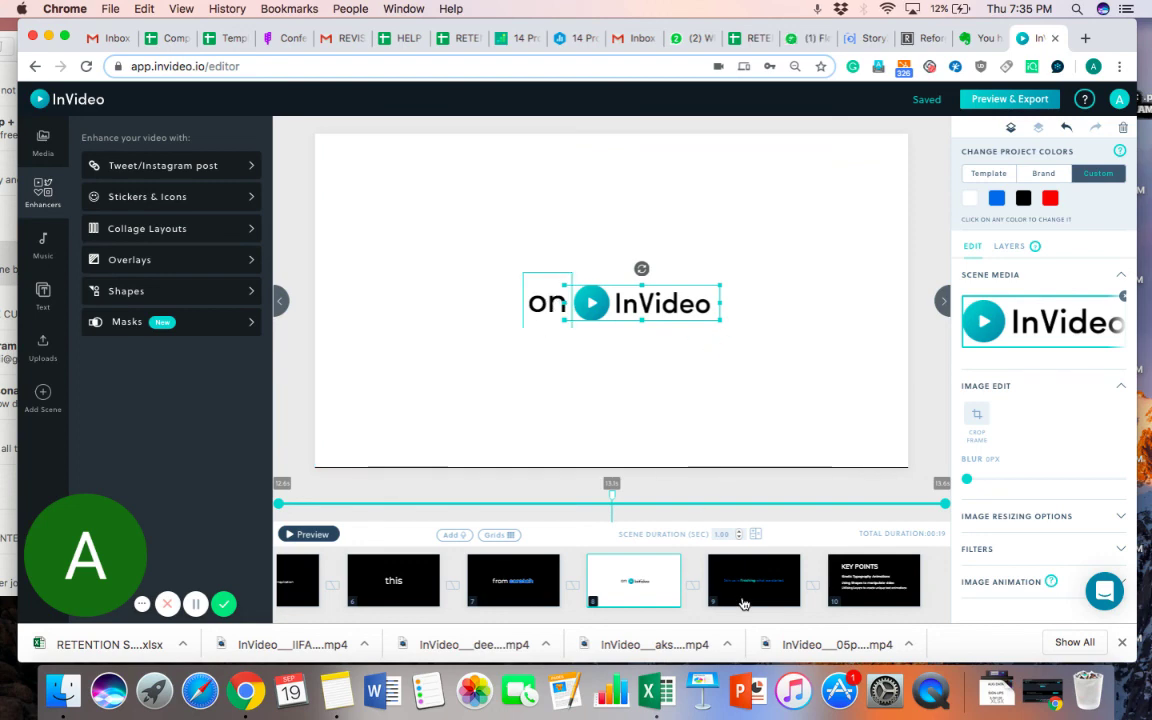
click(743, 604)
click(600, 300)
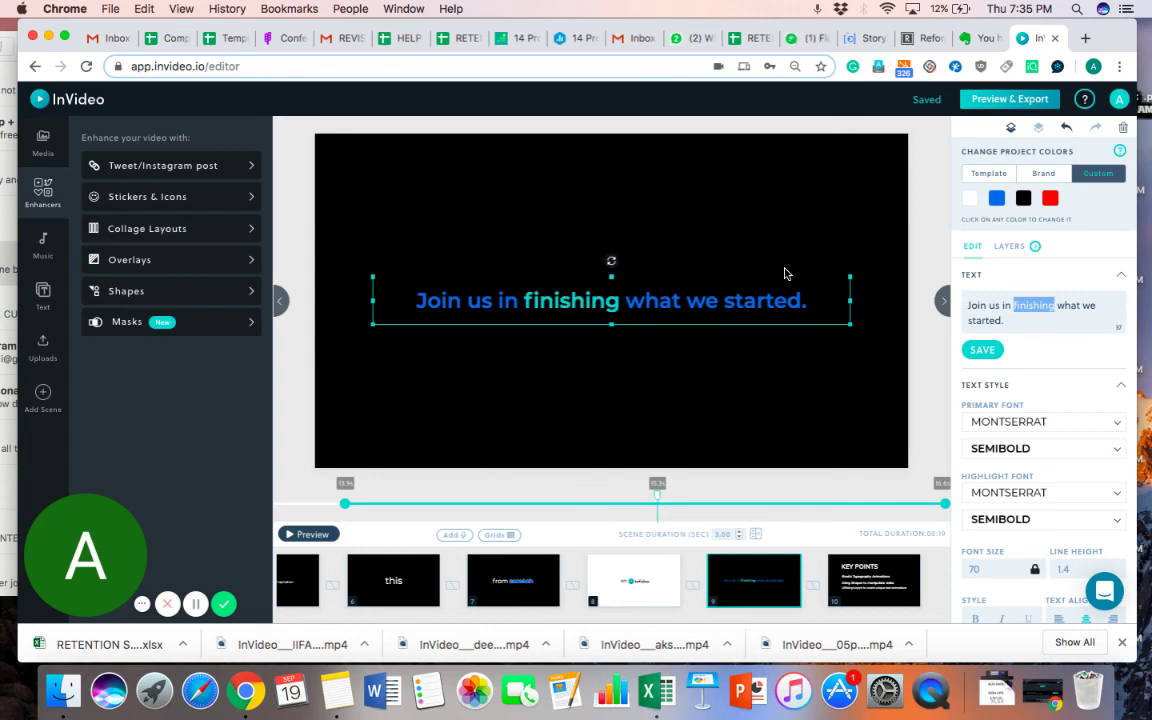
click(856, 601)
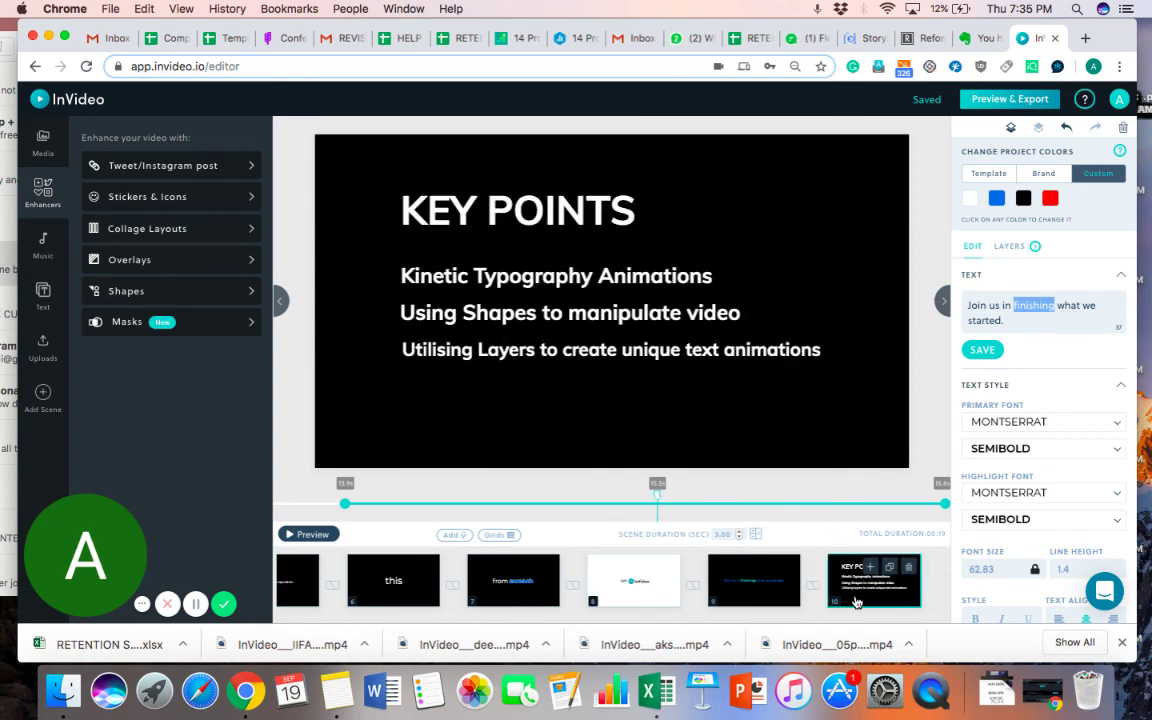